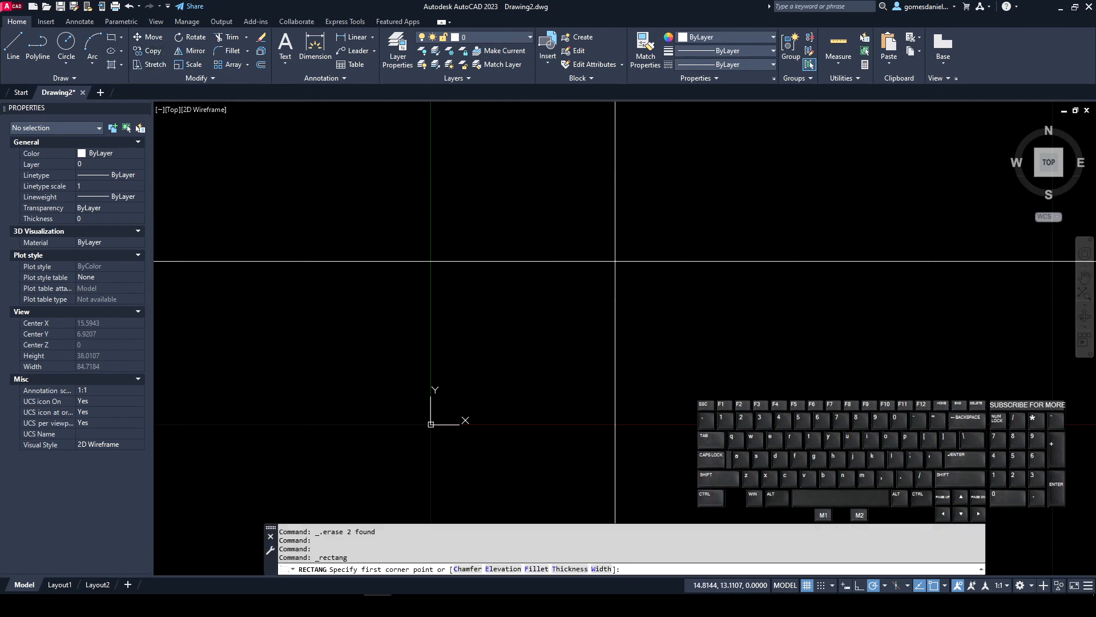
Draw a freehand rectangle, wider than tall, above and to the right of the origin.
{"action": "middle_click_drag", "start_coordinate": [609, 251], "coordinate": [541, 285]}
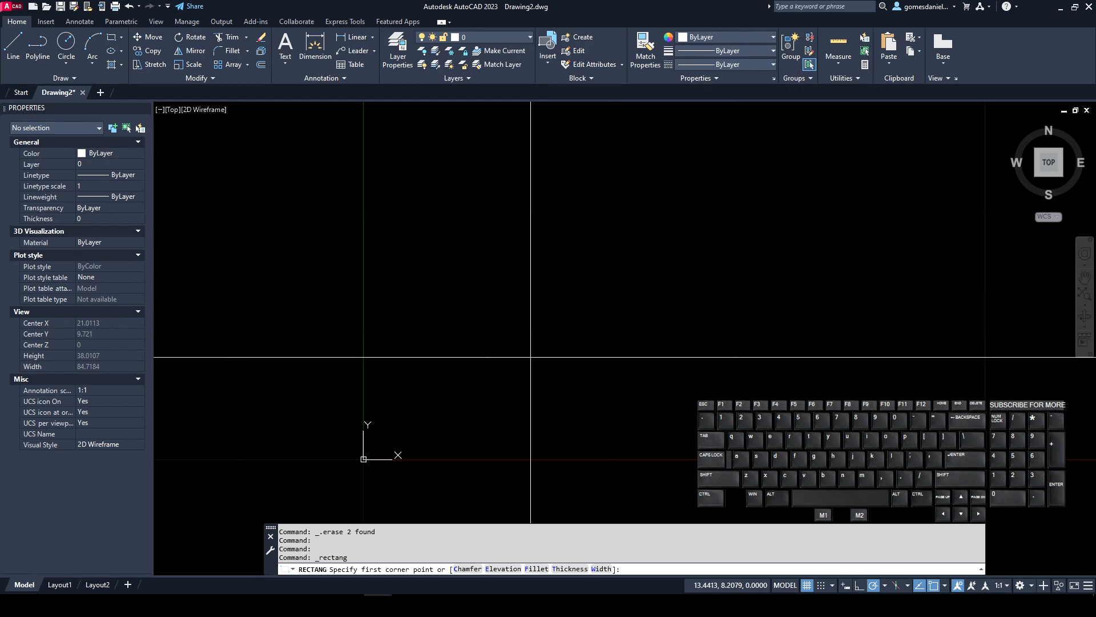
{"action": "scroll", "coordinate": [538, 333], "scroll_direction": "down", "scroll_amount": 2}
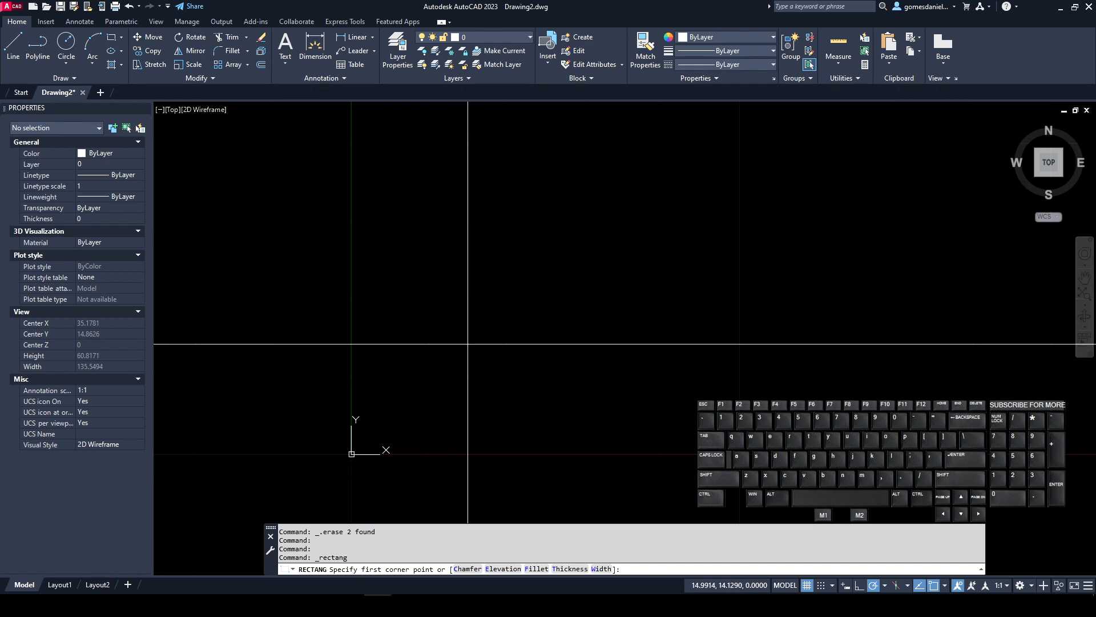
{"action": "left_click", "coordinate": [446, 253]}
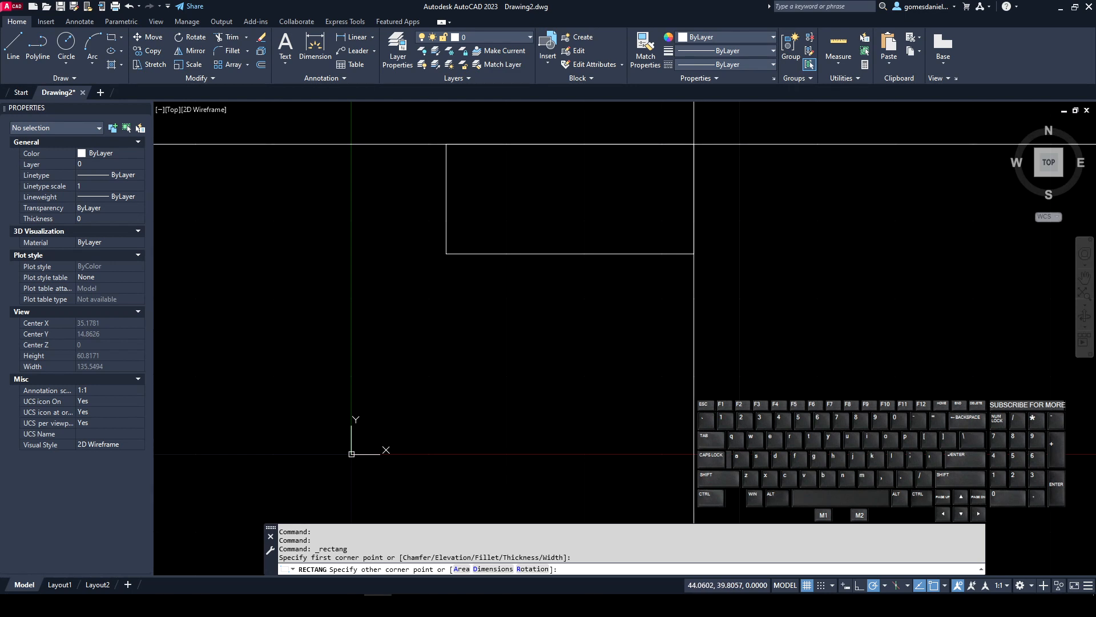
{"action": "middle_click_drag", "start_coordinate": [714, 195], "coordinate": [703, 241]}
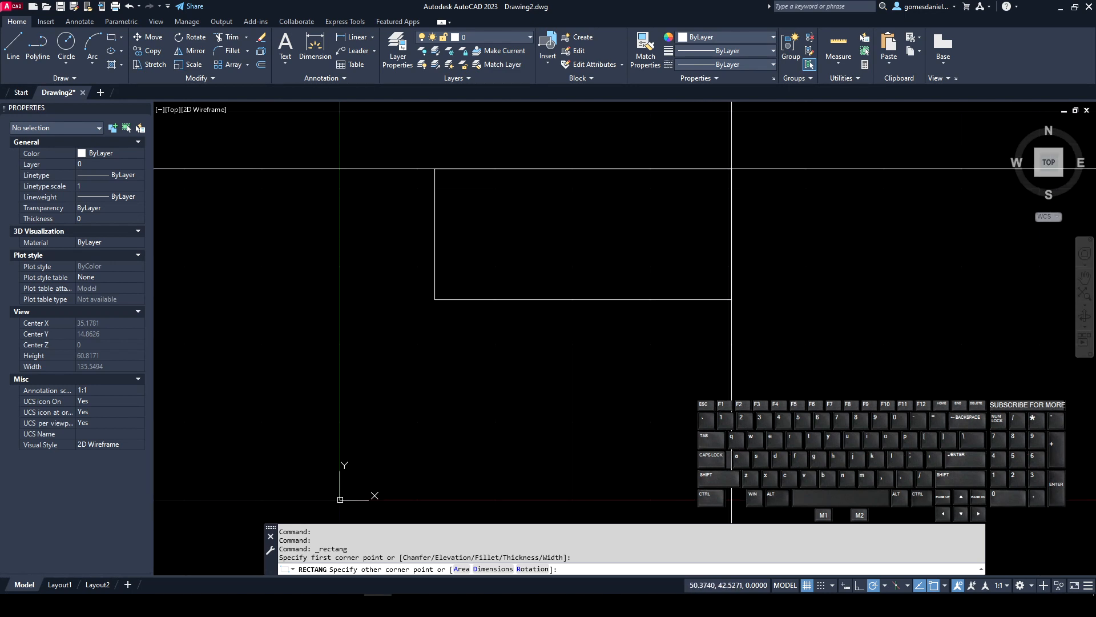
{"action": "left_click", "coordinate": [779, 142]}
{"action": "scroll", "coordinate": [634, 354], "scroll_direction": "down", "scroll_amount": 1}
{"action": "middle_click_drag", "start_coordinate": [633, 330], "coordinate": [525, 328]}
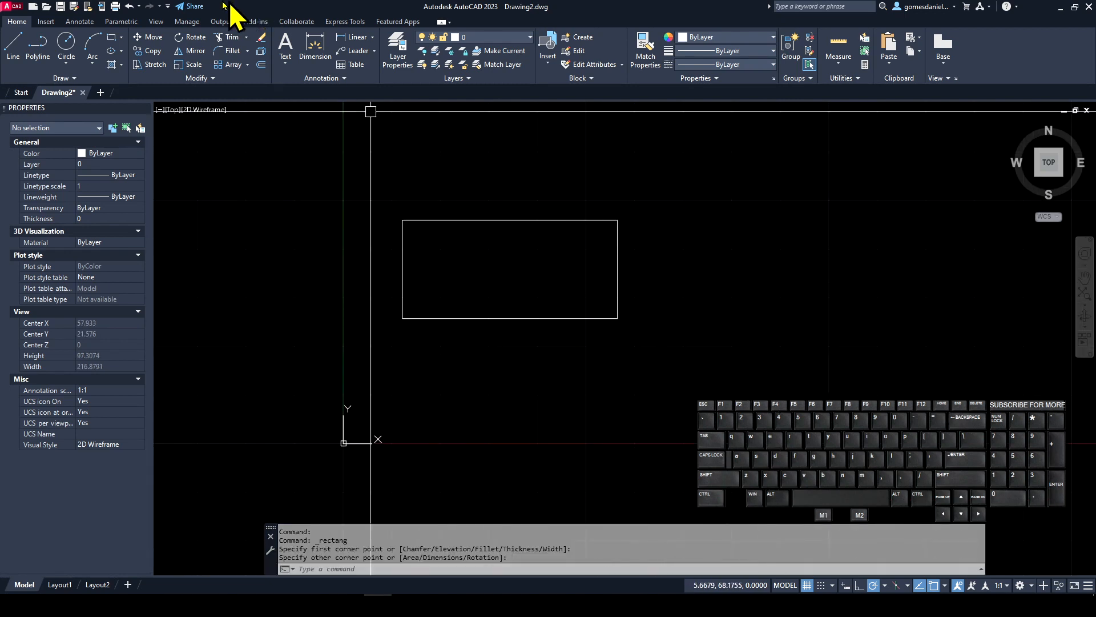
Draw a rectangle near the origin from corner point 2,3 to opposite corner point 10,1.
{"action": "left_click", "coordinate": [113, 37]}
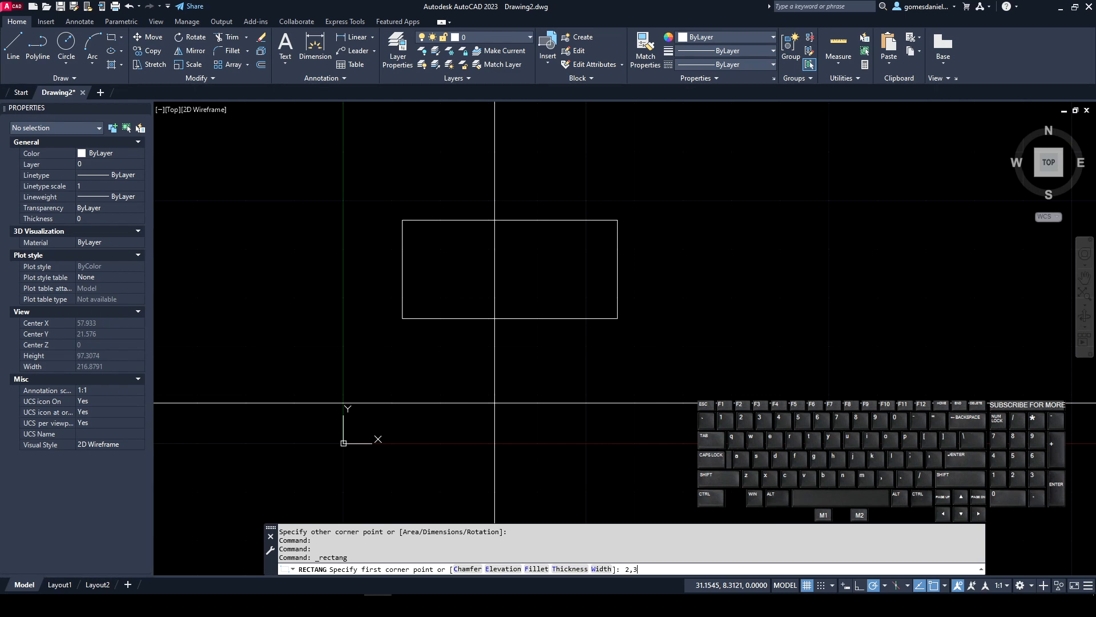
{"action": "key", "text": "Return"}
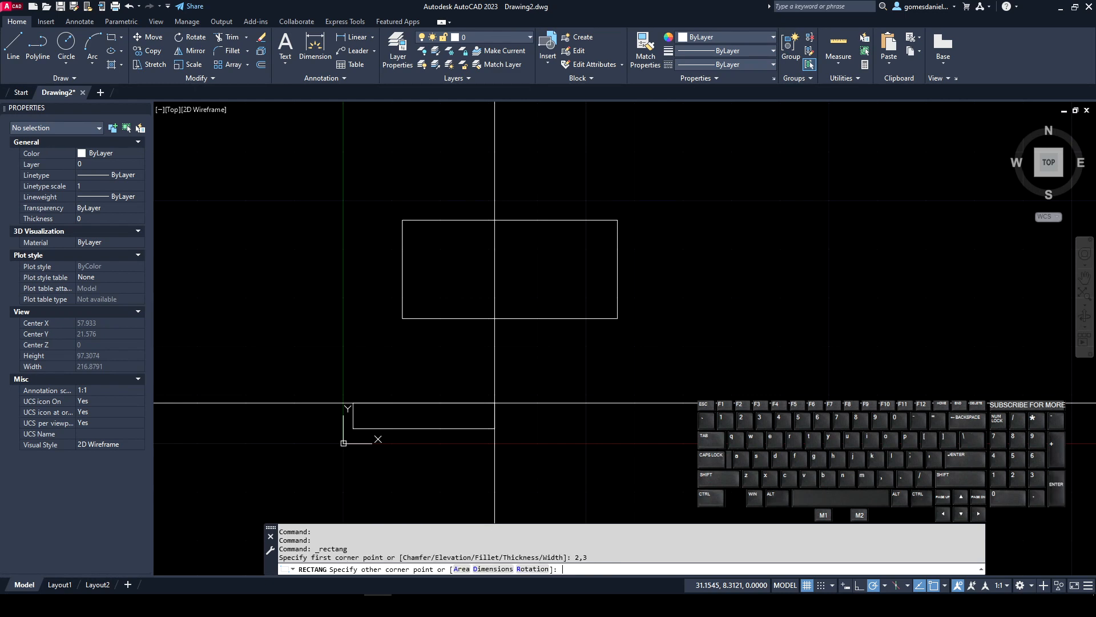
{"action": "scroll", "coordinate": [372, 426], "scroll_direction": "up", "scroll_amount": 5}
{"action": "scroll", "coordinate": [409, 374], "scroll_direction": "down", "scroll_amount": 2}
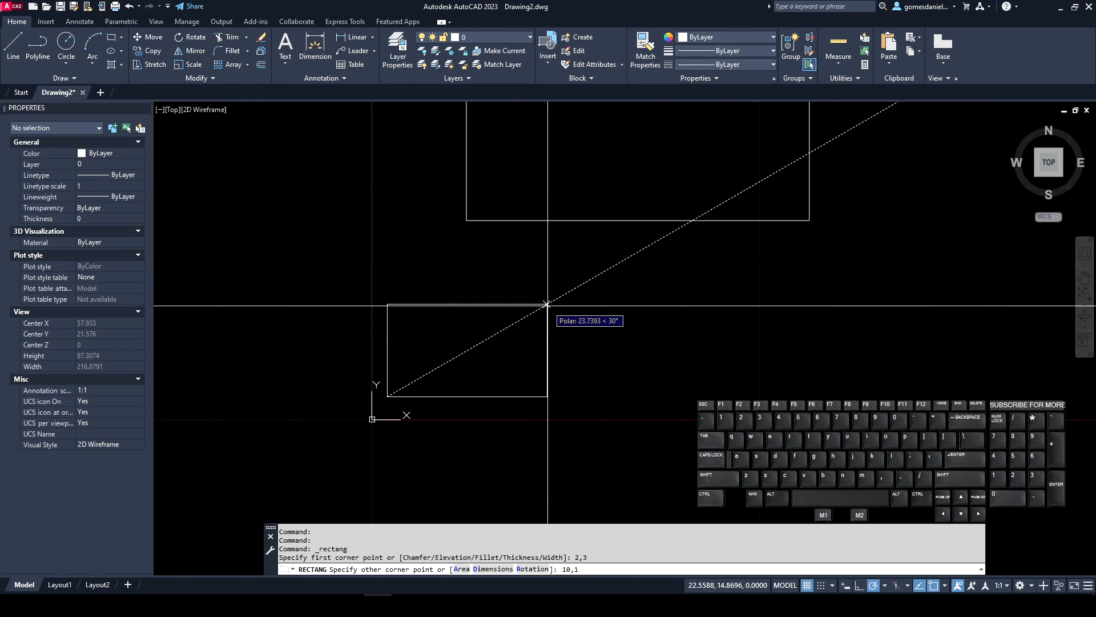
{"action": "key", "text": "Return"}
{"action": "scroll", "coordinate": [367, 438], "scroll_direction": "up", "scroll_amount": 3}
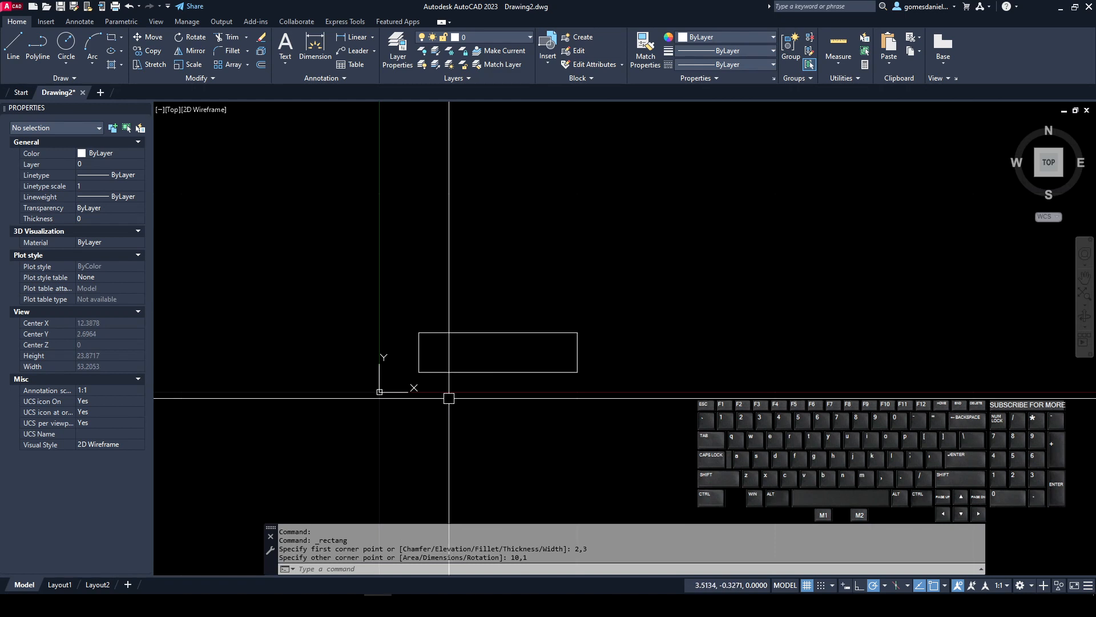
Draw a 5 by 5 square in the empty area beyond the large rectangle, using the relative corner @5,5.
{"action": "scroll", "coordinate": [428, 378], "scroll_direction": "down", "scroll_amount": 4}
{"action": "middle_click_drag", "start_coordinate": [545, 319], "coordinate": [439, 367]}
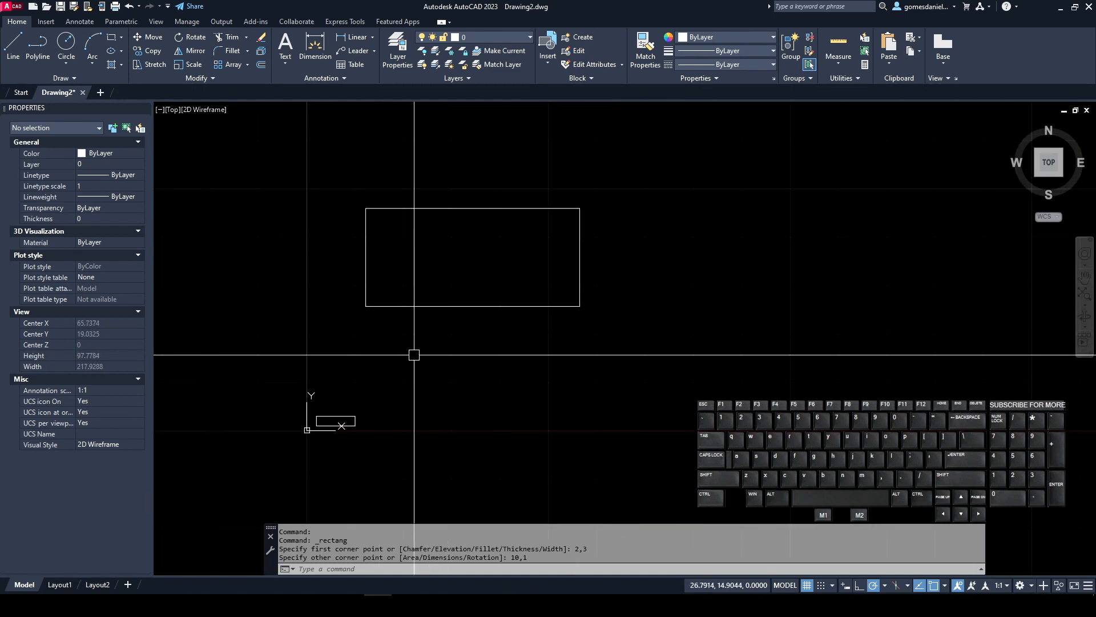
{"action": "left_click", "coordinate": [112, 39]}
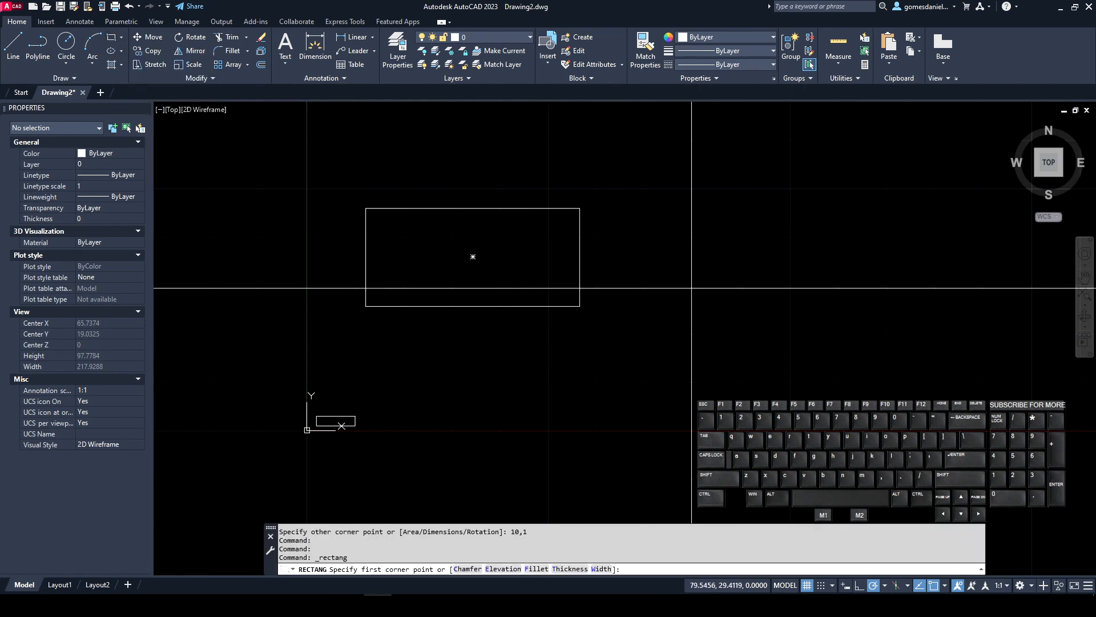
{"action": "middle_click_drag", "start_coordinate": [785, 213], "coordinate": [553, 314]}
{"action": "scroll", "coordinate": [554, 314], "scroll_direction": "down", "scroll_amount": 1}
{"action": "left_click", "coordinate": [646, 200]}
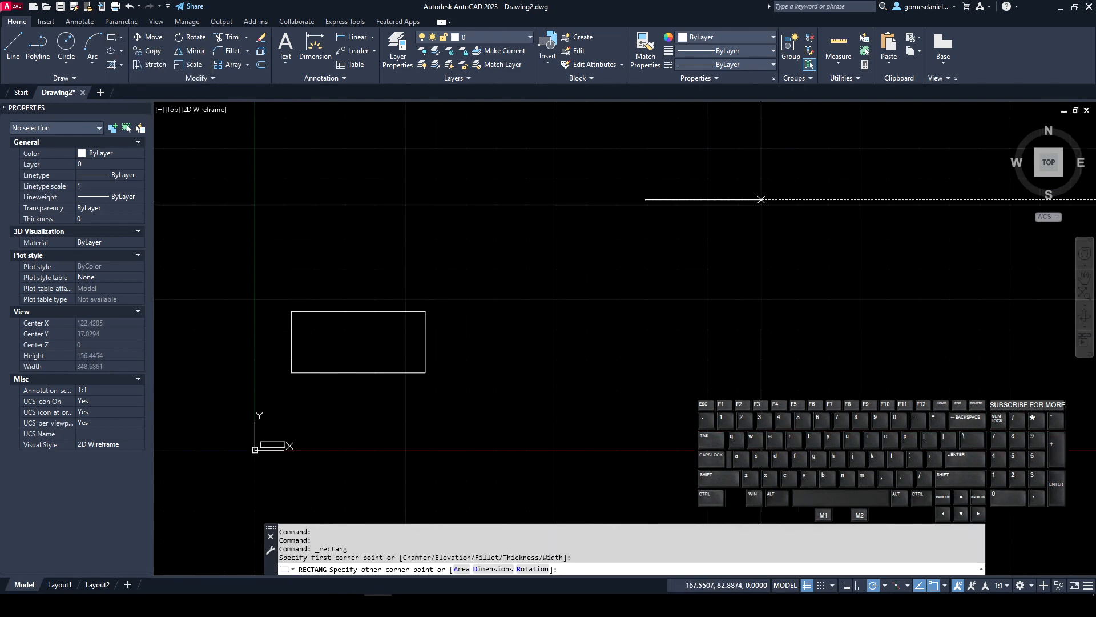
{"action": "middle_click_drag", "start_coordinate": [722, 200], "coordinate": [644, 306]}
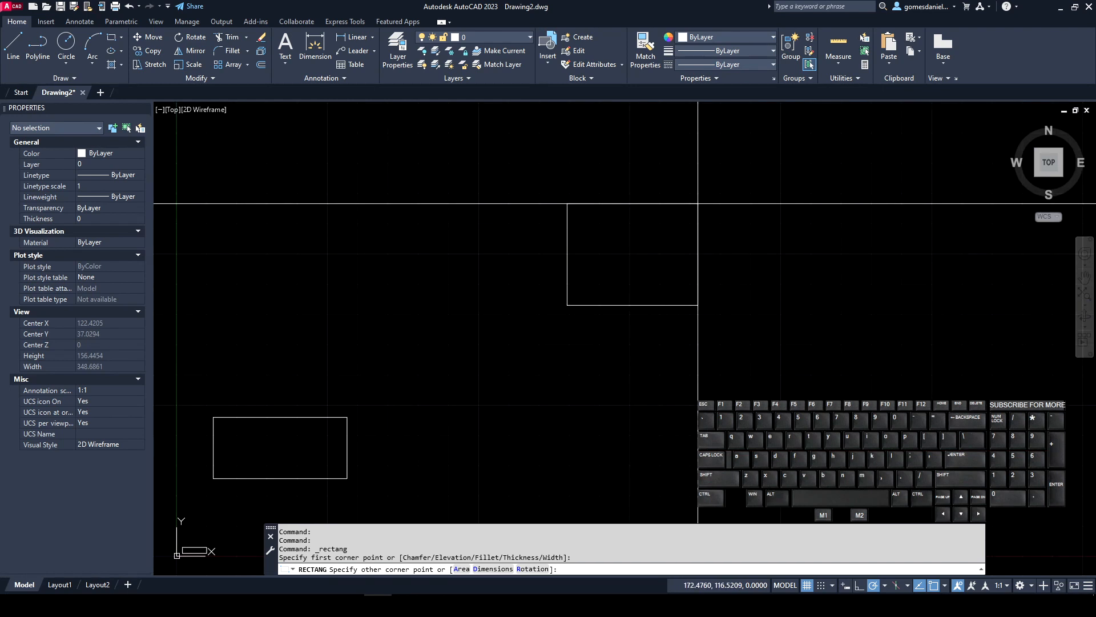
{"action": "type", "text": "@5,5"}
{"action": "key", "text": "Return"}
Check the side lengths of the new square with the quick measure tool.
{"action": "scroll", "coordinate": [590, 301], "scroll_direction": "up", "scroll_amount": 10}
{"action": "middle_click_drag", "start_coordinate": [420, 261], "coordinate": [430, 290]}
{"action": "left_click", "coordinate": [837, 44]}
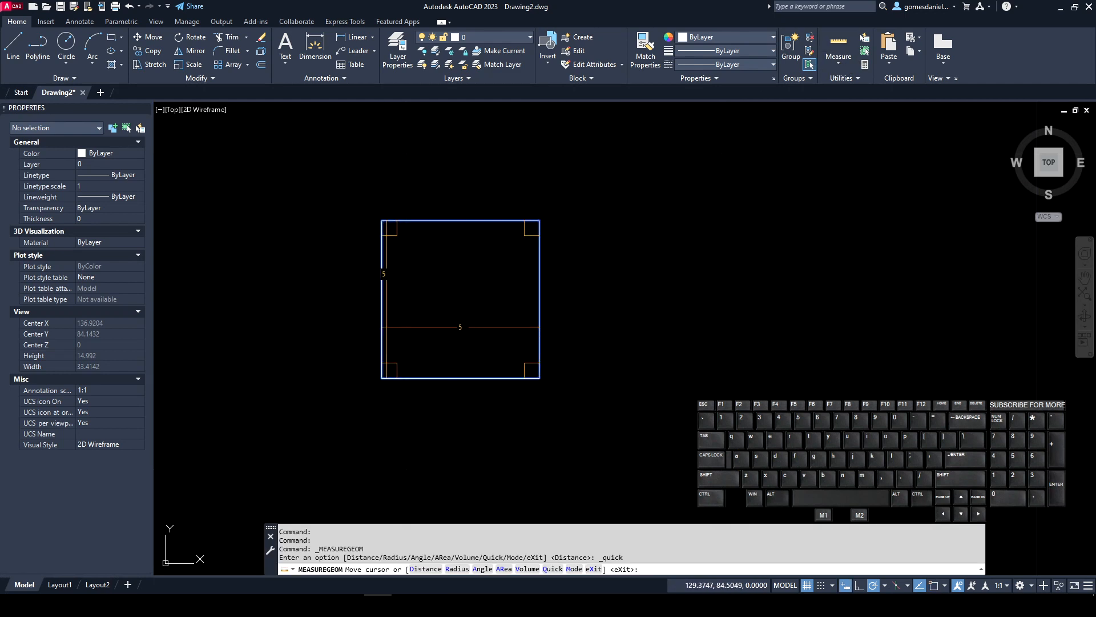
{"action": "key", "text": "Escape"}
{"action": "key", "text": "Escape"}
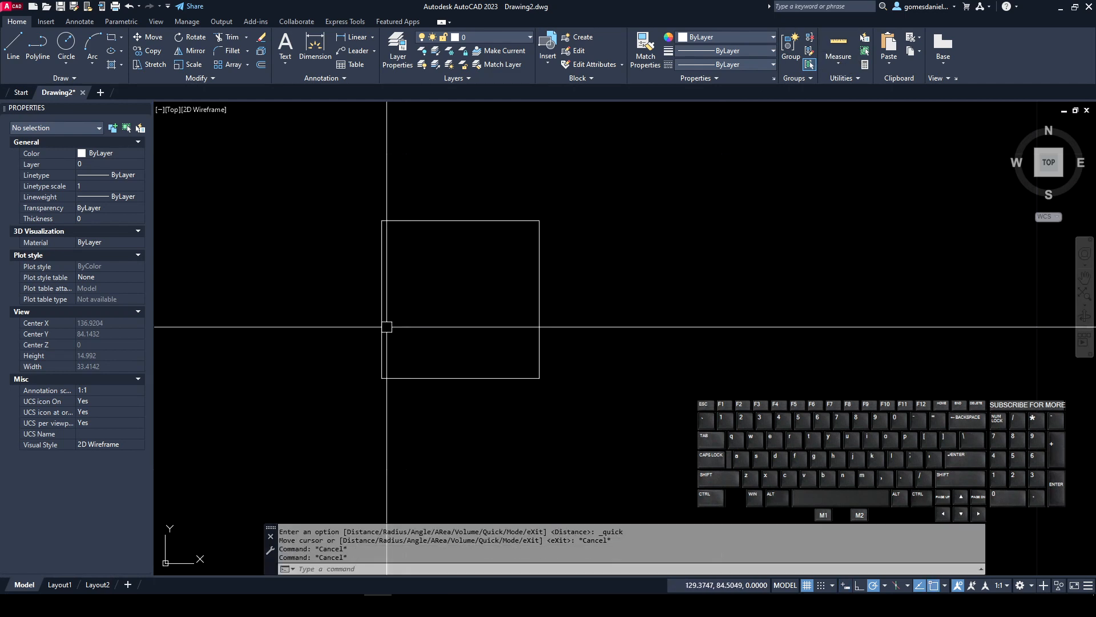
Measure the square's left edge and bottom edge between their endpoints with the DIST command.
{"action": "type", "text": "di"}
{"action": "key", "text": "Return"}
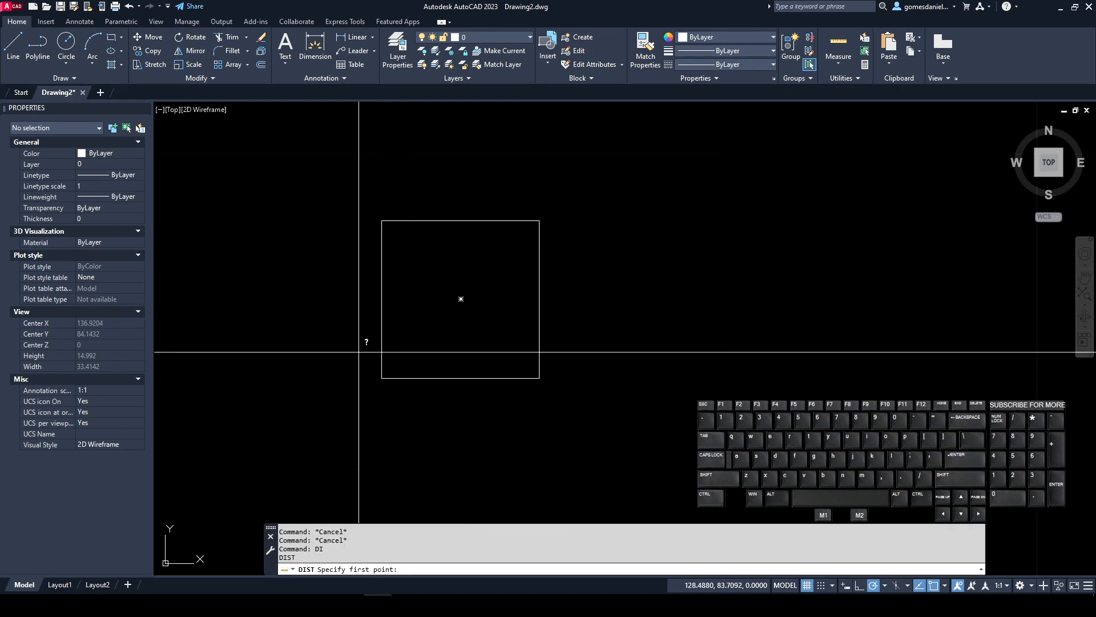
{"action": "left_click", "coordinate": [382, 378]}
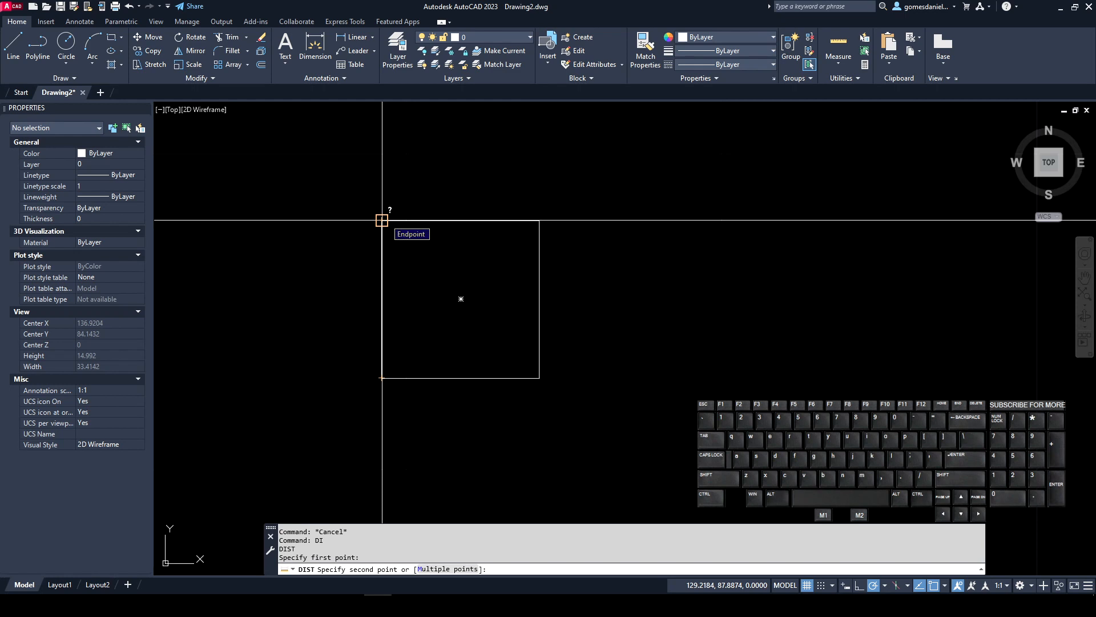
{"action": "left_click", "coordinate": [382, 221]}
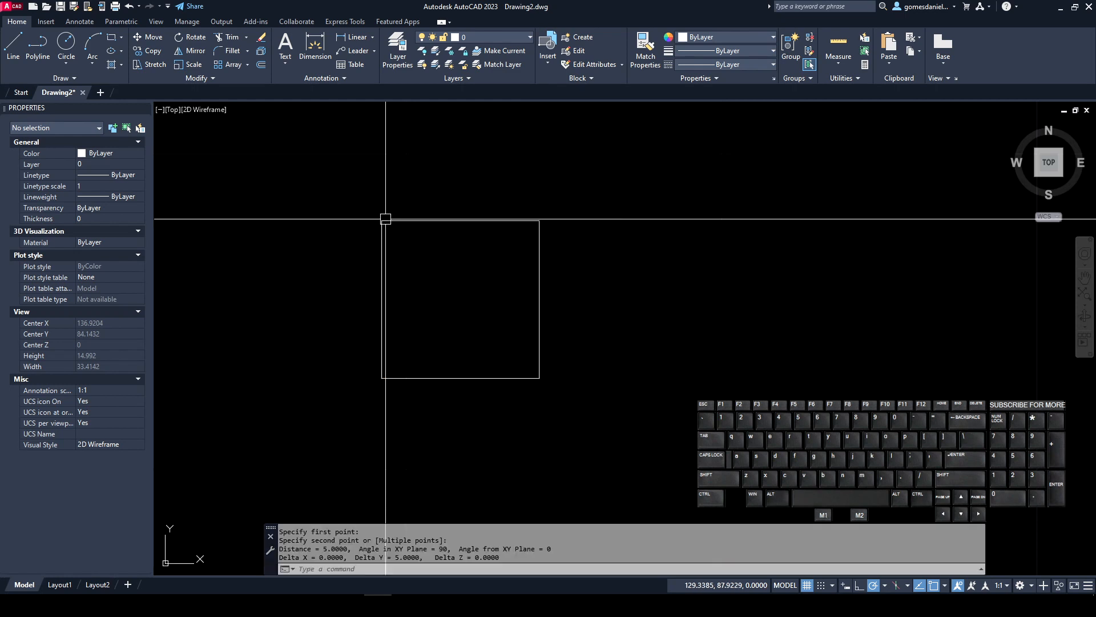
{"action": "key", "text": "Return"}
{"action": "left_click", "coordinate": [382, 377]}
{"action": "left_click", "coordinate": [539, 377]}
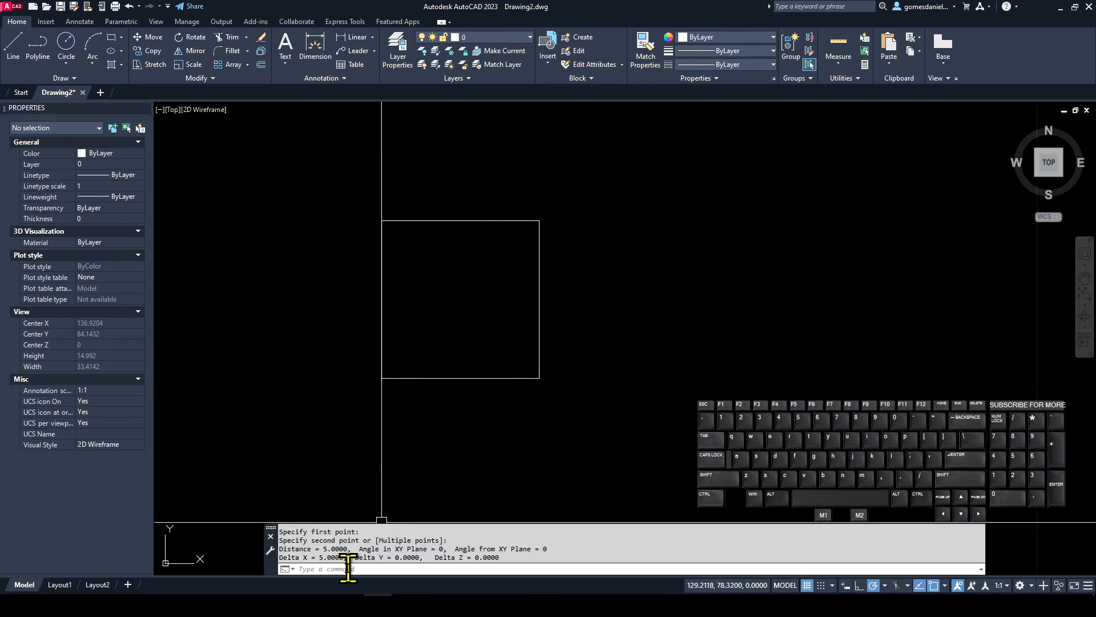
Draw a rectangle above the large one with chamfer distances 2 and 1, ending at an upper-right corner near 100,134.
{"action": "scroll", "coordinate": [634, 318], "scroll_direction": "down", "scroll_amount": 10}
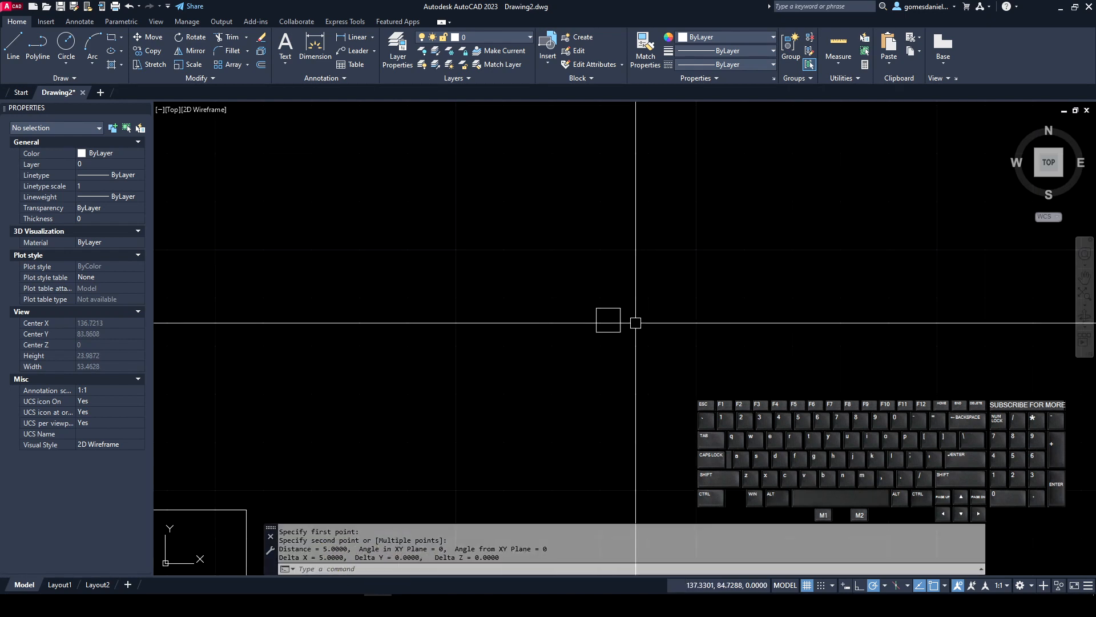
{"action": "middle_click_drag", "start_coordinate": [514, 354], "coordinate": [654, 333]}
{"action": "key", "text": "Escape"}
{"action": "key", "text": "Escape"}
{"action": "key", "text": "Escape"}
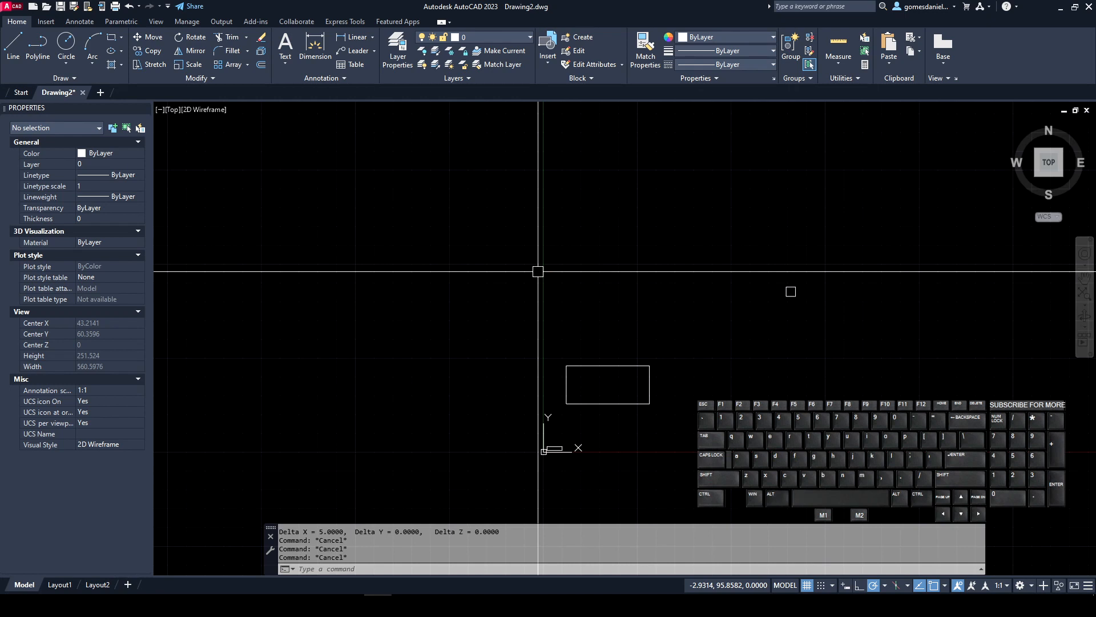
{"action": "type", "text": "rec"}
{"action": "key", "text": "Return"}
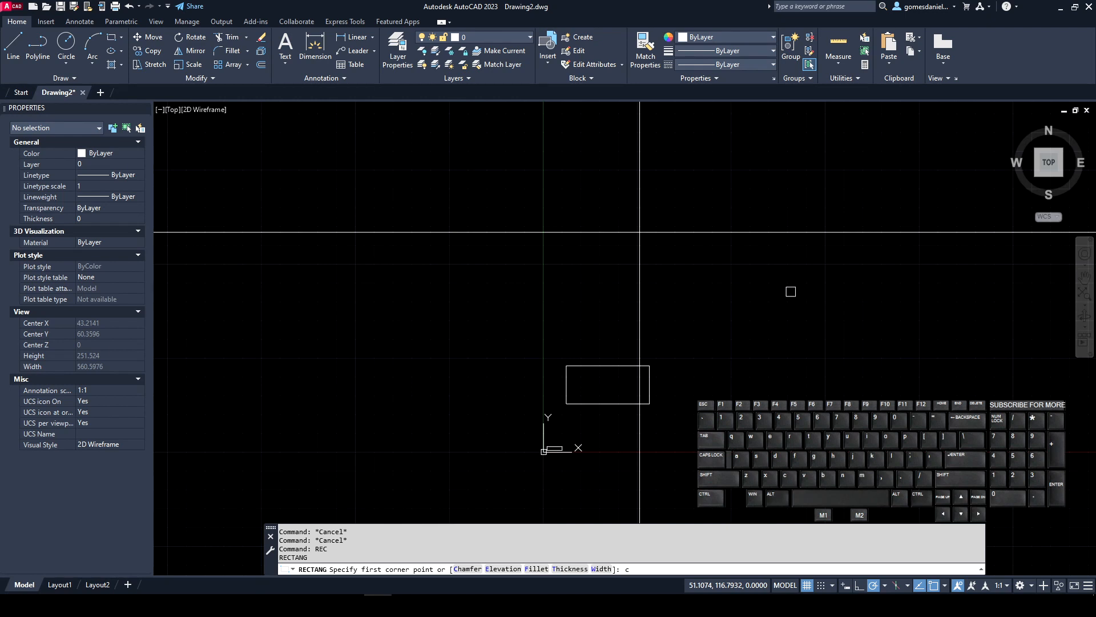
{"action": "key", "text": "Return"}
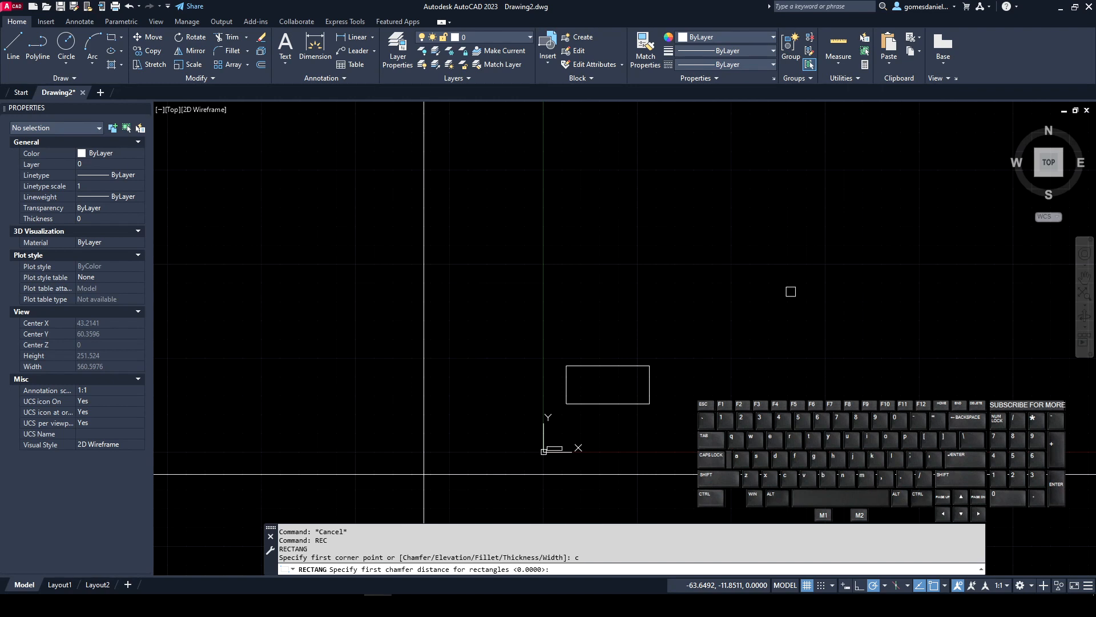
{"action": "key", "text": "Return"}
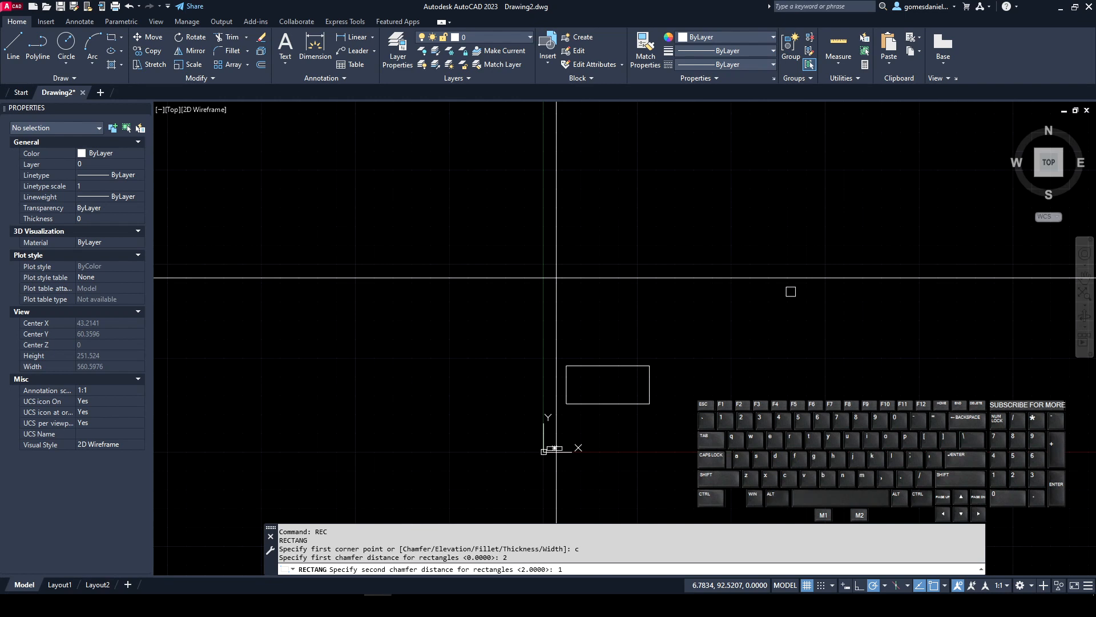
{"action": "key", "text": "Return"}
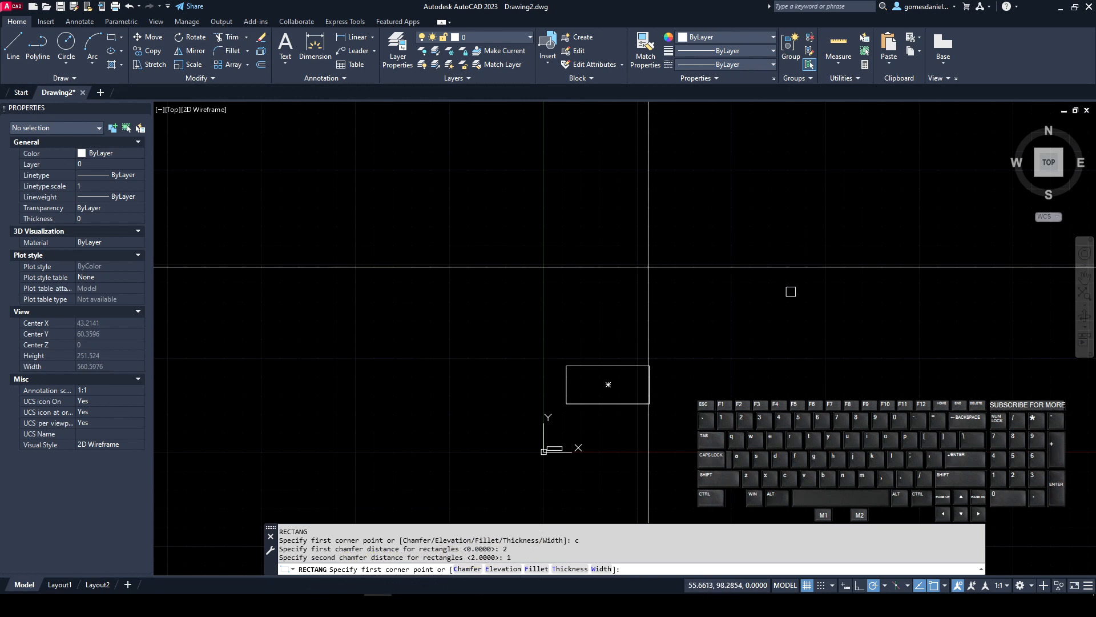
{"action": "left_click", "coordinate": [625, 292]}
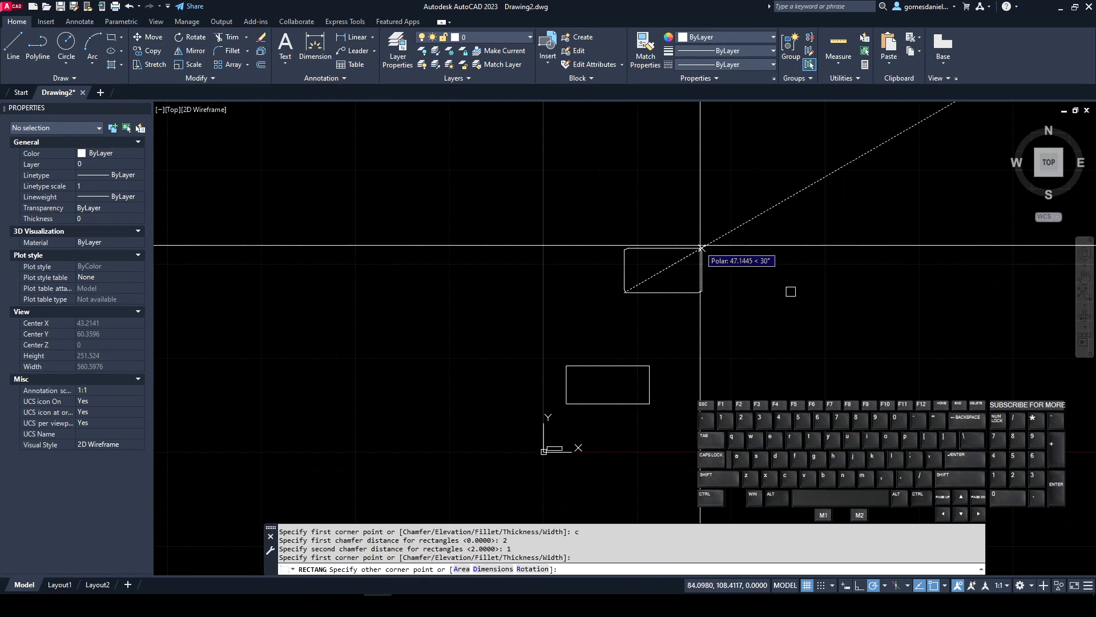
{"action": "left_click", "coordinate": [731, 200]}
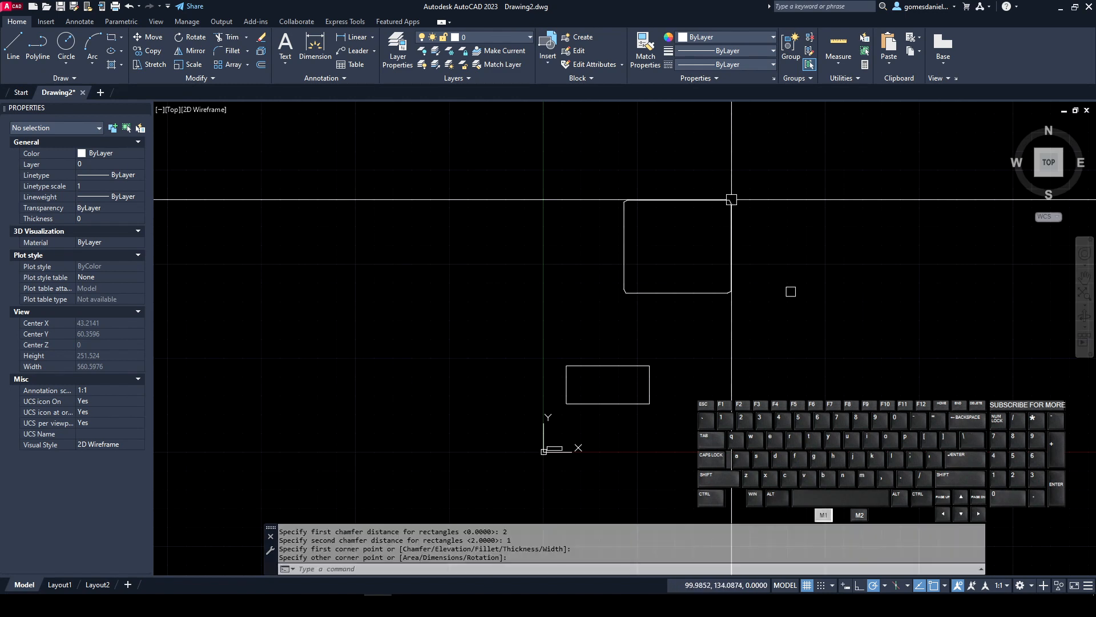
Measure the chamfer at the lower-left corner of the chamfered rectangle between its two endpoints.
{"action": "scroll", "coordinate": [614, 299], "scroll_direction": "up", "scroll_amount": 4}
{"action": "scroll", "coordinate": [612, 299], "scroll_direction": "up", "scroll_amount": 6}
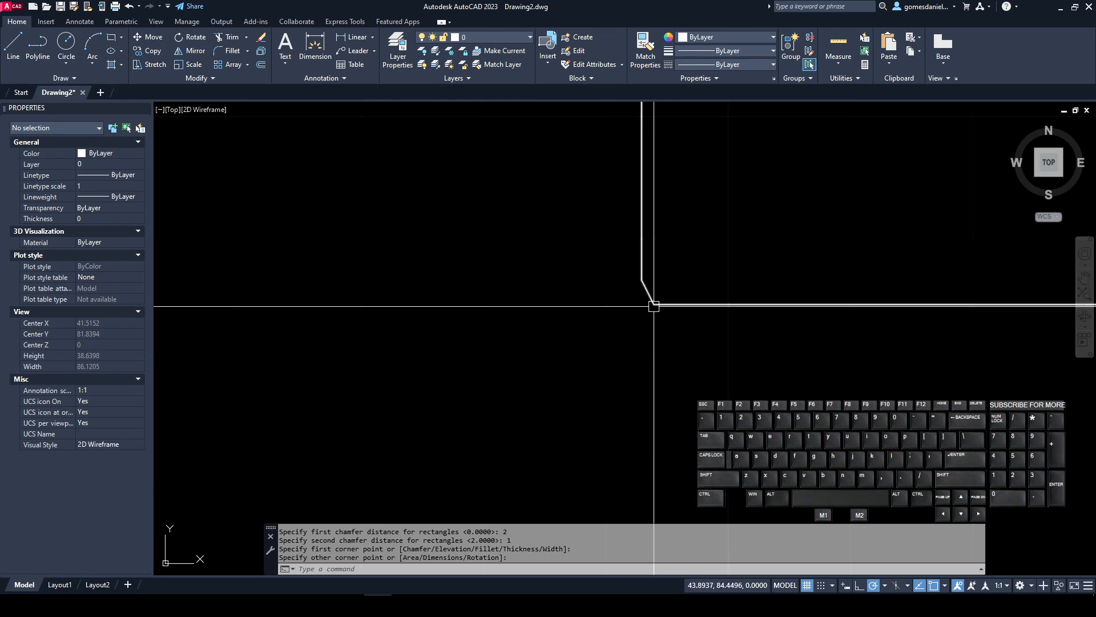
{"action": "scroll", "coordinate": [645, 296], "scroll_direction": "up", "scroll_amount": 5}
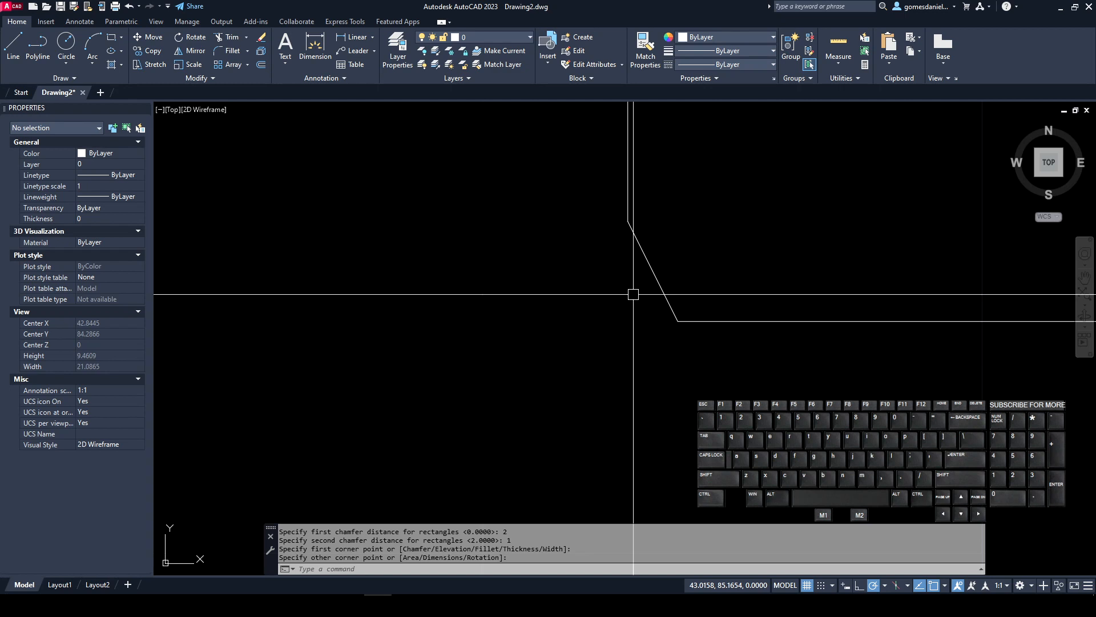
{"action": "type", "text": "DI"}
{"action": "key", "text": "Return"}
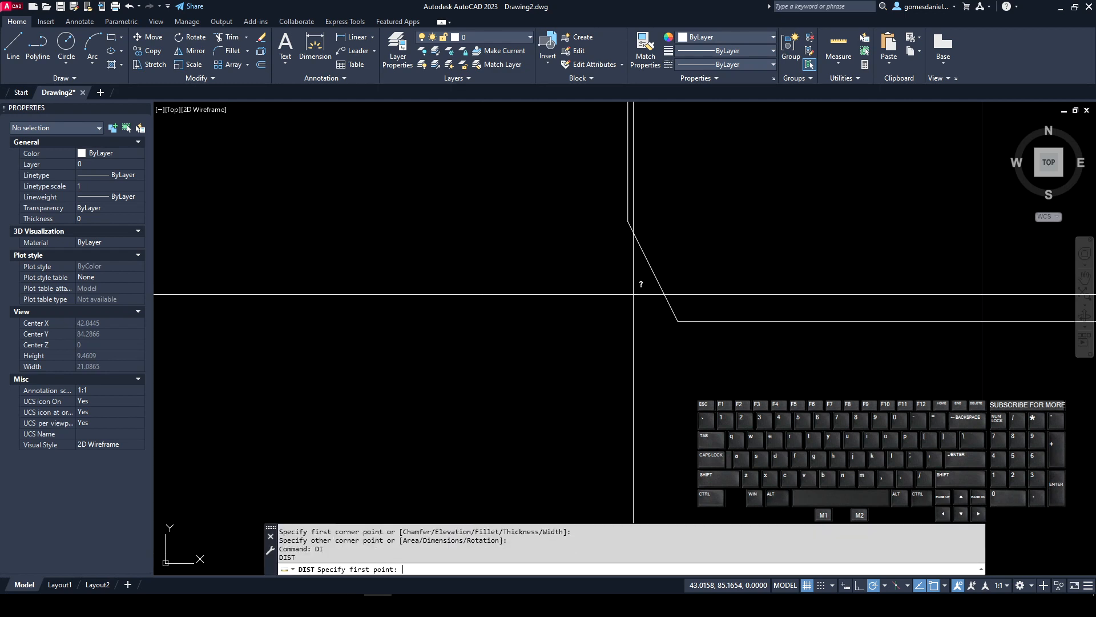
{"action": "left_click", "coordinate": [628, 221]}
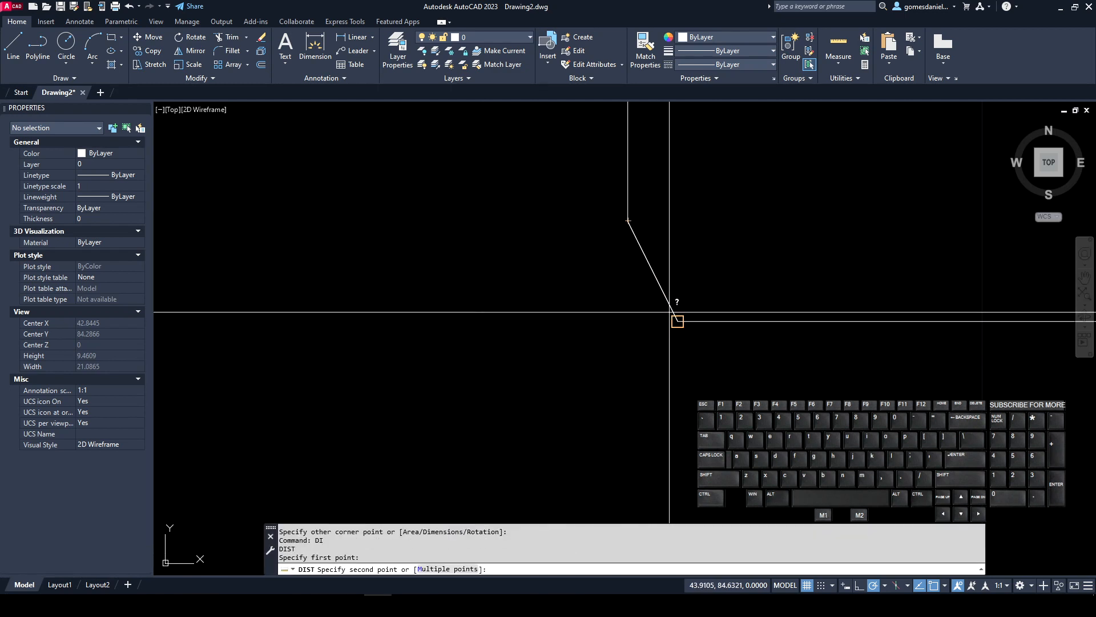
{"action": "left_click", "coordinate": [677, 321]}
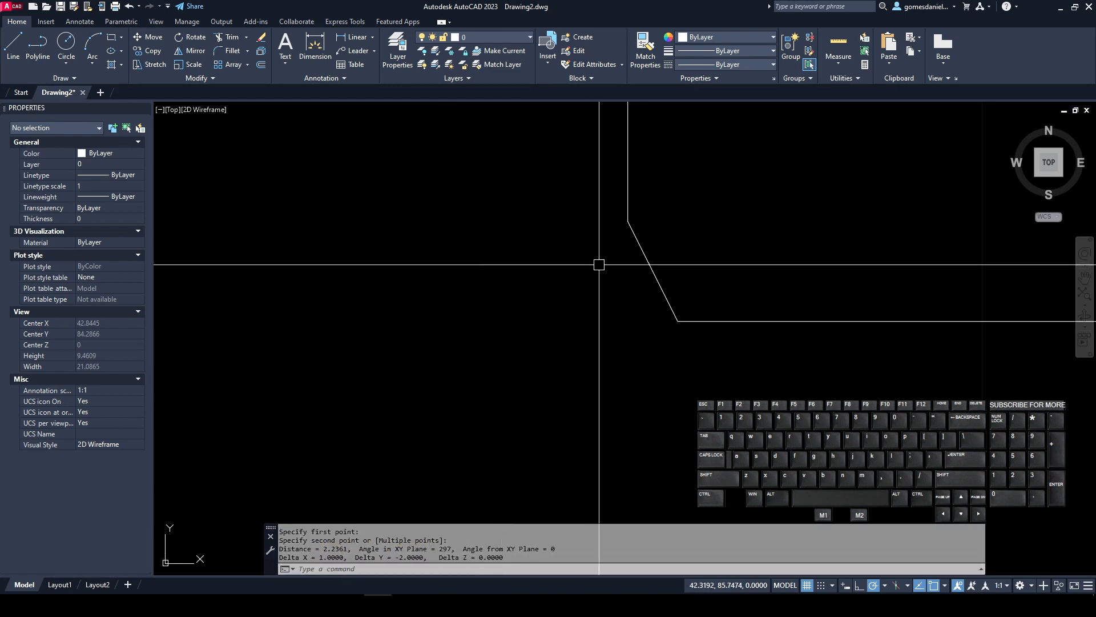
Draw a small upright rectangle freehand inside the large chamfered rectangle, keeping the 2 by 1 chamfer setting.
{"action": "scroll", "coordinate": [597, 299], "scroll_direction": "down", "scroll_amount": 10}
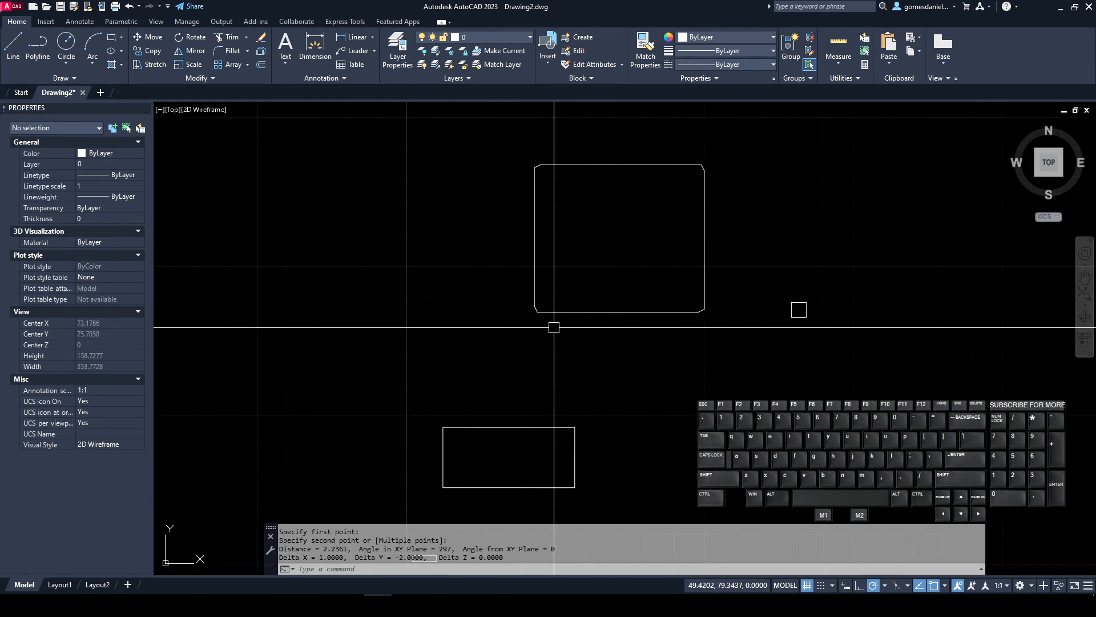
{"action": "type", "text": "rec"}
{"action": "key", "text": "Return"}
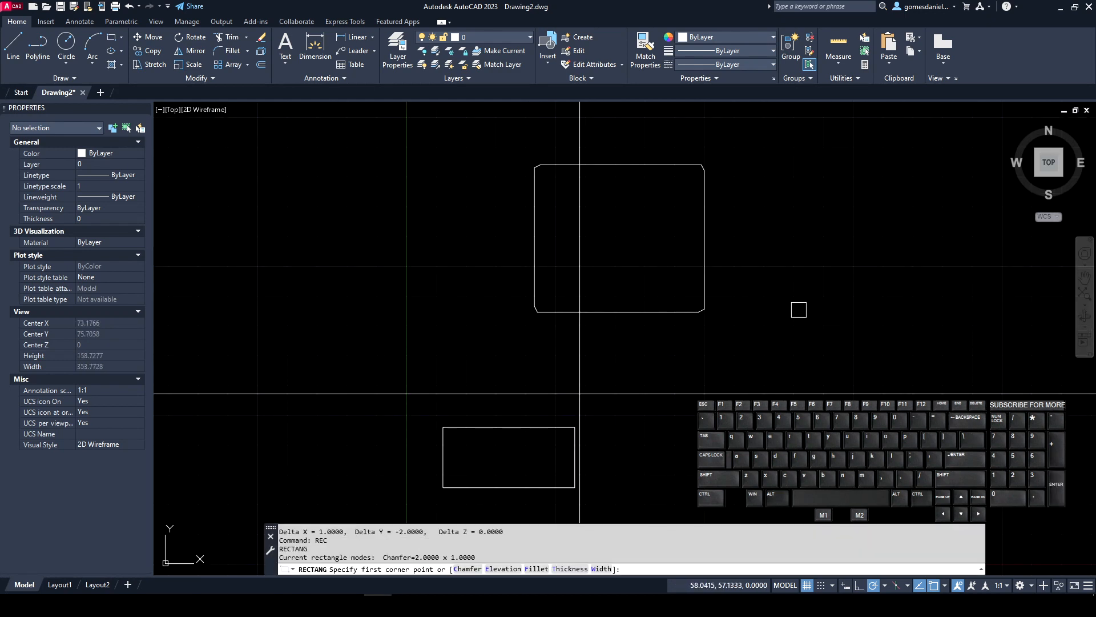
{"action": "left_click", "coordinate": [563, 292]}
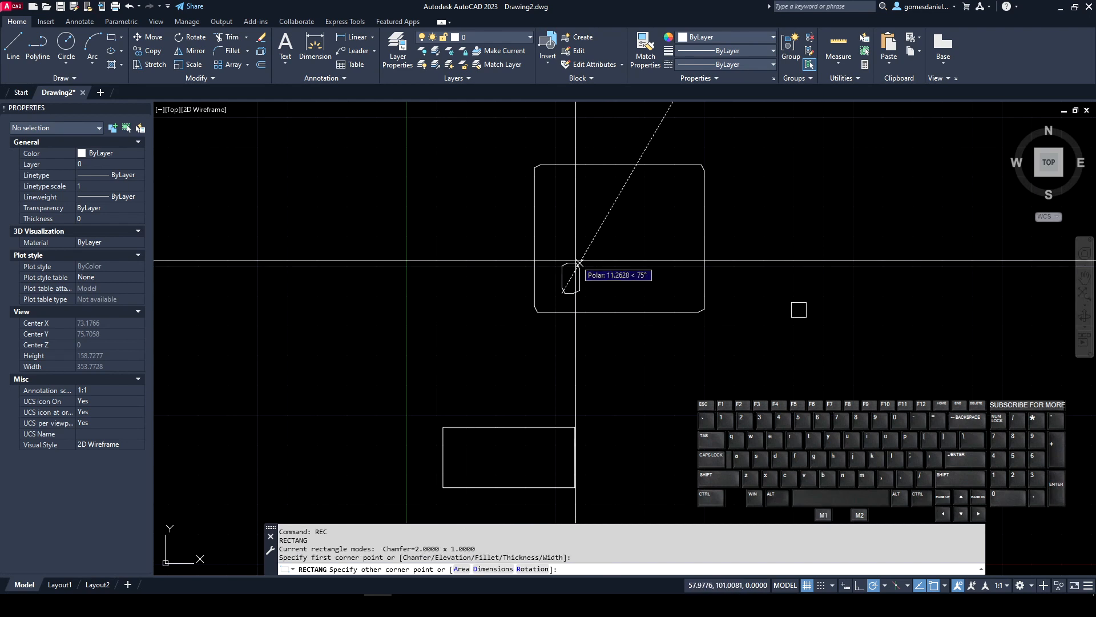
{"action": "left_click", "coordinate": [588, 250]}
Draw two more small chamfered rectangles in a row beside the upright one, inside the large chamfered rectangle.
{"action": "scroll", "coordinate": [603, 269], "scroll_direction": "up", "scroll_amount": 5}
{"action": "key", "text": "Return"}
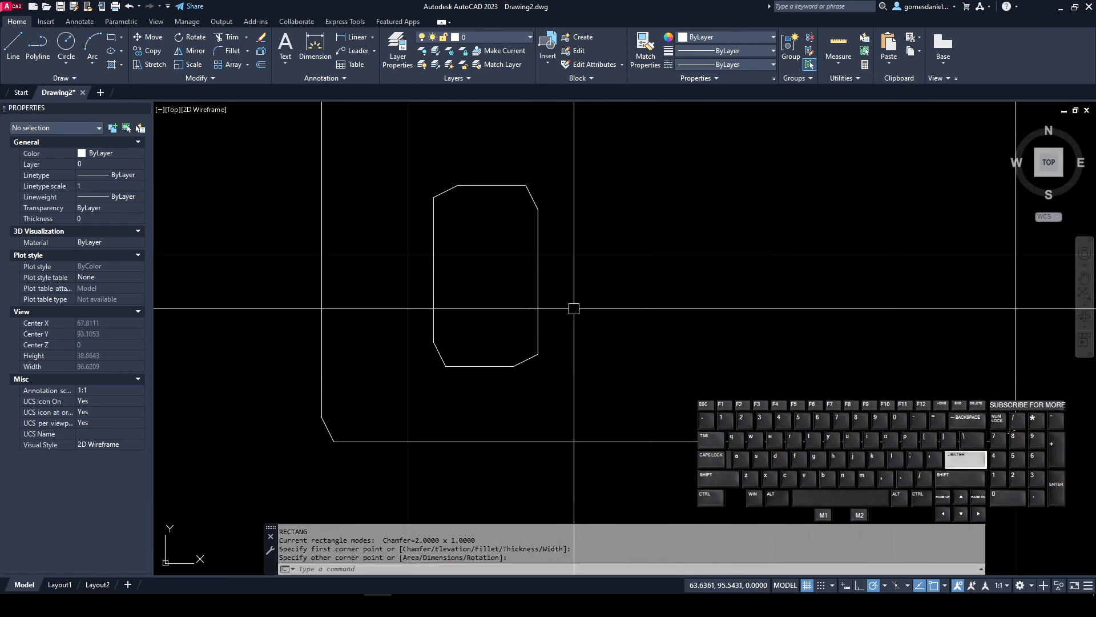
{"action": "left_click", "coordinate": [579, 357]}
{"action": "left_click", "coordinate": [665, 269]}
{"action": "key", "text": "Return"}
{"action": "left_click", "coordinate": [722, 325]}
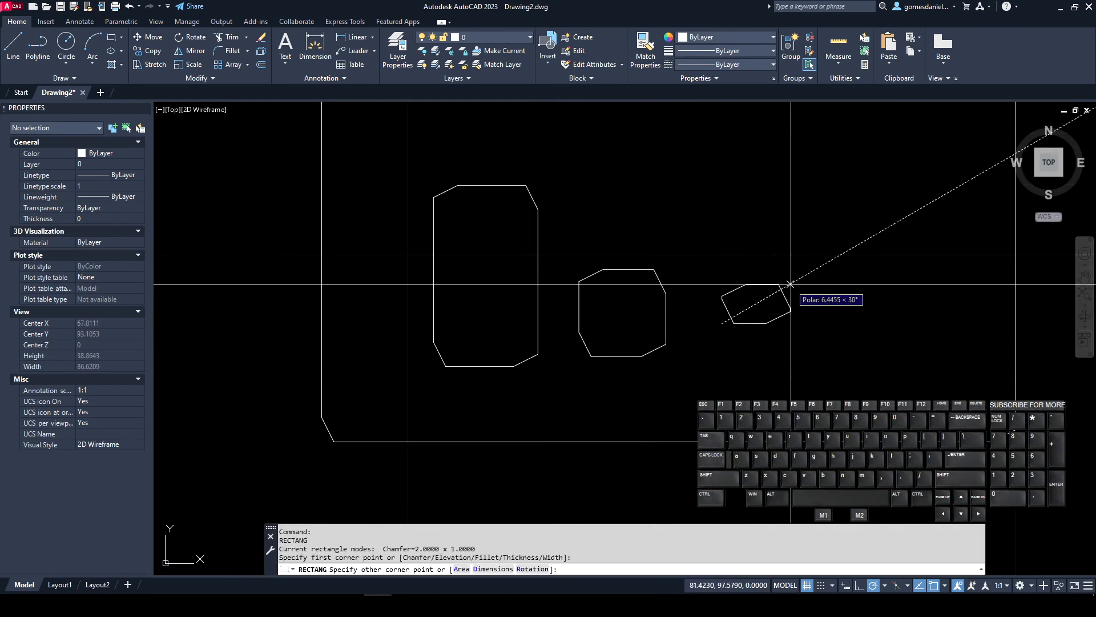
{"action": "left_click", "coordinate": [800, 279]}
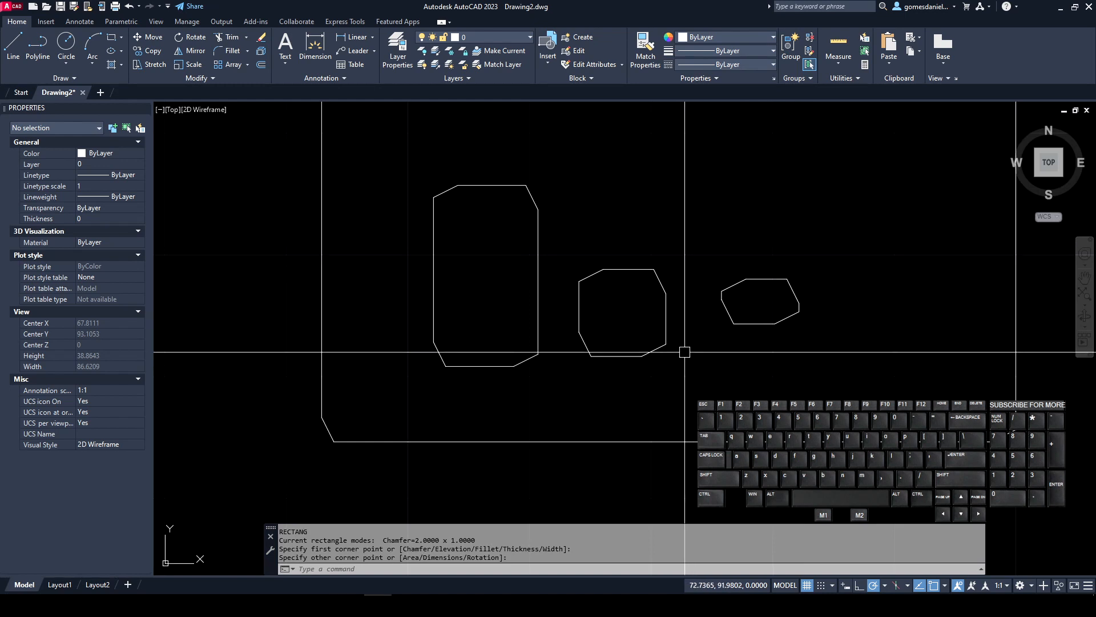
Draw a rectangle above the small chamfered ones with both chamfer distances set to 0.
{"action": "key", "text": "Return"}
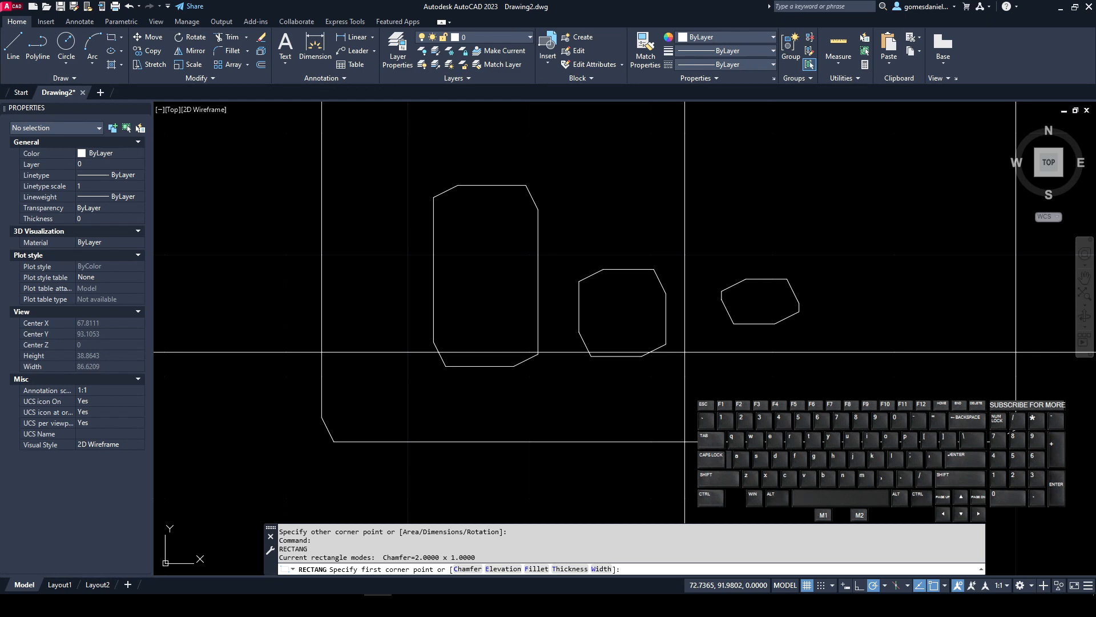
{"action": "type", "text": "c"}
{"action": "key", "text": "Return"}
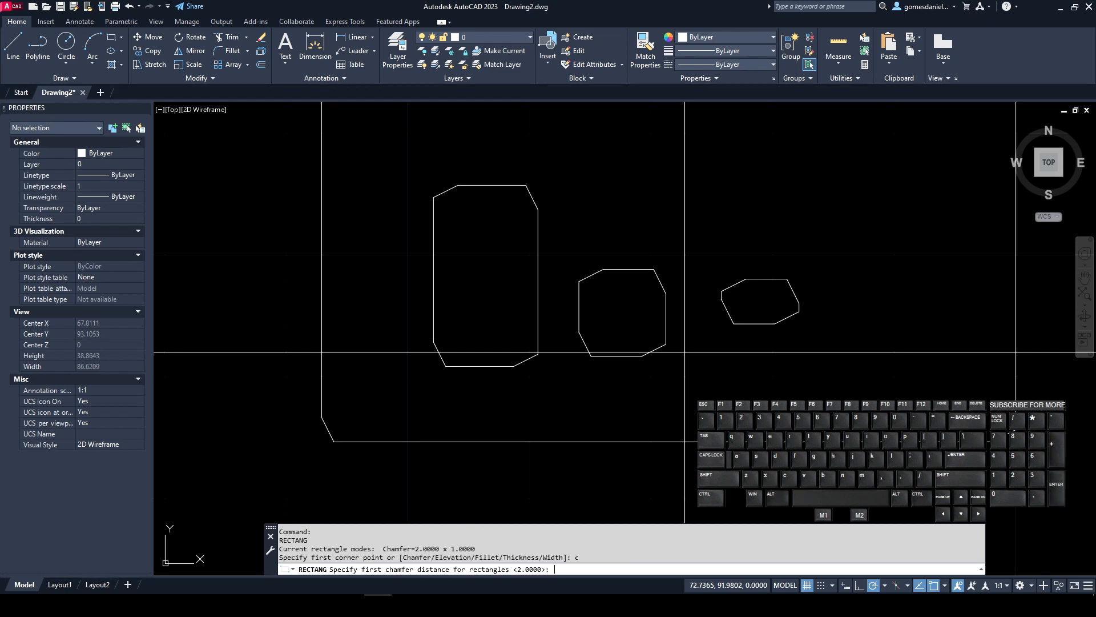
{"action": "type", "text": "0"}
{"action": "key", "text": "Return"}
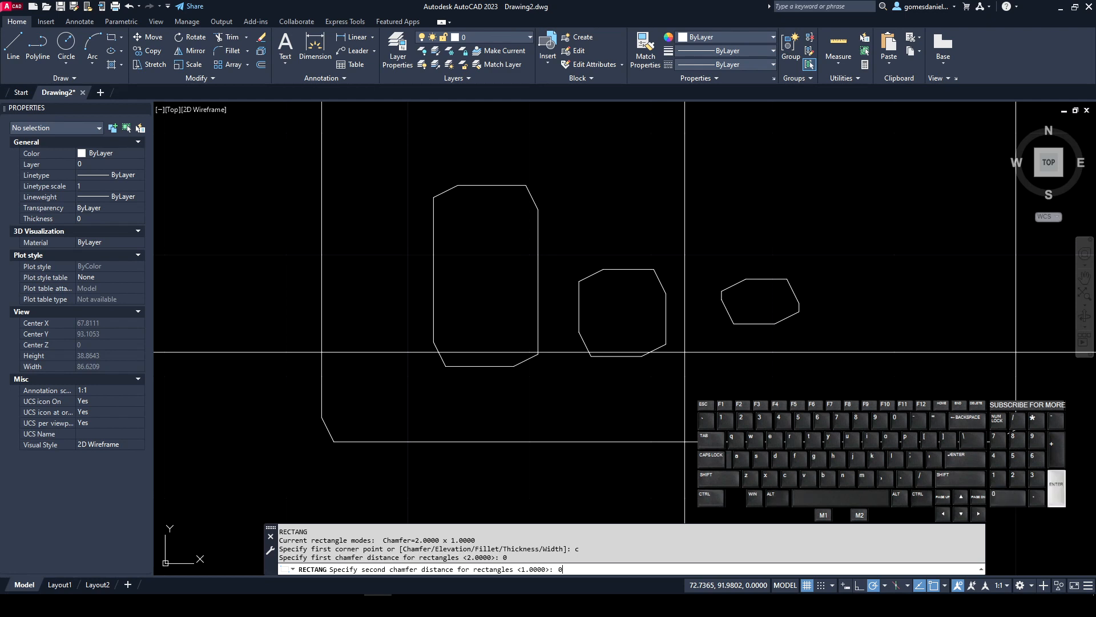
{"action": "type", "text": "0"}
{"action": "key", "text": "Return"}
{"action": "left_click", "coordinate": [696, 213]}
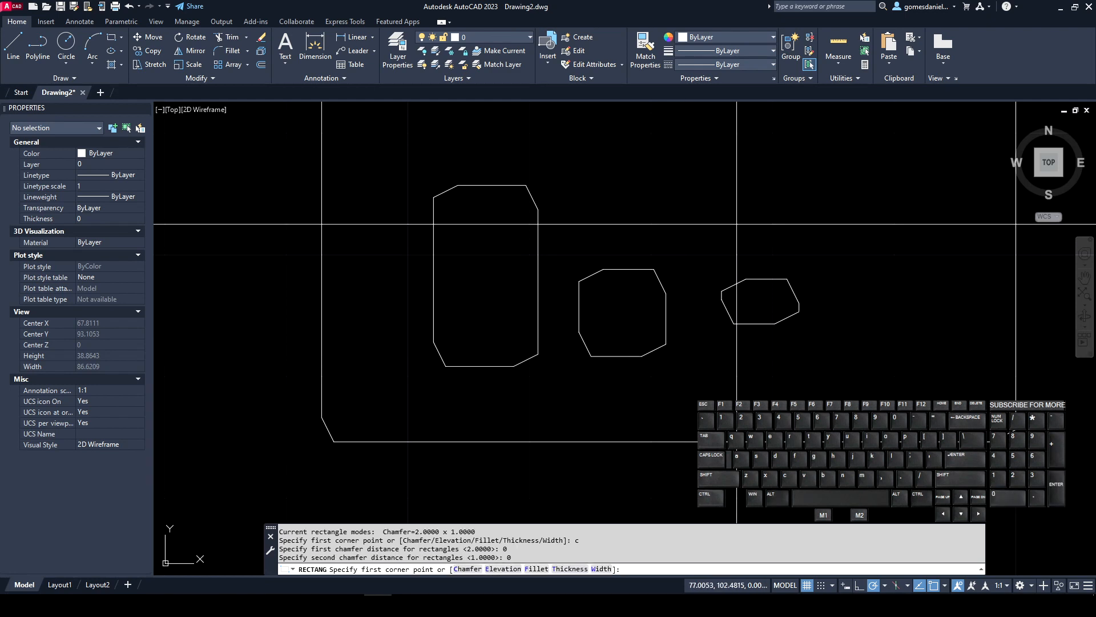
{"action": "left_click", "coordinate": [800, 126]}
{"action": "middle_click_drag", "start_coordinate": [835, 165], "coordinate": [813, 277]}
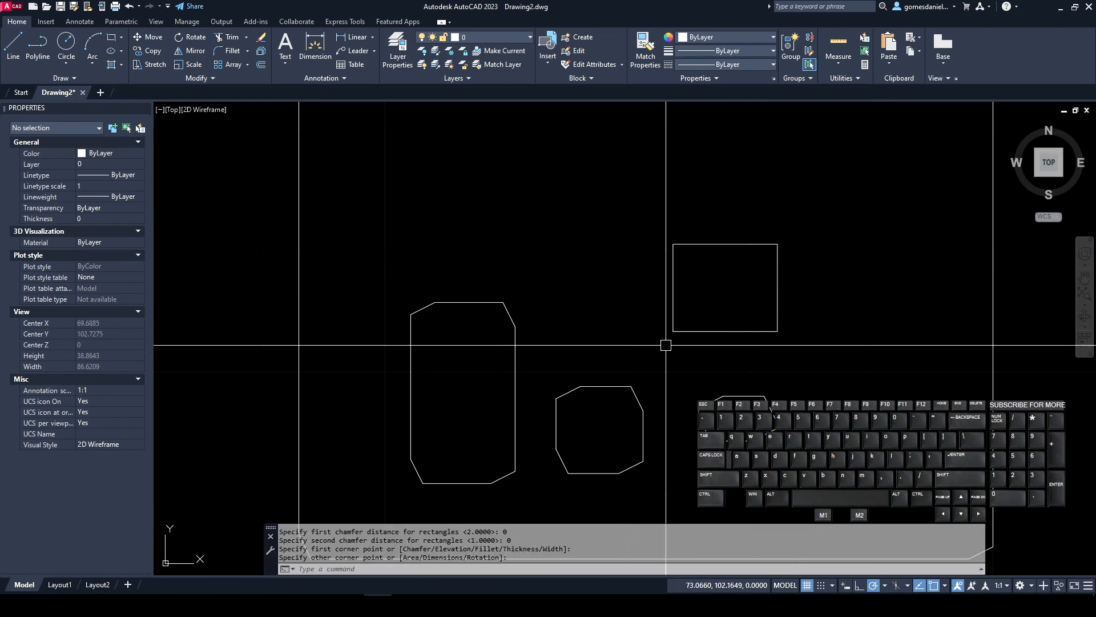
Draw a rectangle to the upper right of the large chamfered rectangle with both chamfer distances set to 5.
{"action": "scroll", "coordinate": [530, 311], "scroll_direction": "down", "scroll_amount": 5}
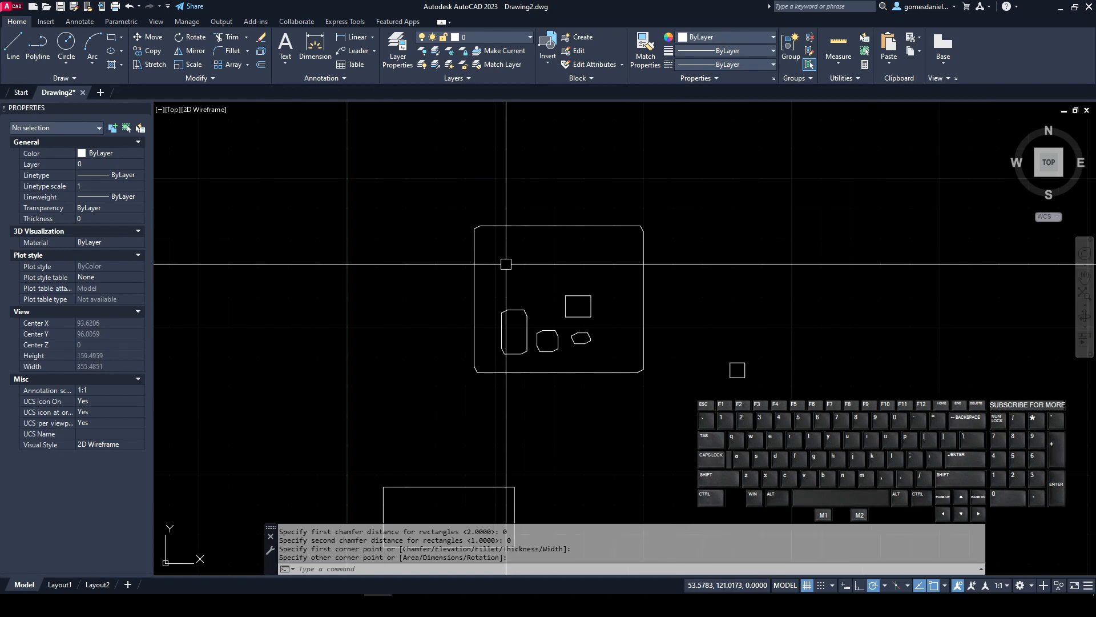
{"action": "type", "text": "rec"}
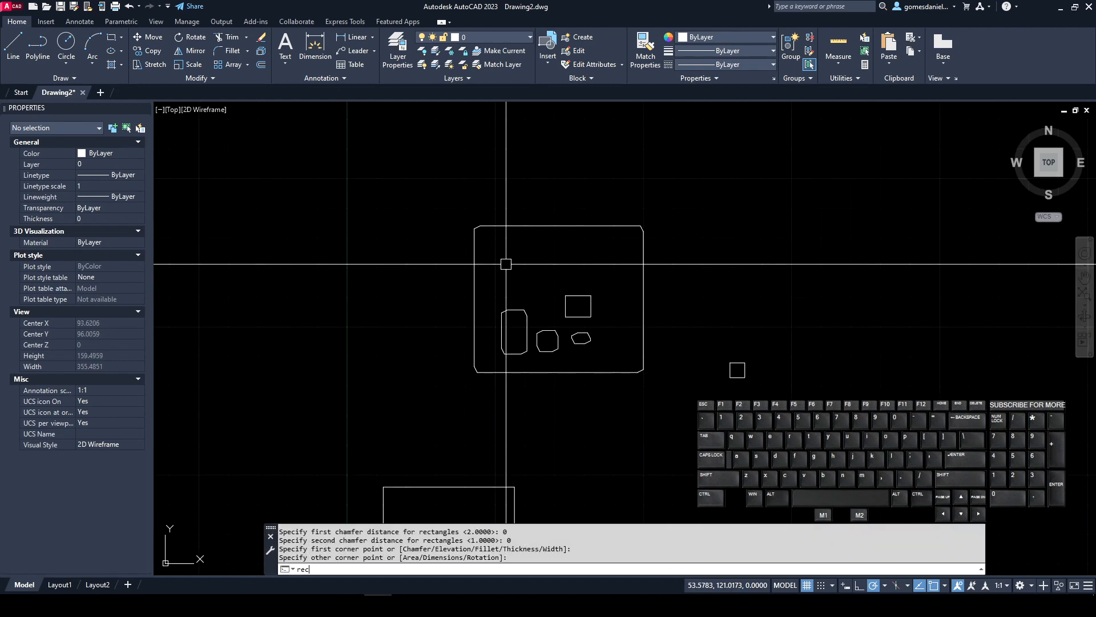
{"action": "key", "text": "Return"}
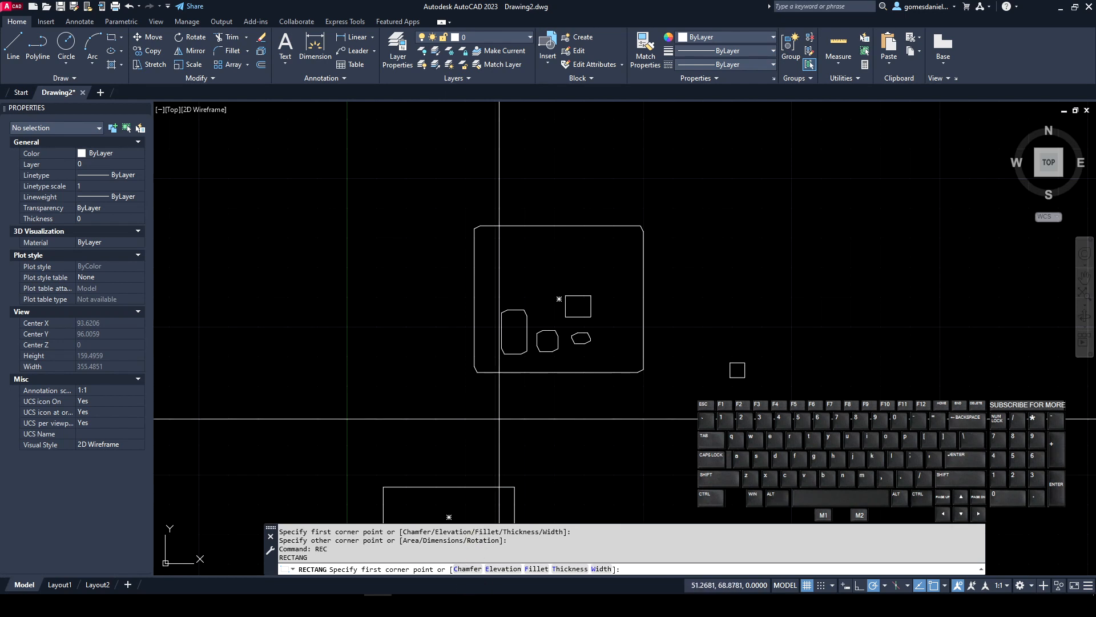
{"action": "type", "text": "c"}
{"action": "key", "text": "Return"}
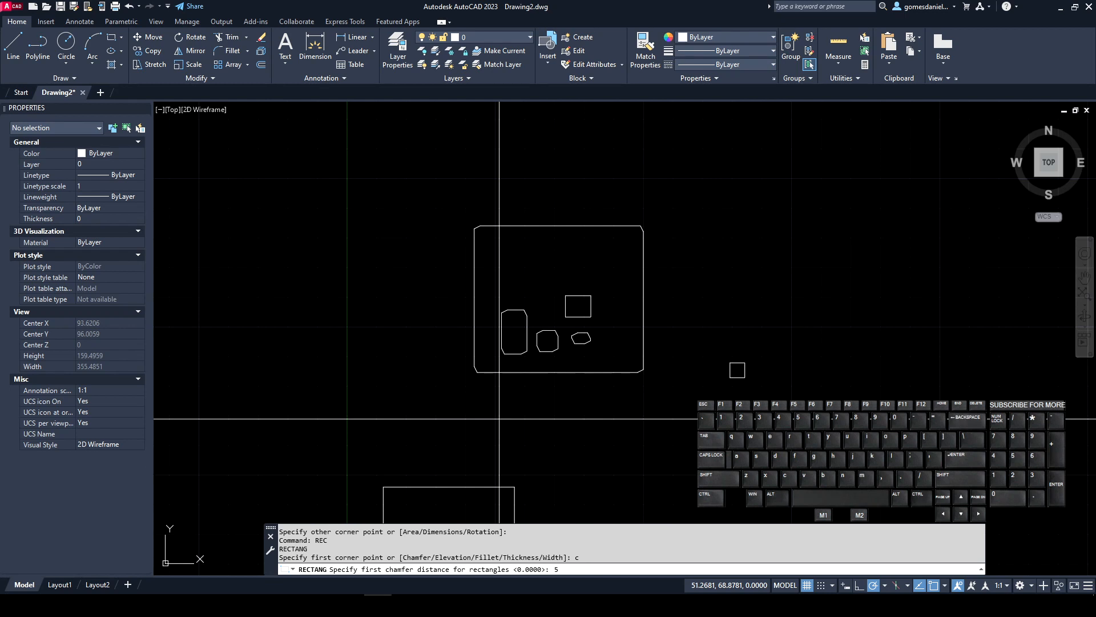
{"action": "type", "text": "5"}
{"action": "key", "text": "Return"}
{"action": "key", "text": "Return"}
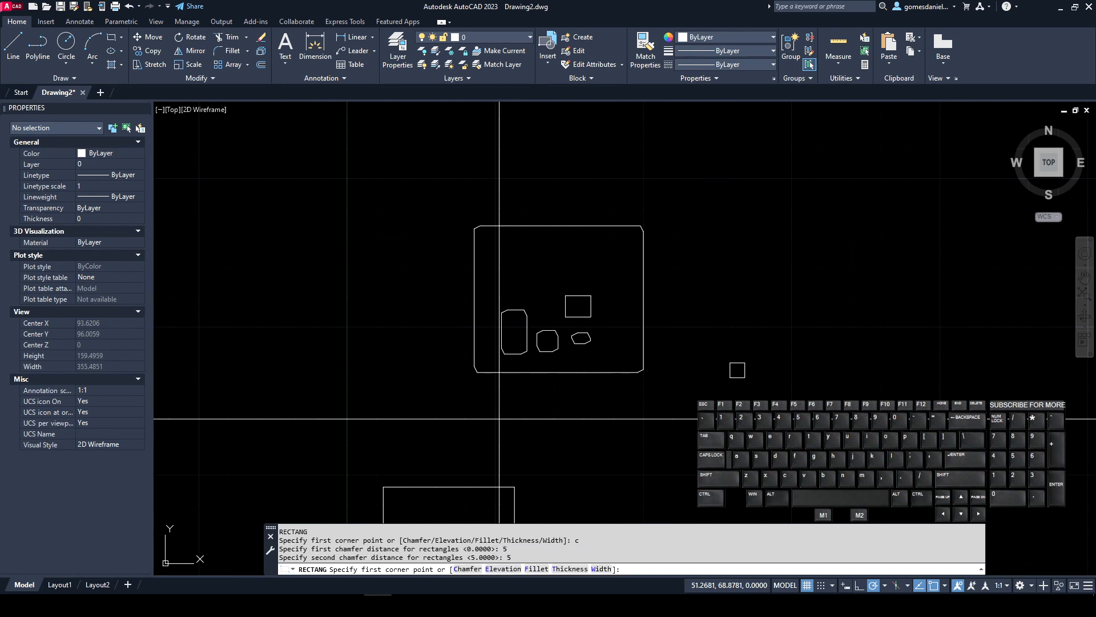
{"action": "left_click", "coordinate": [671, 300]}
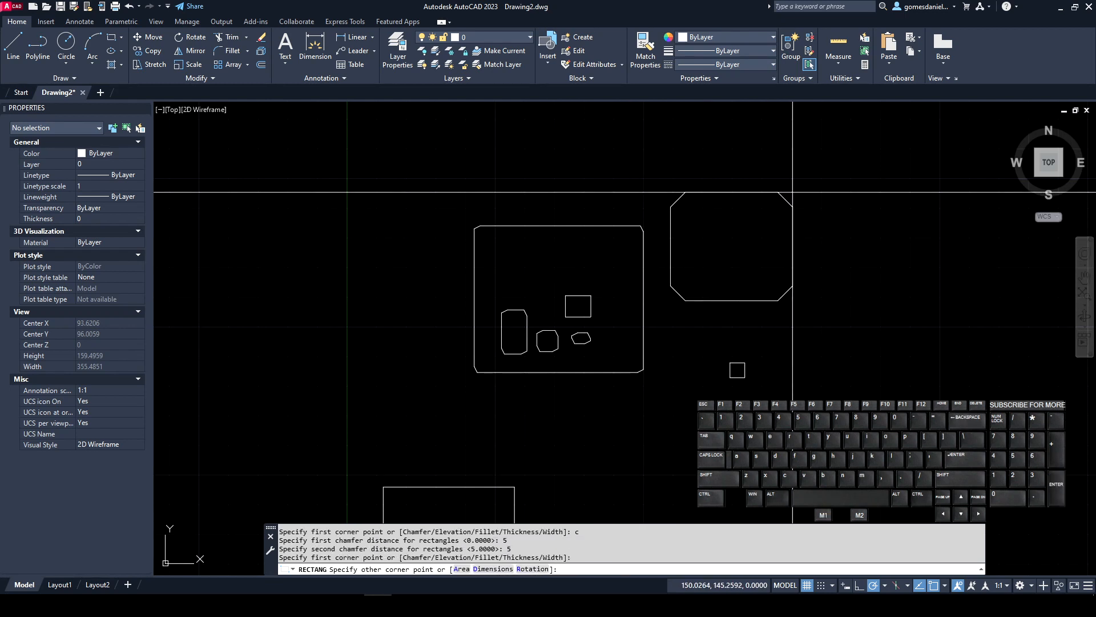
{"action": "left_click", "coordinate": [817, 163]}
{"action": "scroll", "coordinate": [779, 229], "scroll_direction": "up", "scroll_amount": 4}
{"action": "scroll", "coordinate": [669, 335], "scroll_direction": "down", "scroll_amount": 4}
{"action": "middle_click_drag", "start_coordinate": [659, 236], "coordinate": [606, 283]}
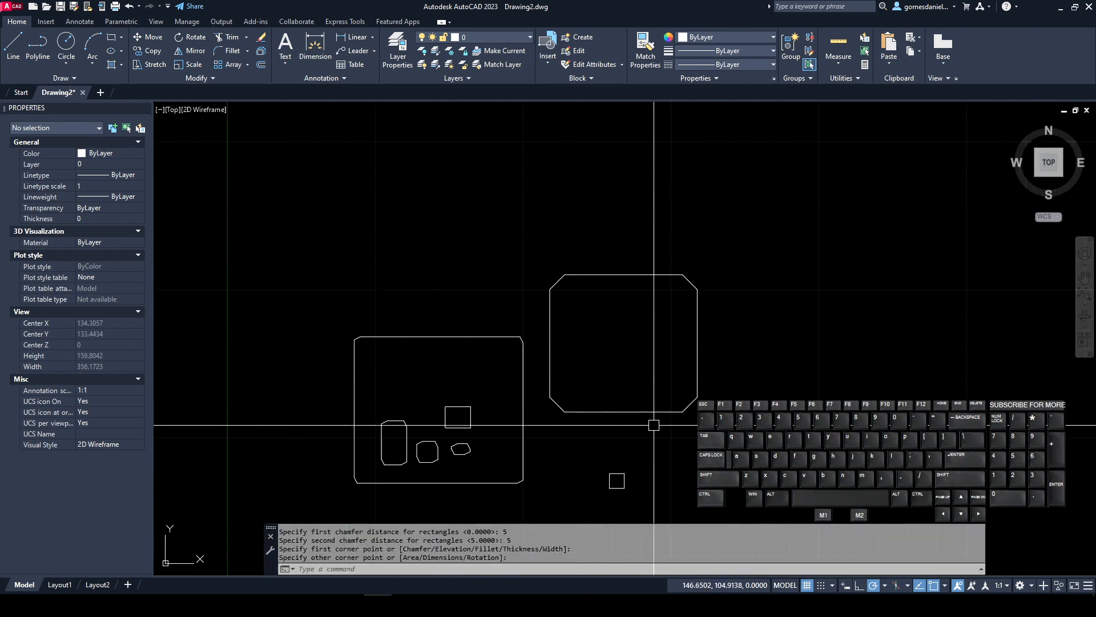
{"action": "scroll", "coordinate": [554, 420], "scroll_direction": "up", "scroll_amount": 2}
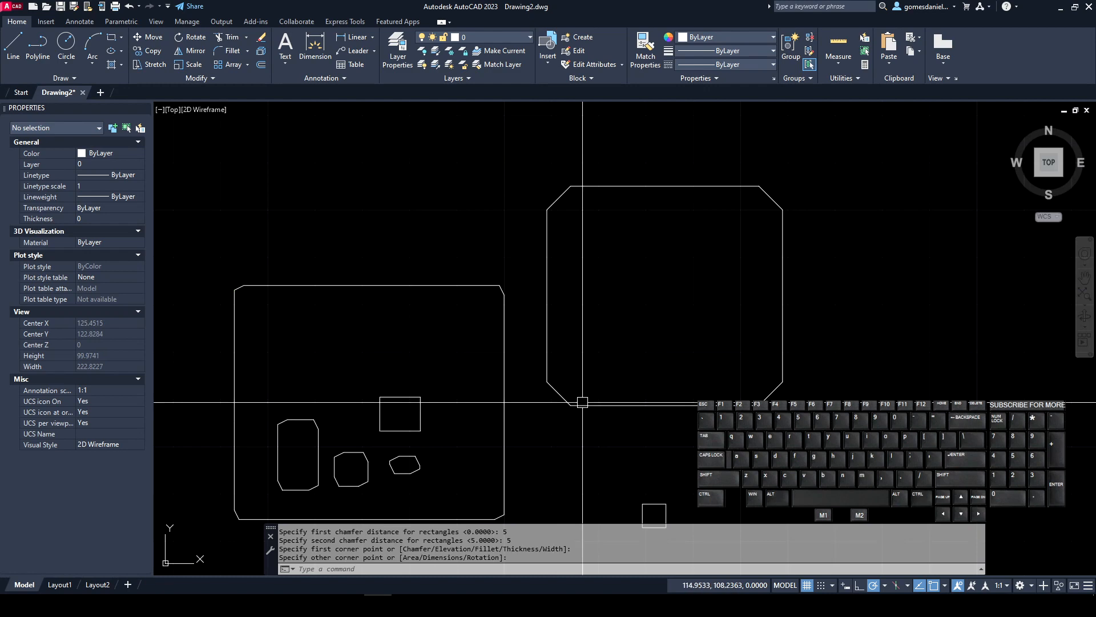
Draw a long, wide rectangle freehand above the others, keeping the 5 by 5 chamfer setting.
{"action": "key", "text": "Return"}
{"action": "scroll", "coordinate": [638, 354], "scroll_direction": "down", "scroll_amount": 6}
{"action": "left_click", "coordinate": [586, 254]}
{"action": "left_click", "coordinate": [693, 283]}
Measure the lower-left chamfer of the long rectangle between its two endpoints with the DIST command.
{"action": "scroll", "coordinate": [477, 240], "scroll_direction": "up", "scroll_amount": 8}
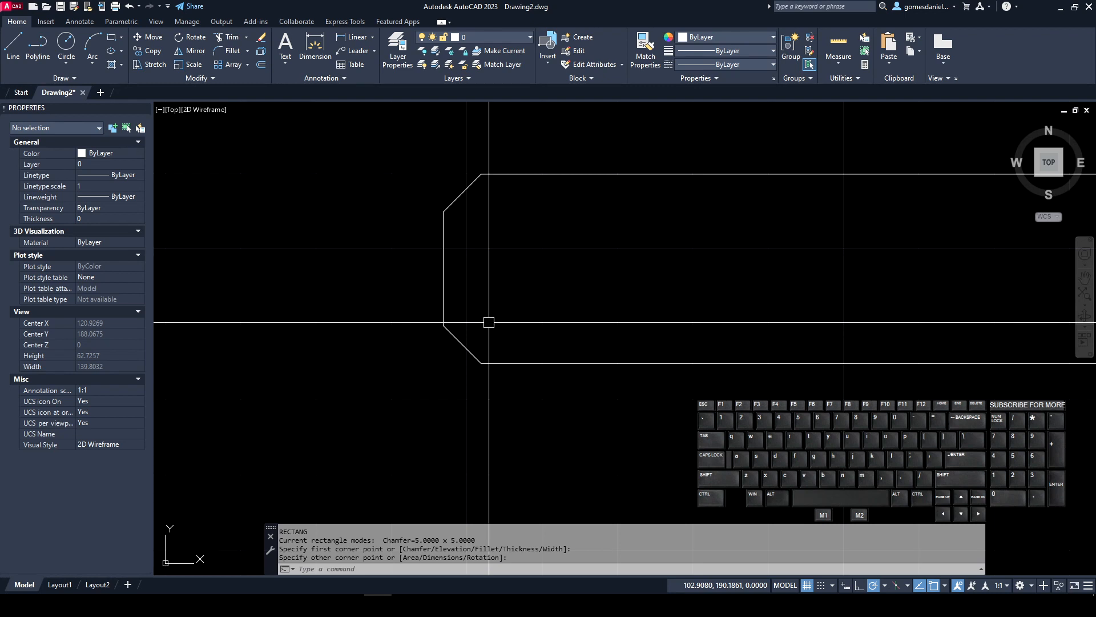
{"action": "type", "text": "DI"}
{"action": "key", "text": "Return"}
{"action": "left_click", "coordinate": [443, 325]}
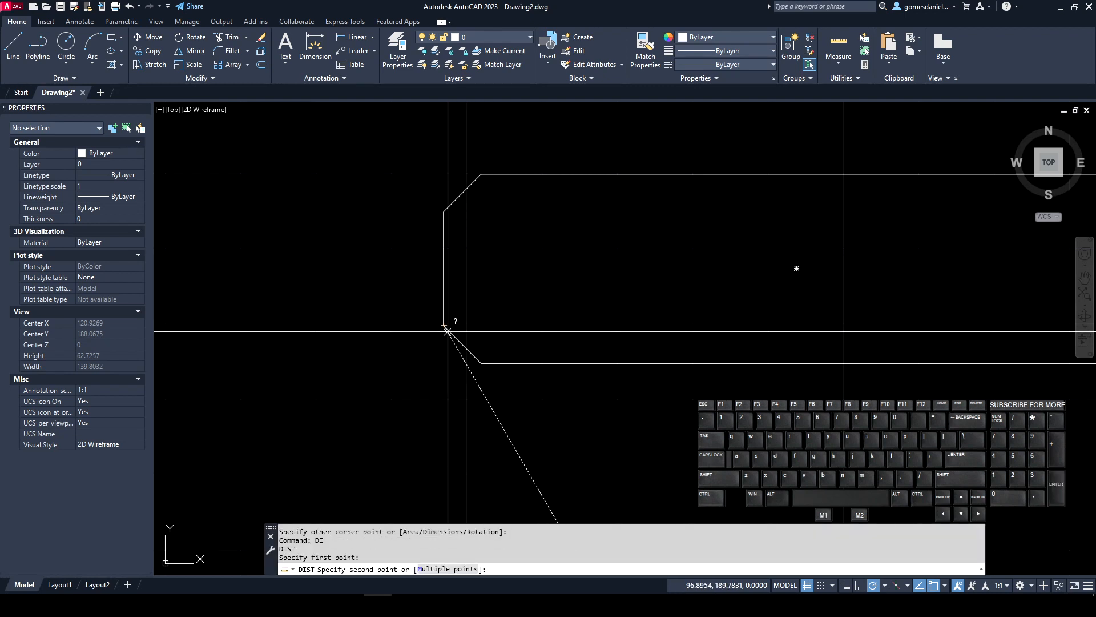
{"action": "left_click", "coordinate": [482, 363]}
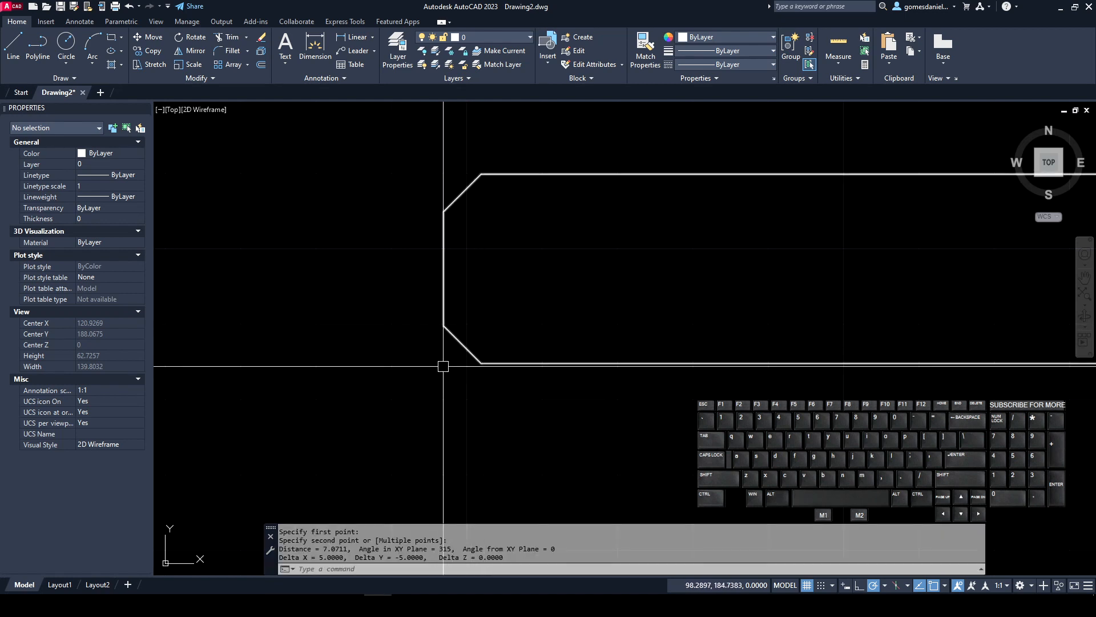
Draw two lines that complete the square corner outside the long rectangle's lower-left chamfer.
{"action": "type", "text": "l"}
{"action": "key", "text": "Return"}
{"action": "left_click", "coordinate": [481, 362]}
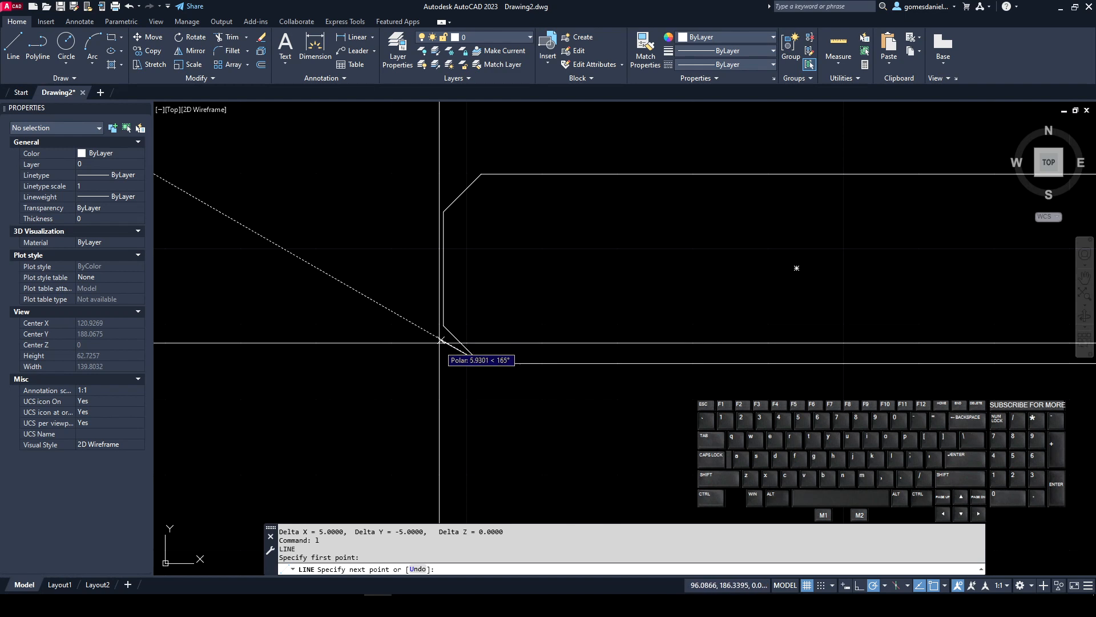
{"action": "left_click", "coordinate": [443, 363]}
{"action": "left_click", "coordinate": [444, 326]}
{"action": "key", "text": "Return"}
Measure the horizontal and vertical corner lines from the chamfer's endpoints to the square corner with DIST.
{"action": "type", "text": "di"}
{"action": "key", "text": "Return"}
{"action": "scroll", "coordinate": [400, 354], "scroll_direction": "up", "scroll_amount": 4}
{"action": "left_click", "coordinate": [702, 352]}
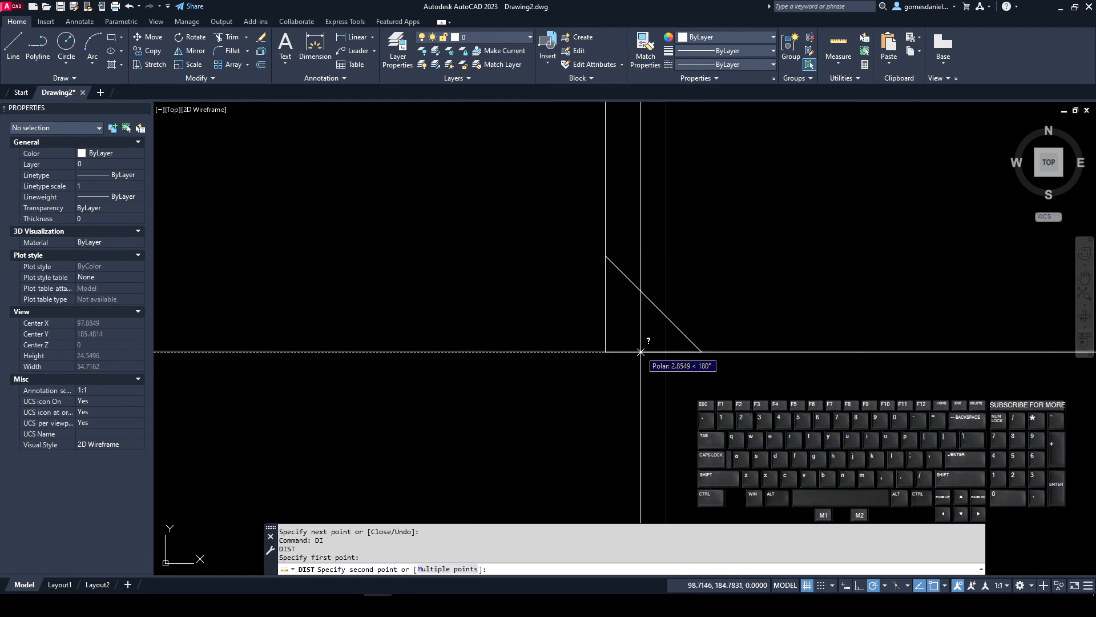
{"action": "left_click", "coordinate": [606, 352]}
{"action": "key", "text": "Return"}
{"action": "left_click", "coordinate": [606, 255]}
{"action": "left_click", "coordinate": [606, 352]}
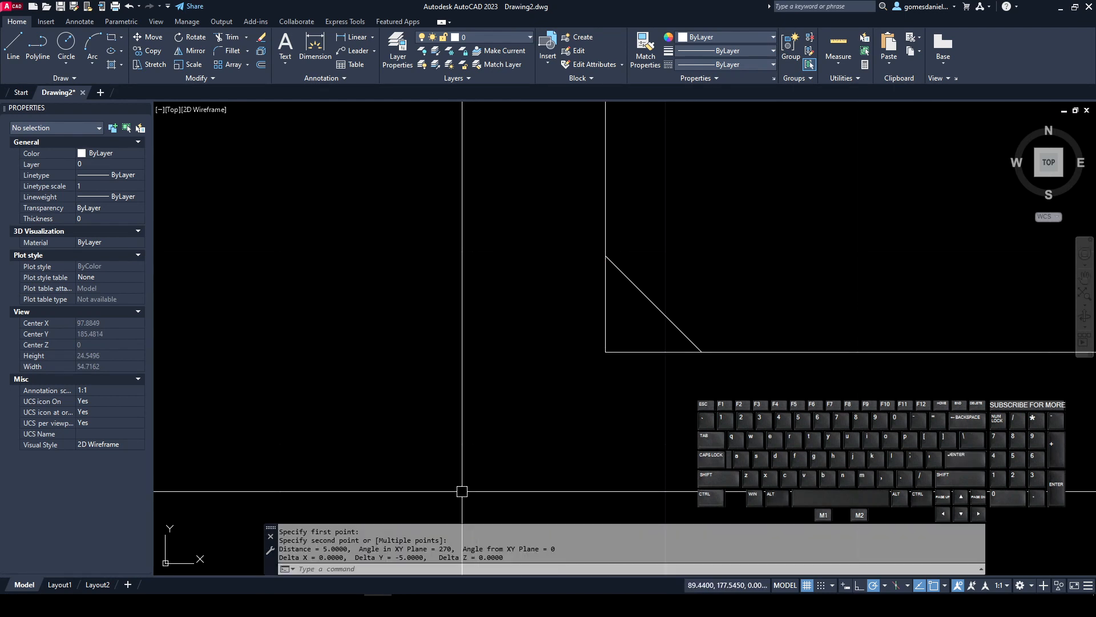
Delete the two helper lines at the long rectangle's lower-left corner.
{"action": "key", "text": "Escape"}
{"action": "key", "text": "Escape"}
{"action": "left_click", "coordinate": [668, 396]}
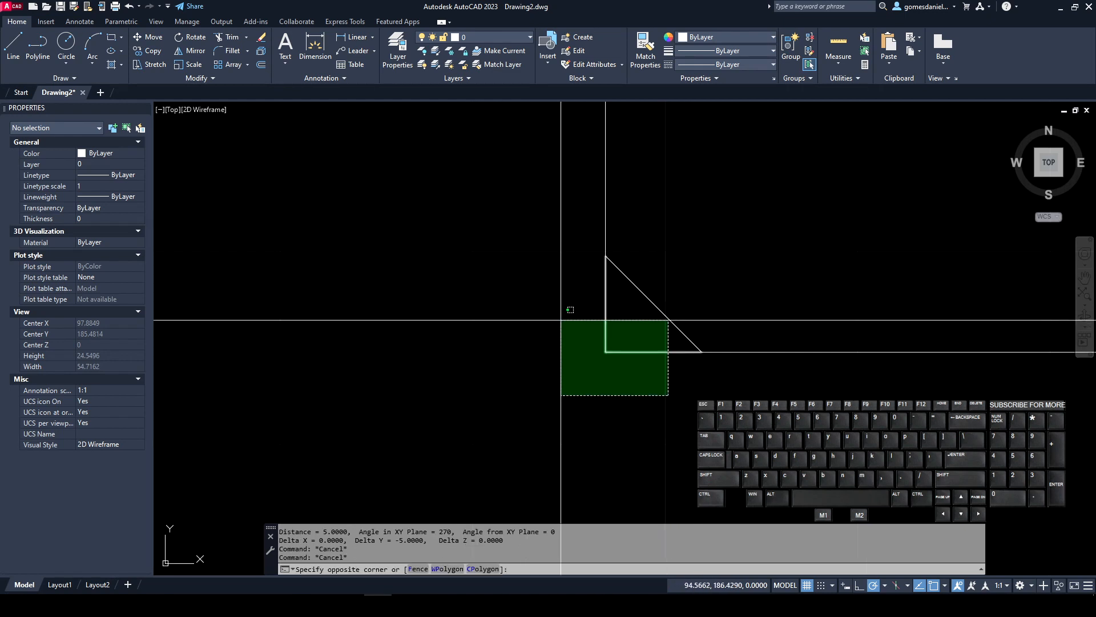
{"action": "left_click", "coordinate": [563, 318]}
{"action": "key", "text": "Delete"}
Start a new rectangle and set both of its chamfer distances to 0.
{"action": "scroll", "coordinate": [516, 355], "scroll_direction": "down", "scroll_amount": 8}
{"action": "middle_click_drag", "start_coordinate": [516, 356], "coordinate": [519, 313]}
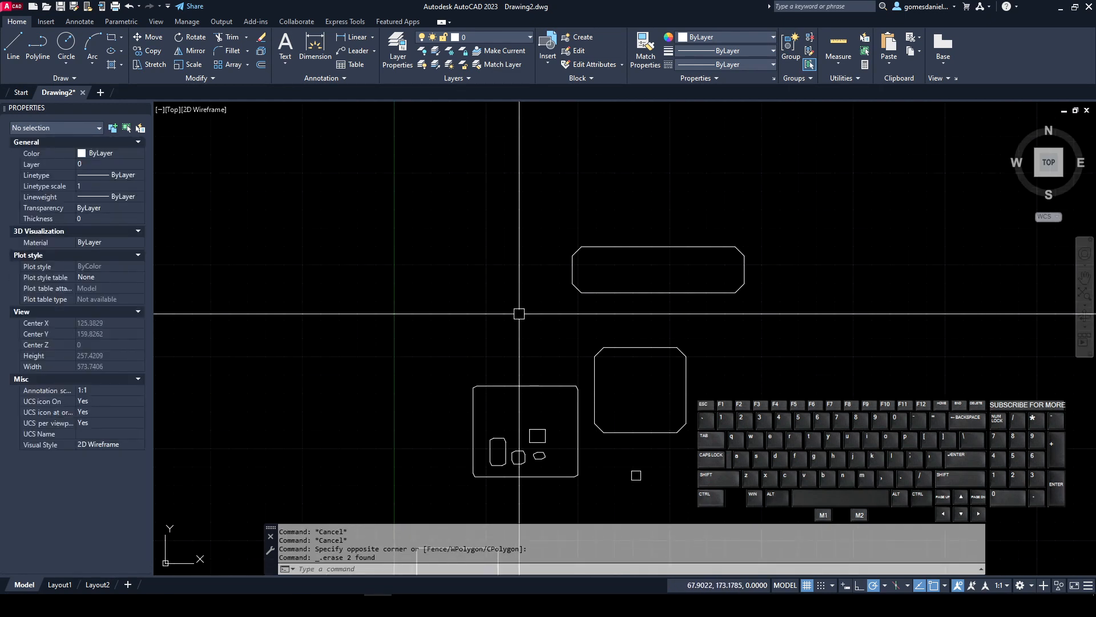
{"action": "type", "text": "rec"}
{"action": "key", "text": "Return"}
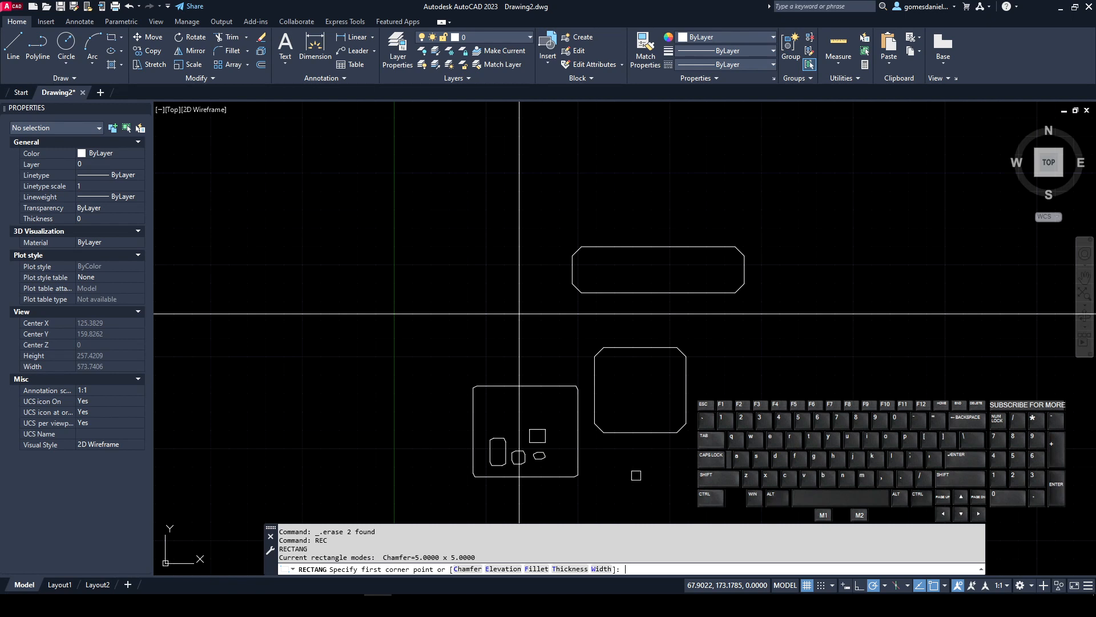
{"action": "type", "text": "c"}
{"action": "key", "text": "Return"}
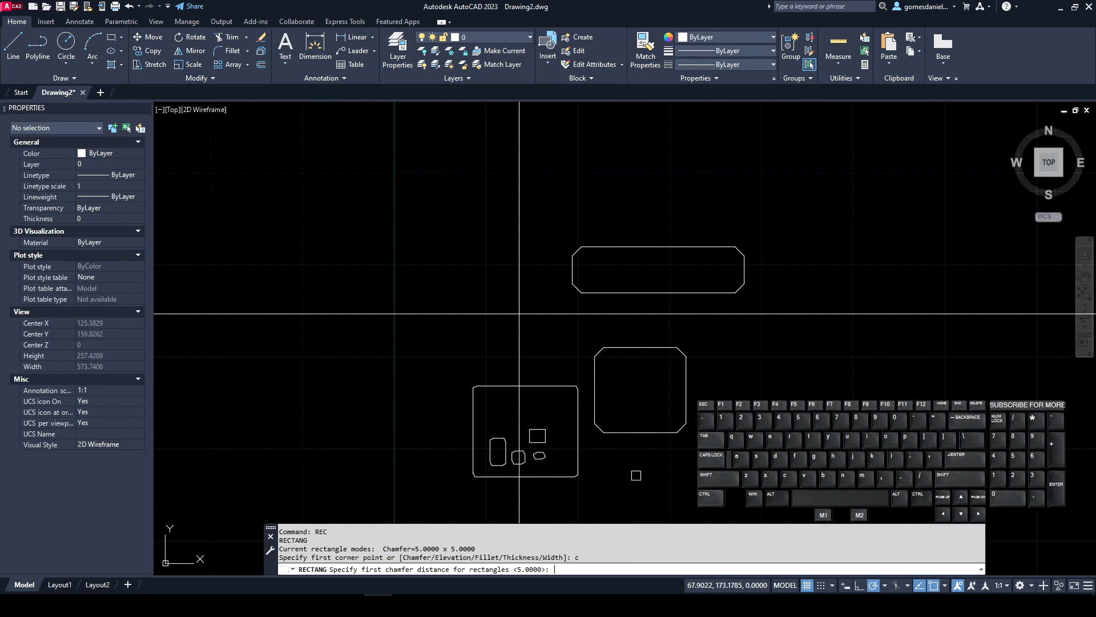
{"action": "type", "text": "0"}
{"action": "key", "text": "Return"}
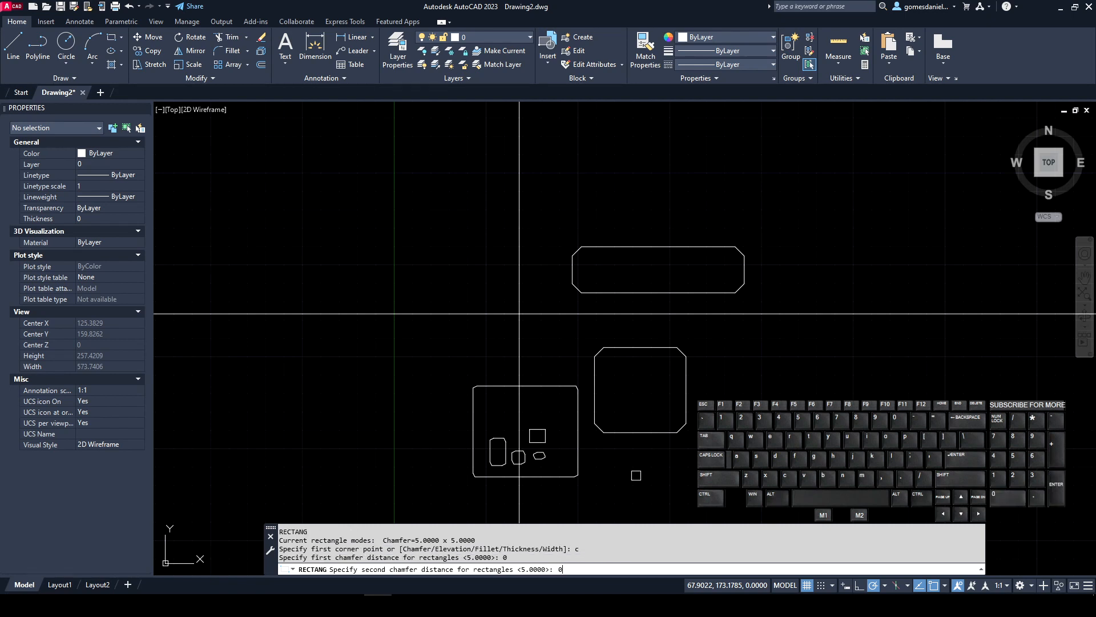
{"action": "type", "text": "0"}
{"action": "key", "text": "Return"}
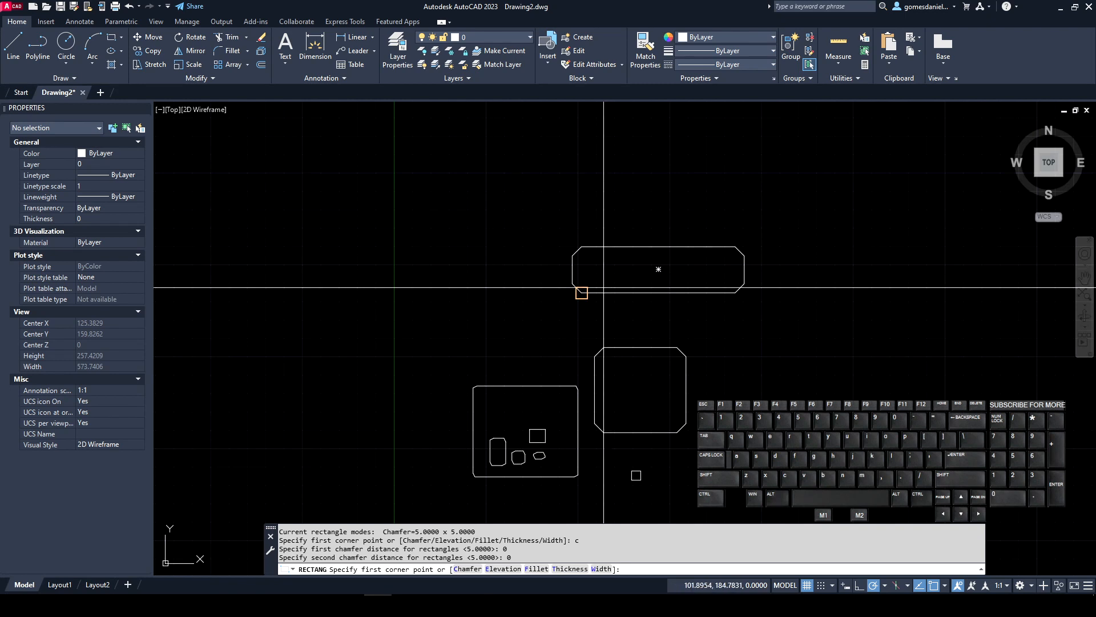
Set the rectangle elevation to 5 and draw a square about 46.6 units wide above the long chamfered rectangle.
{"action": "middle_click_drag", "start_coordinate": [553, 340], "coordinate": [535, 316]}
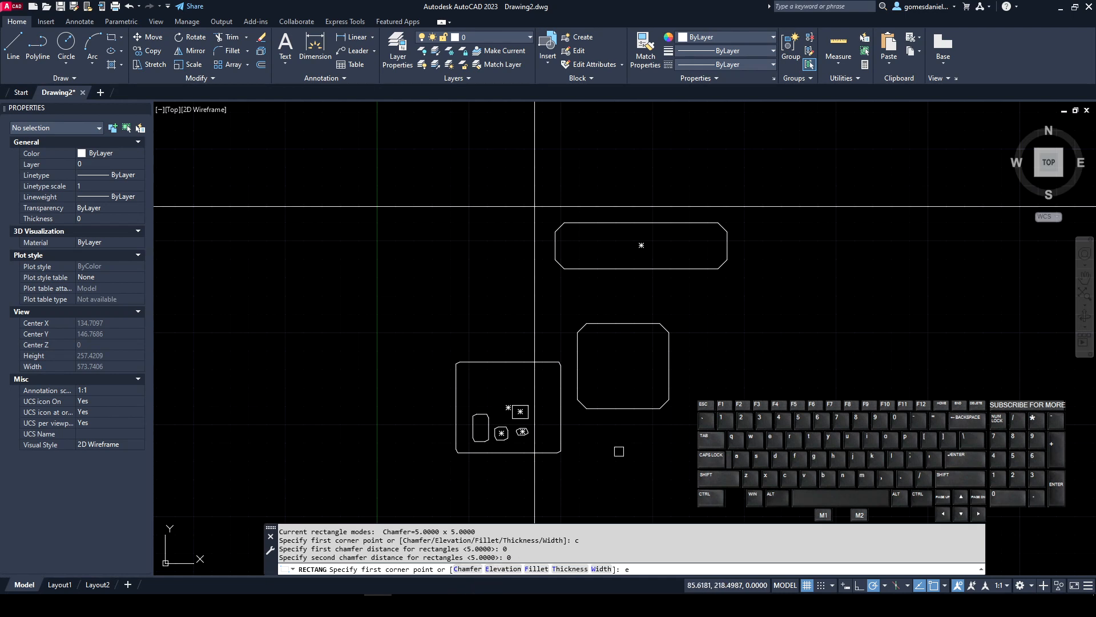
{"action": "key", "text": "Return"}
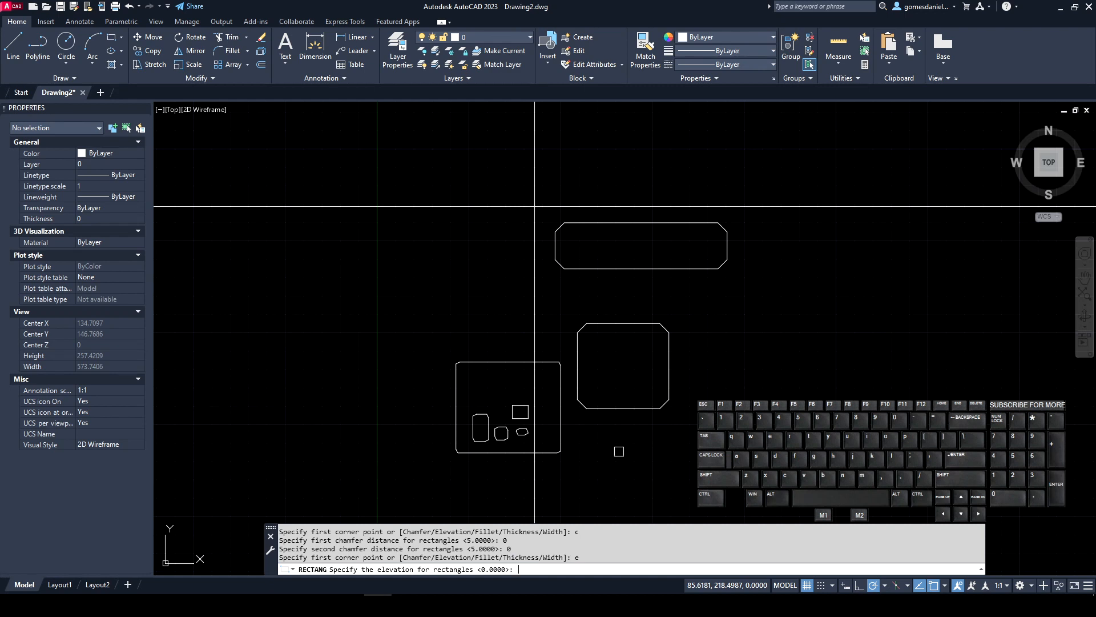
{"action": "key", "text": "Return"}
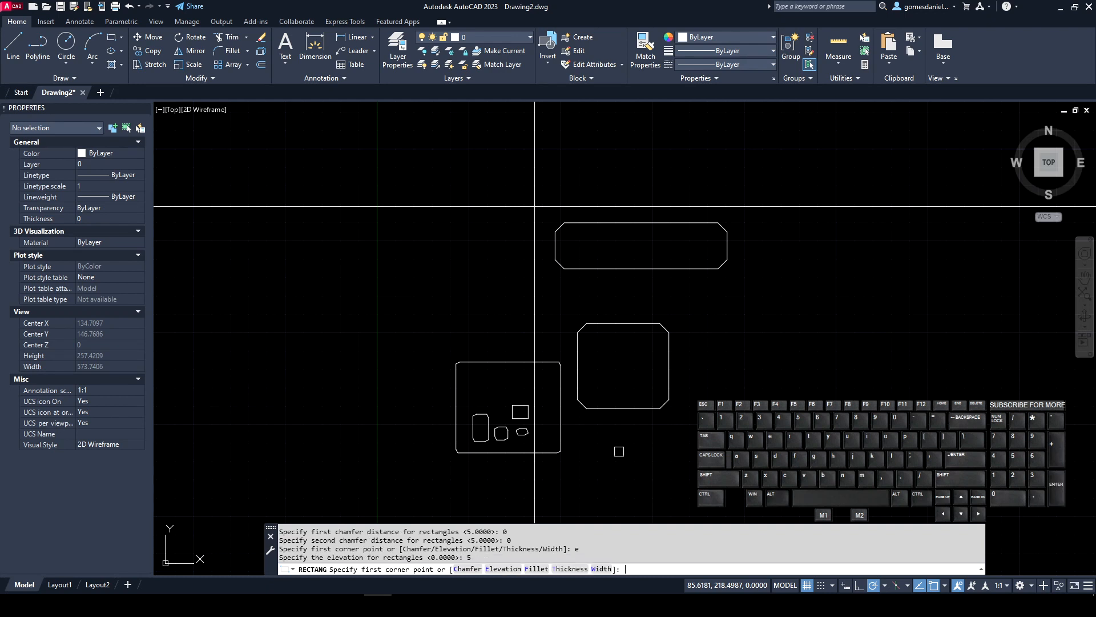
{"action": "middle_click_drag", "start_coordinate": [638, 247], "coordinate": [552, 296]}
{"action": "left_click", "coordinate": [442, 248]}
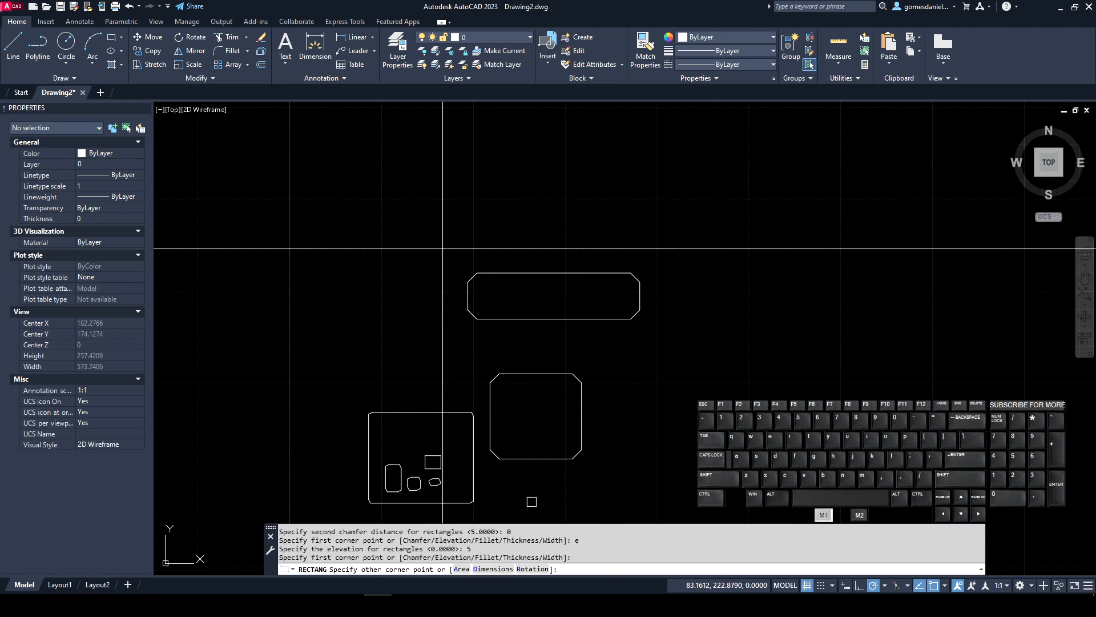
{"action": "left_click", "coordinate": [528, 164]}
Switch to the front view and compare the raised square's height with the plane of the other rectangles.
{"action": "scroll", "coordinate": [378, 166], "scroll_direction": "up", "scroll_amount": 4}
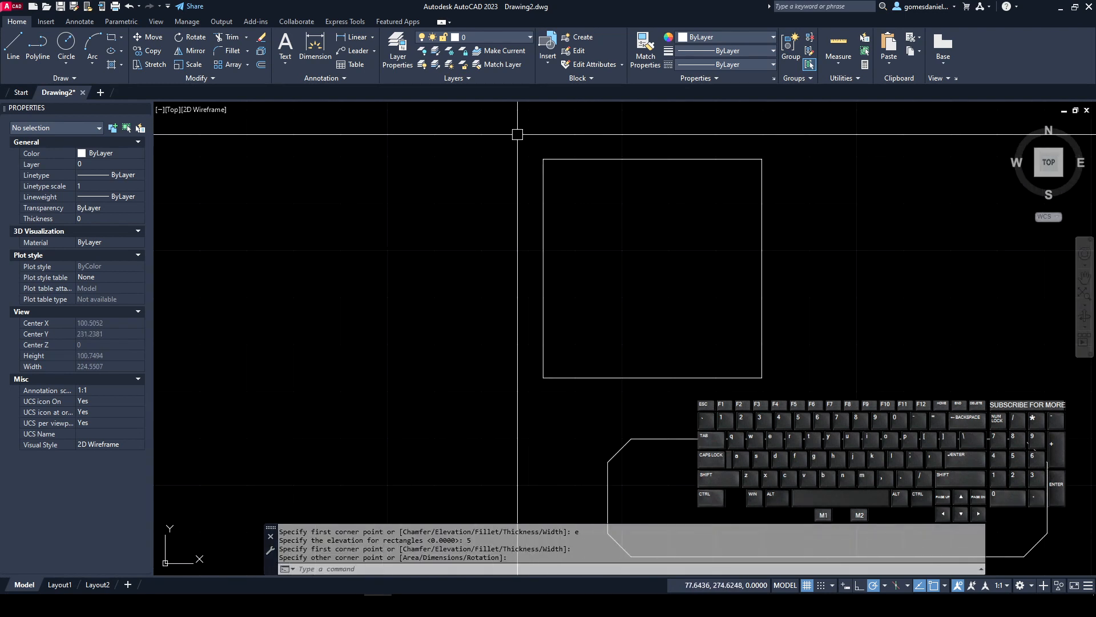
{"action": "left_click", "coordinate": [1049, 187]}
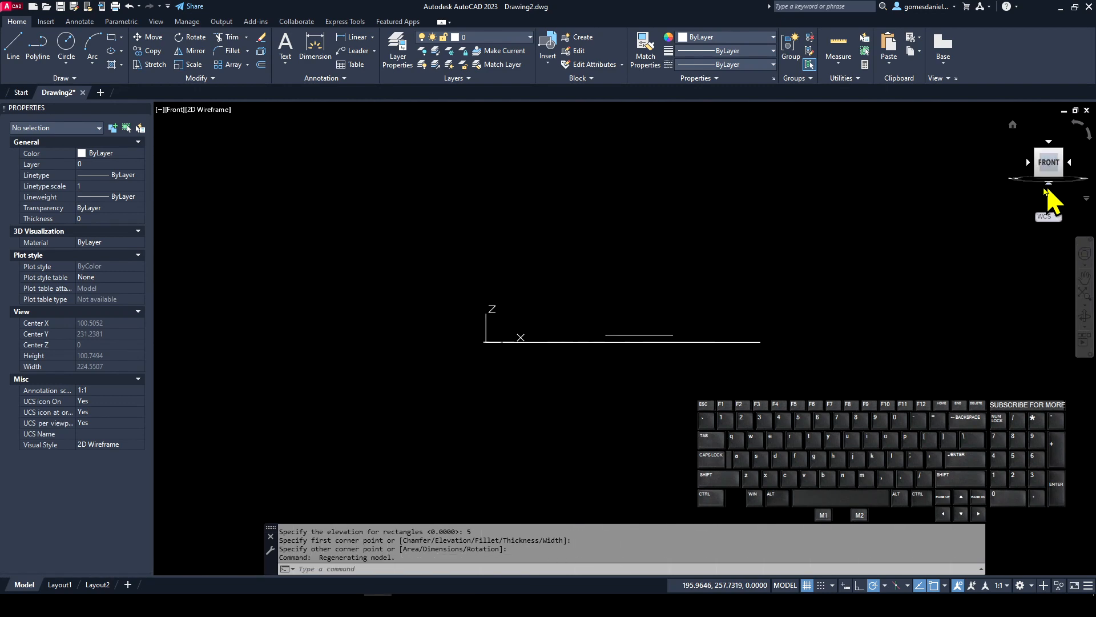
{"action": "scroll", "coordinate": [512, 362], "scroll_direction": "up", "scroll_amount": 4}
{"action": "scroll", "coordinate": [516, 367], "scroll_direction": "down", "scroll_amount": 8}
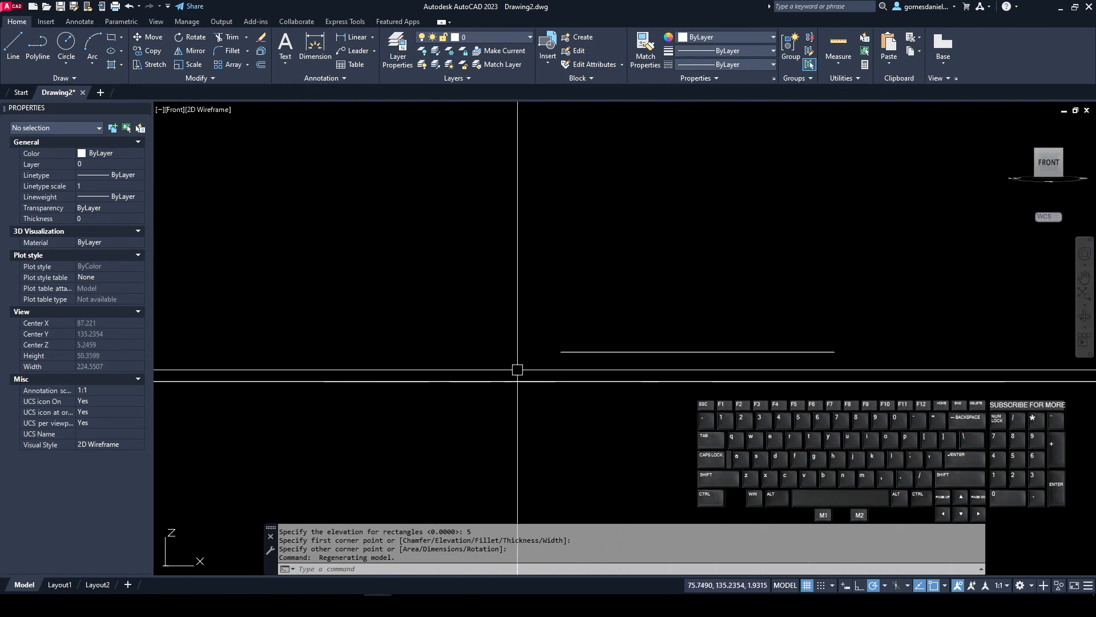
{"action": "left_click", "coordinate": [322, 367]}
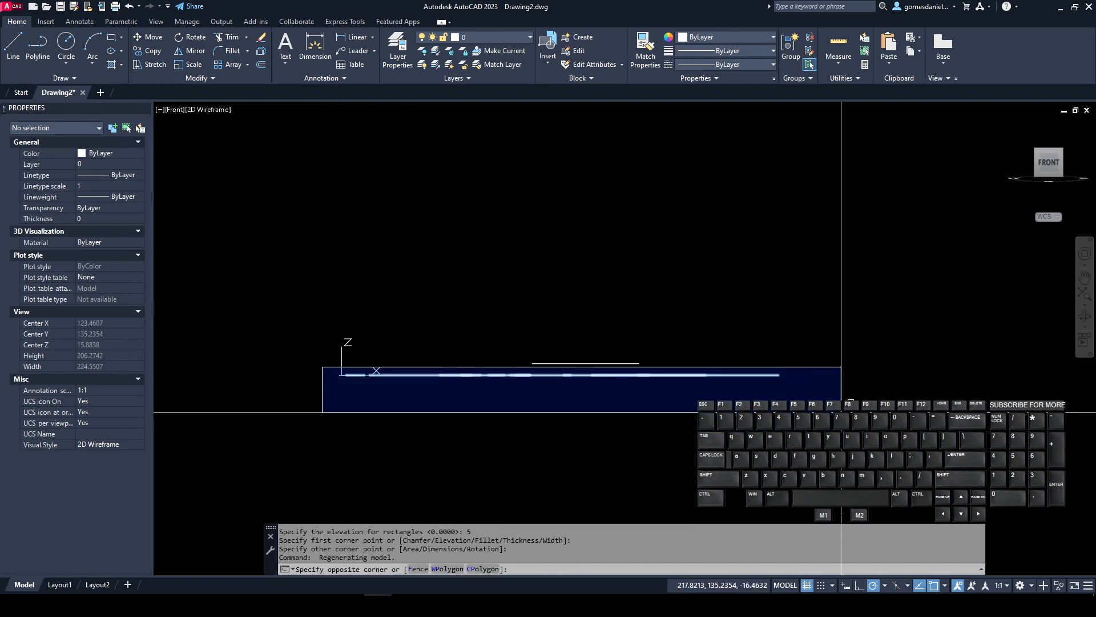
{"action": "left_click", "coordinate": [841, 412]}
{"action": "key", "text": "Escape"}
{"action": "scroll", "coordinate": [593, 360], "scroll_direction": "up", "scroll_amount": 5}
{"action": "left_click", "coordinate": [662, 316]}
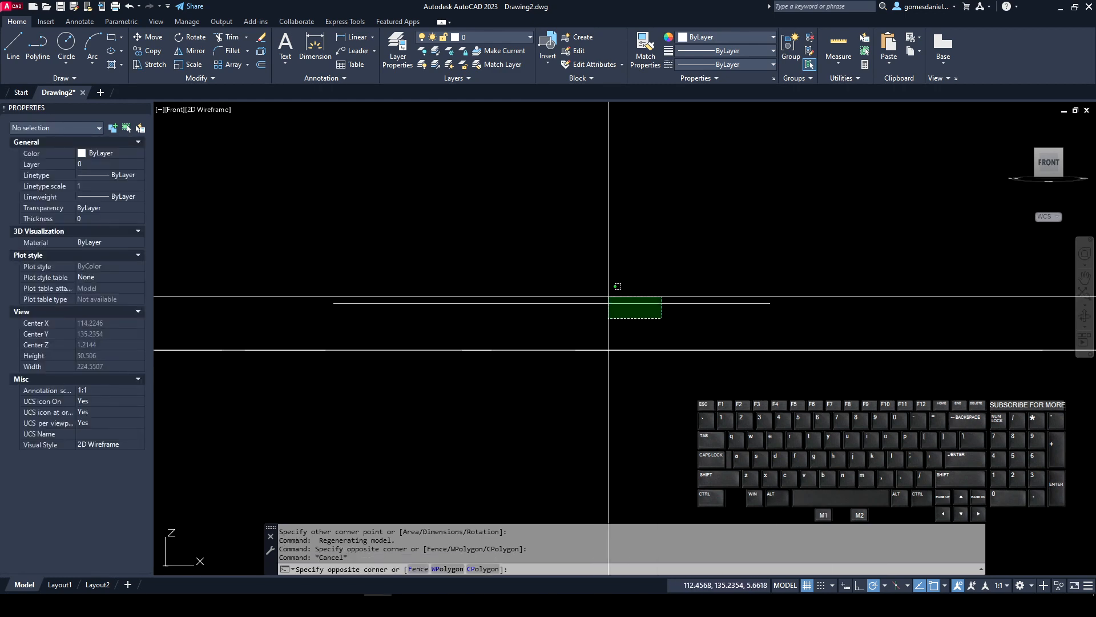
{"action": "left_click", "coordinate": [437, 235]}
{"action": "key", "text": "Escape"}
{"action": "key", "text": "Escape"}
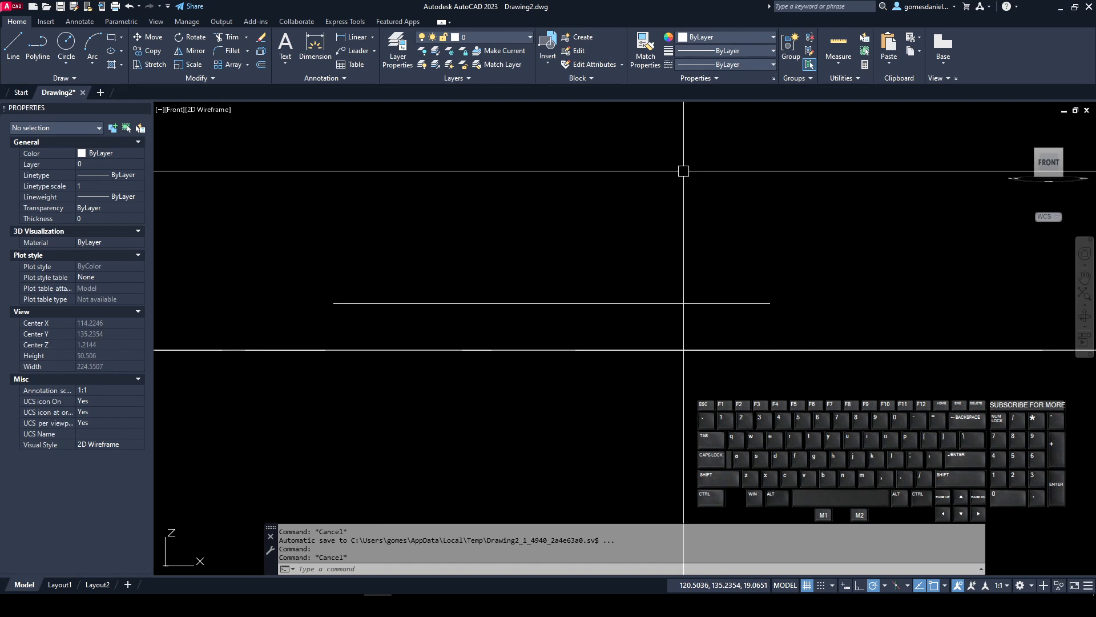
Measure with DIST from the raised square's endpoint down to the base plane of the other rectangles.
{"action": "type", "text": "DI"}
{"action": "key", "text": "Return"}
{"action": "left_click", "coordinate": [334, 303]}
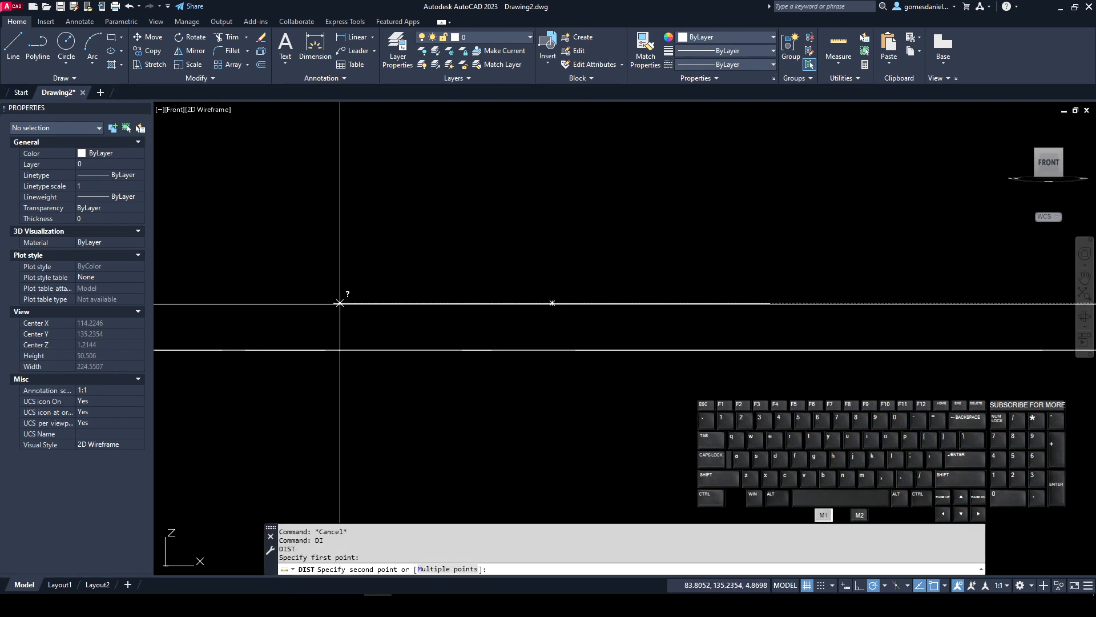
{"action": "left_click", "coordinate": [331, 351]}
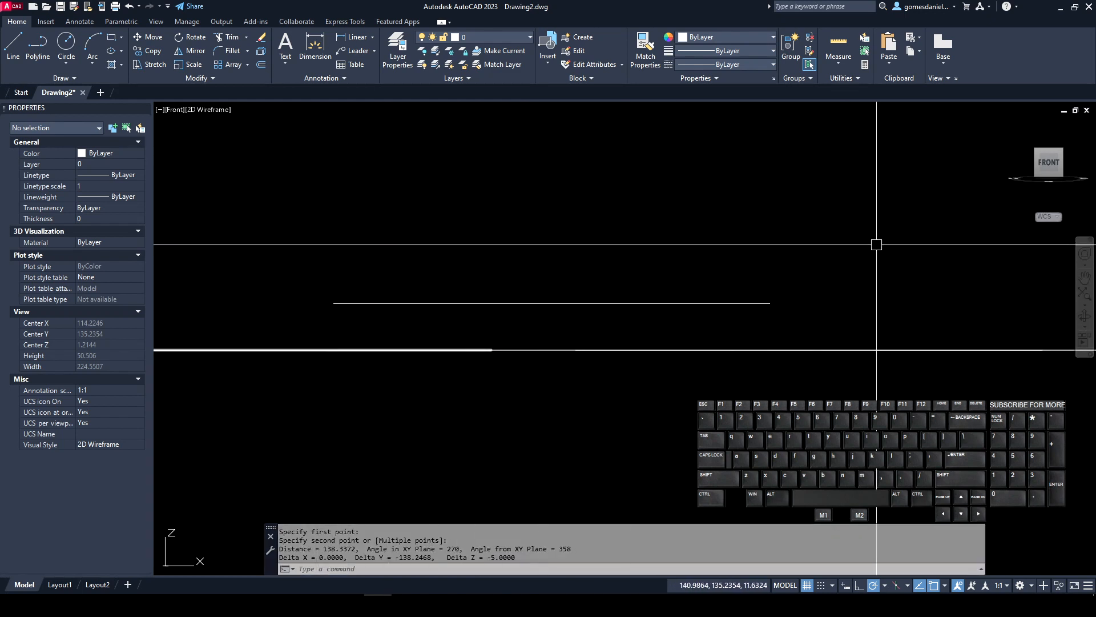
{"action": "scroll", "coordinate": [797, 296], "scroll_direction": "down", "scroll_amount": 3}
{"action": "scroll", "coordinate": [541, 291], "scroll_direction": "up", "scroll_amount": 2}
{"action": "scroll", "coordinate": [757, 283], "scroll_direction": "down", "scroll_amount": 2}
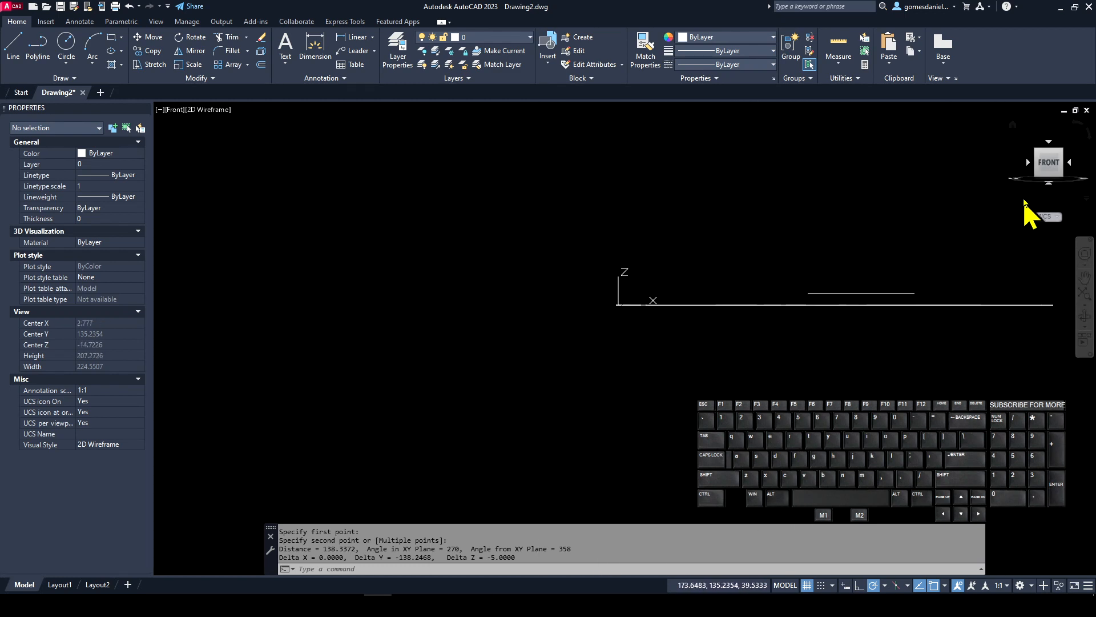
Return to the top view and check how the raised square sits among the other rectangles.
{"action": "left_click", "coordinate": [1049, 143]}
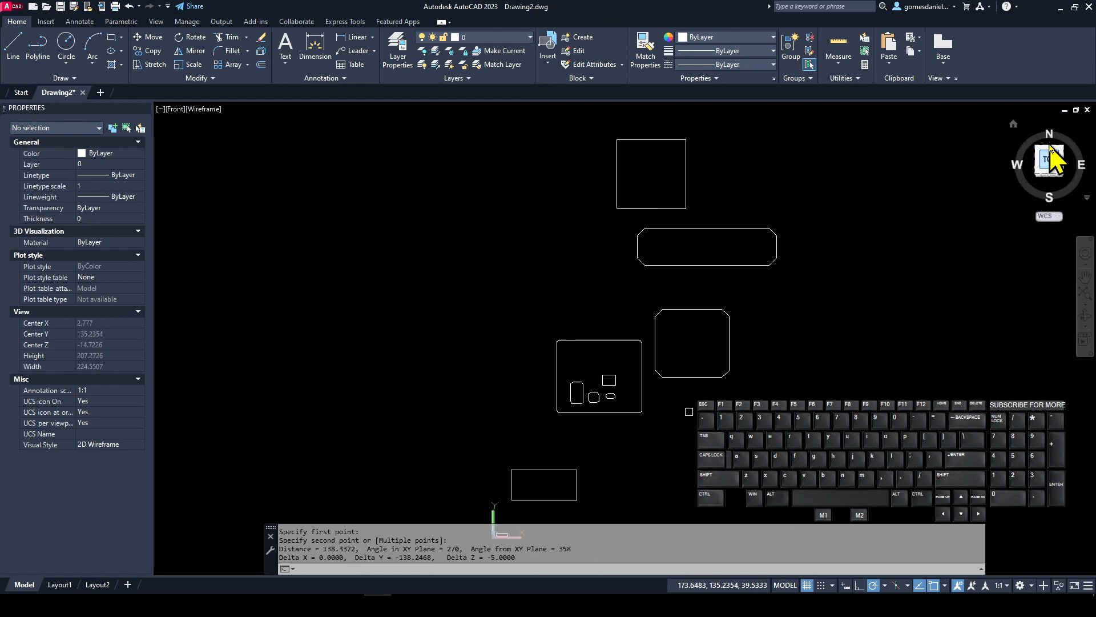
{"action": "scroll", "coordinate": [594, 252], "scroll_direction": "up", "scroll_amount": 1}
{"action": "scroll", "coordinate": [549, 276], "scroll_direction": "down", "scroll_amount": 4}
{"action": "middle_click_drag", "start_coordinate": [550, 276], "coordinate": [517, 286]}
{"action": "scroll", "coordinate": [516, 286], "scroll_direction": "up", "scroll_amount": 2}
{"action": "left_click", "coordinate": [665, 252]}
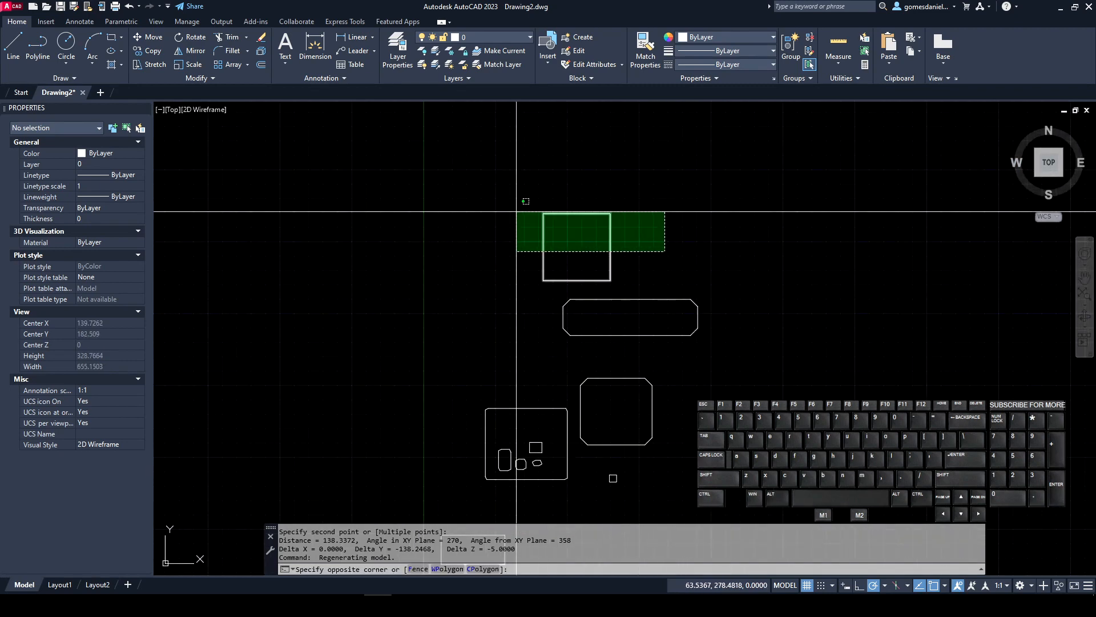
{"action": "key", "text": "Escape"}
{"action": "key", "text": "Escape"}
{"action": "key", "text": "Escape"}
{"action": "key", "text": "Escape"}
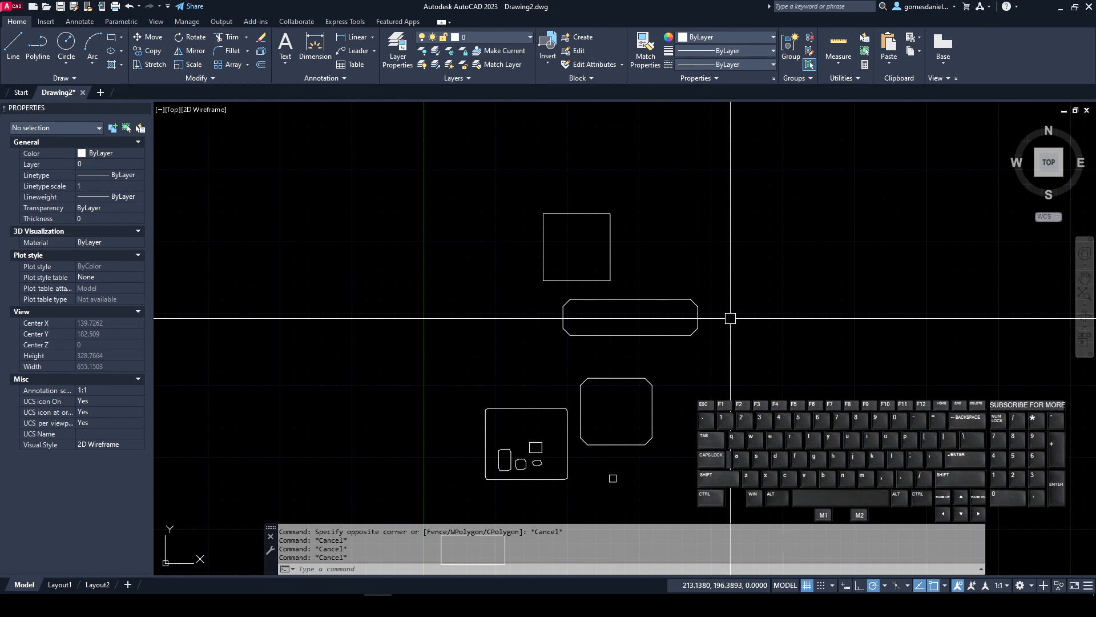
At the retained elevation of 5, draw a small square beside the raised square and a rectangle about 30 by 17 units above it.
{"action": "type", "text": "rec"}
{"action": "key", "text": "Return"}
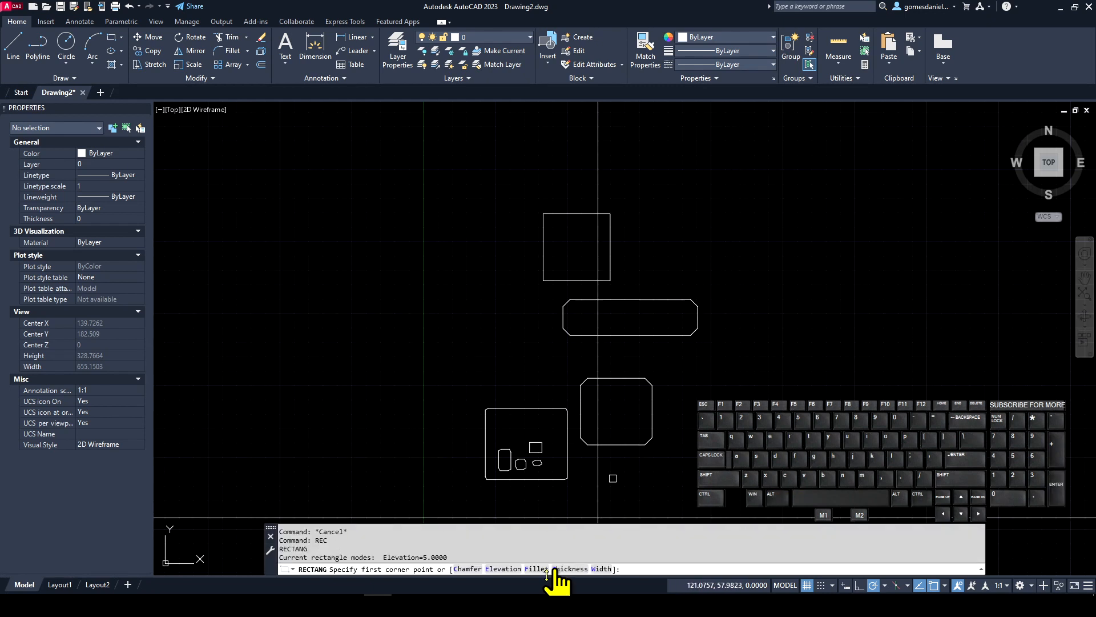
{"action": "left_click", "coordinate": [720, 243]}
{"action": "left_click", "coordinate": [751, 274]}
{"action": "key", "text": "Return"}
{"action": "left_click", "coordinate": [610, 148]}
{"action": "left_click", "coordinate": [654, 174]}
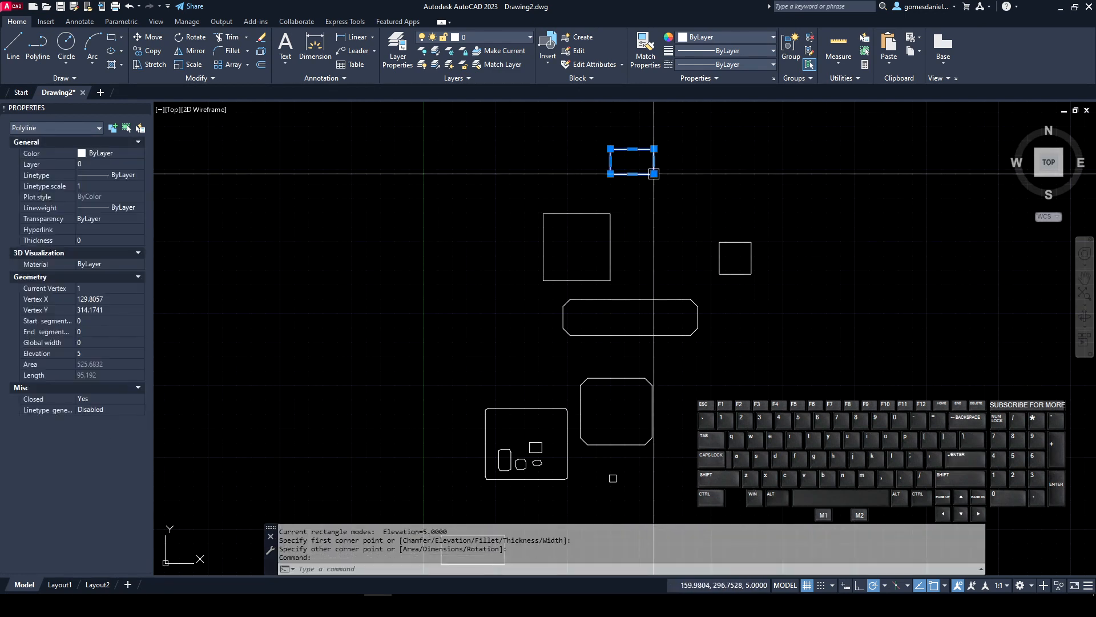
Check the topmost rectangle's elevation in its properties and clear the selection.
{"action": "mouse_move", "coordinate": [655, 174]}
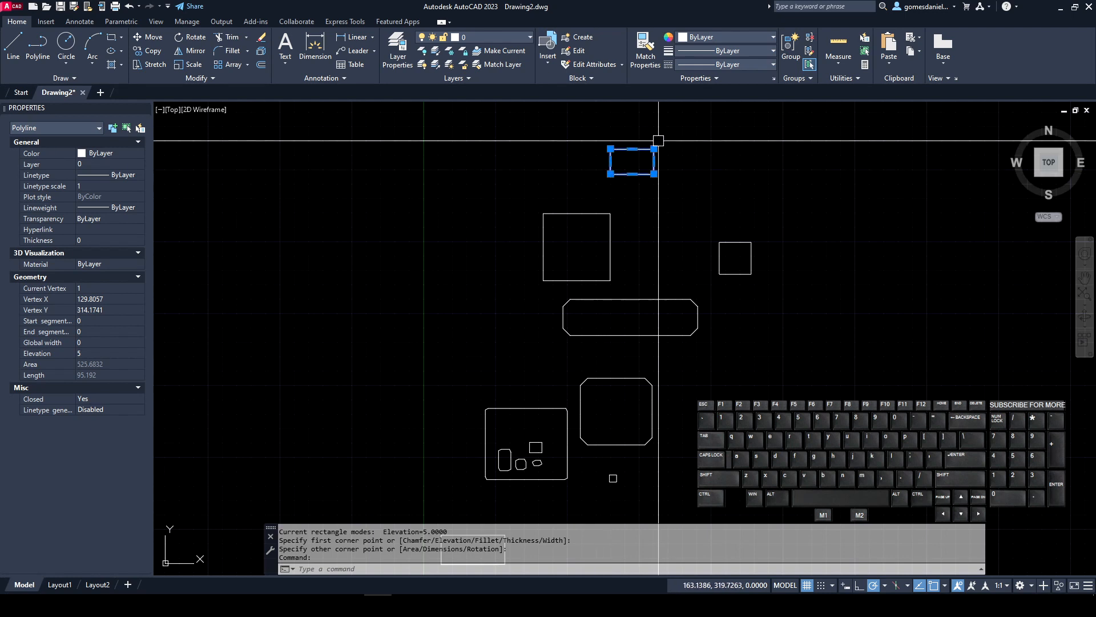
{"action": "key", "text": "Escape"}
{"action": "key", "text": "Escape"}
{"action": "key", "text": "Escape"}
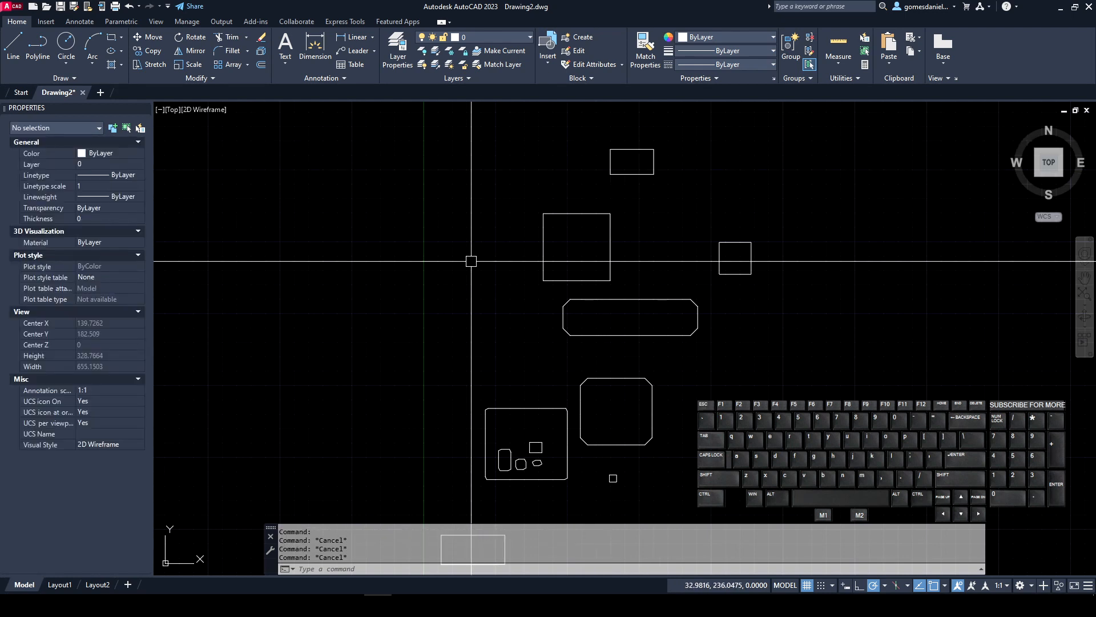
Set the rectangle elevation to -5 and draw a rectangle over the opposite corners of the large raised square.
{"action": "type", "text": "rec"}
{"action": "key", "text": "Return"}
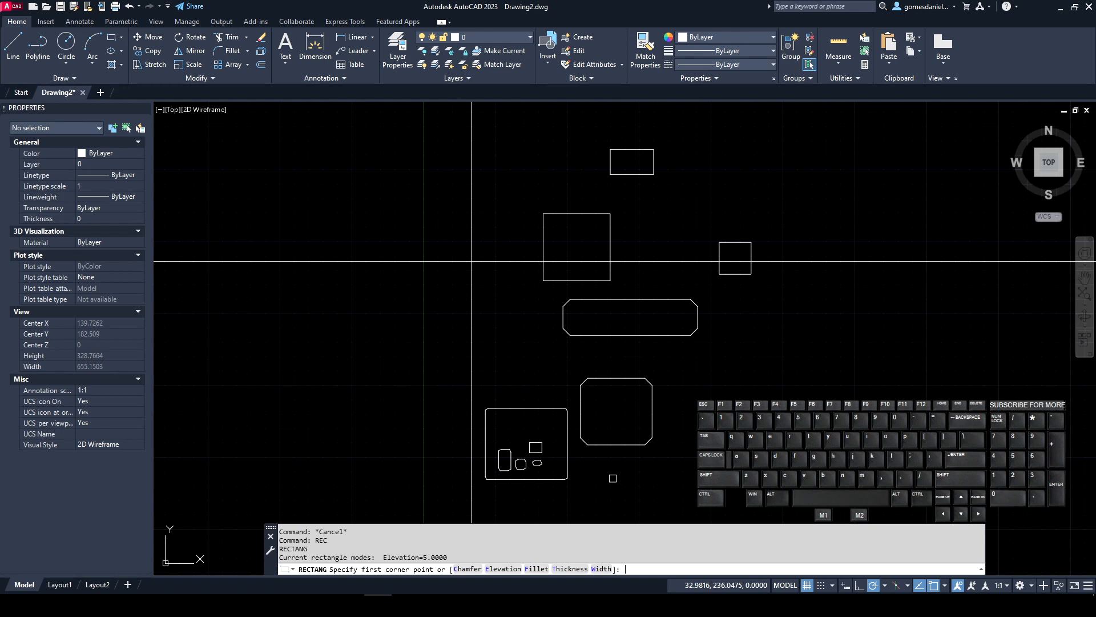
{"action": "type", "text": "e"}
{"action": "key", "text": "Return"}
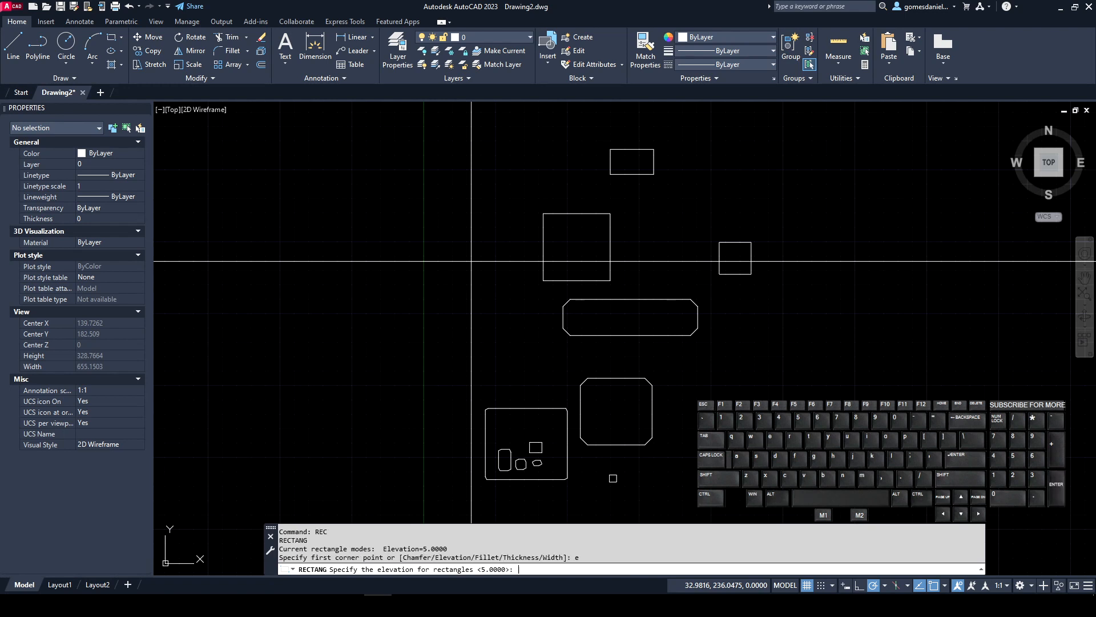
{"action": "key", "text": "Return"}
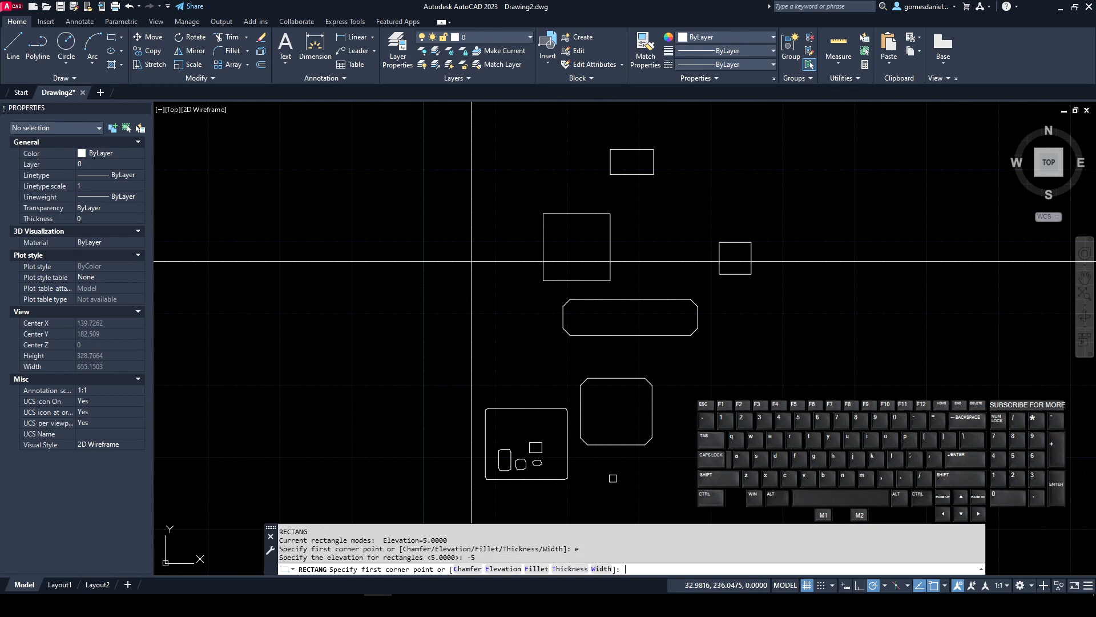
{"action": "left_click", "coordinate": [543, 213]}
{"action": "left_click", "coordinate": [611, 280]}
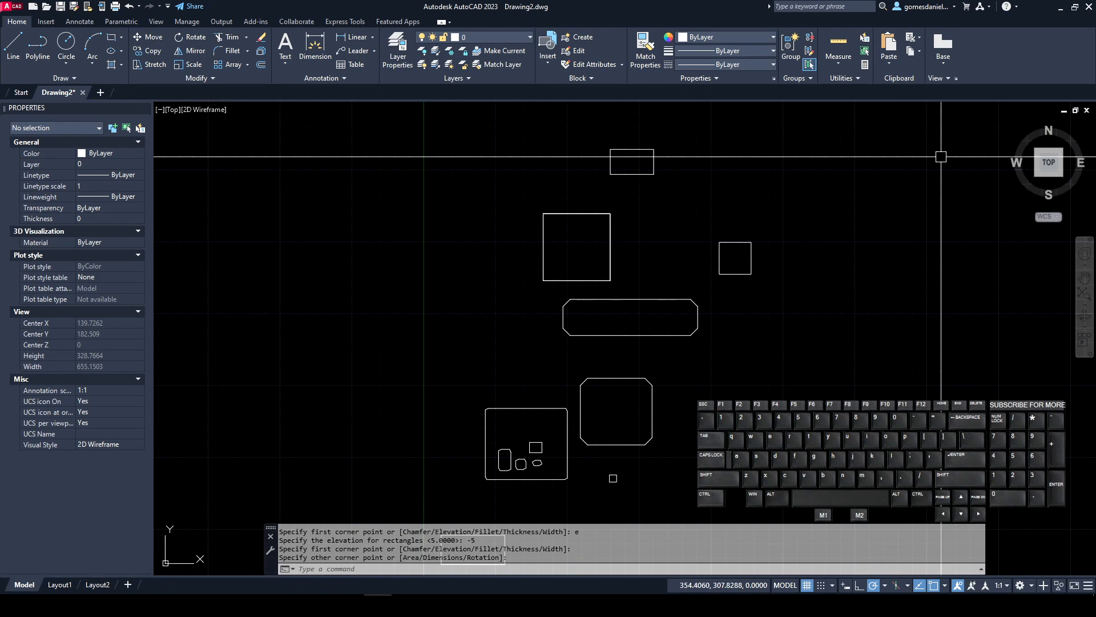
Switch to the front view and inspect the elevation of the lowered rectangle beneath the base plane.
{"action": "left_click", "coordinate": [1051, 185]}
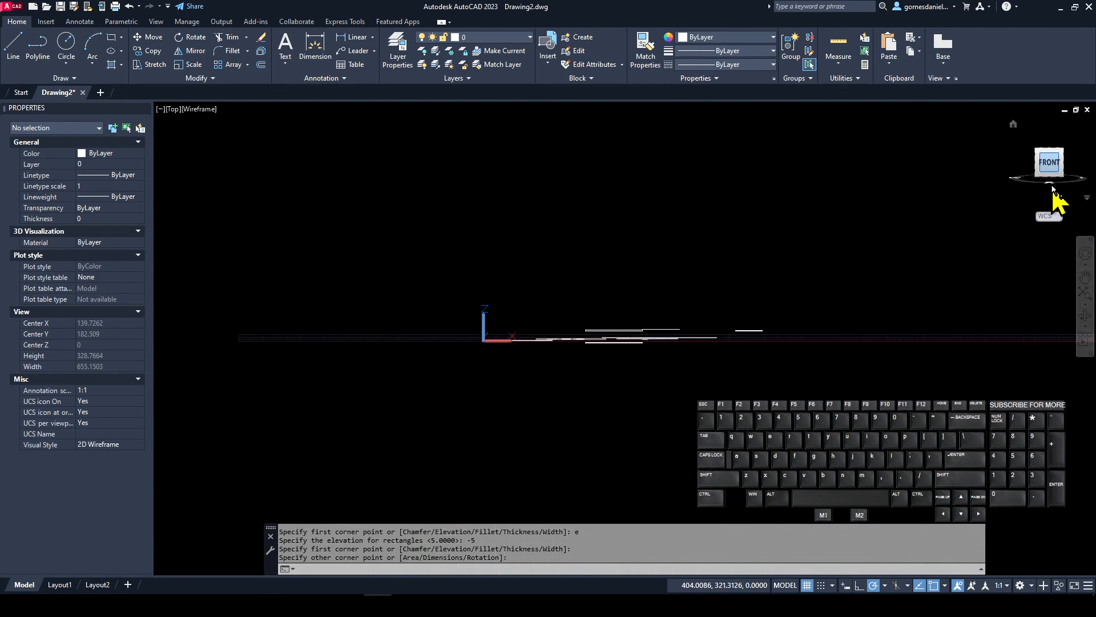
{"action": "scroll", "coordinate": [582, 343], "scroll_direction": "up", "scroll_amount": 6}
{"action": "scroll", "coordinate": [735, 341], "scroll_direction": "up", "scroll_amount": 2}
{"action": "middle_click_drag", "start_coordinate": [735, 341], "coordinate": [593, 380]}
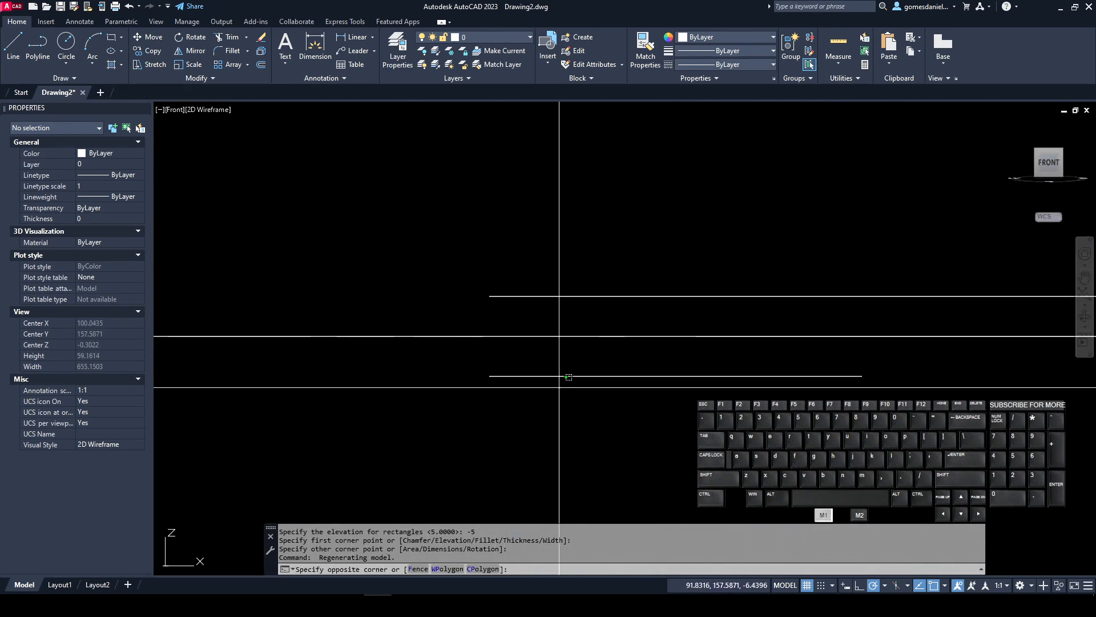
{"action": "left_click", "coordinate": [541, 371]}
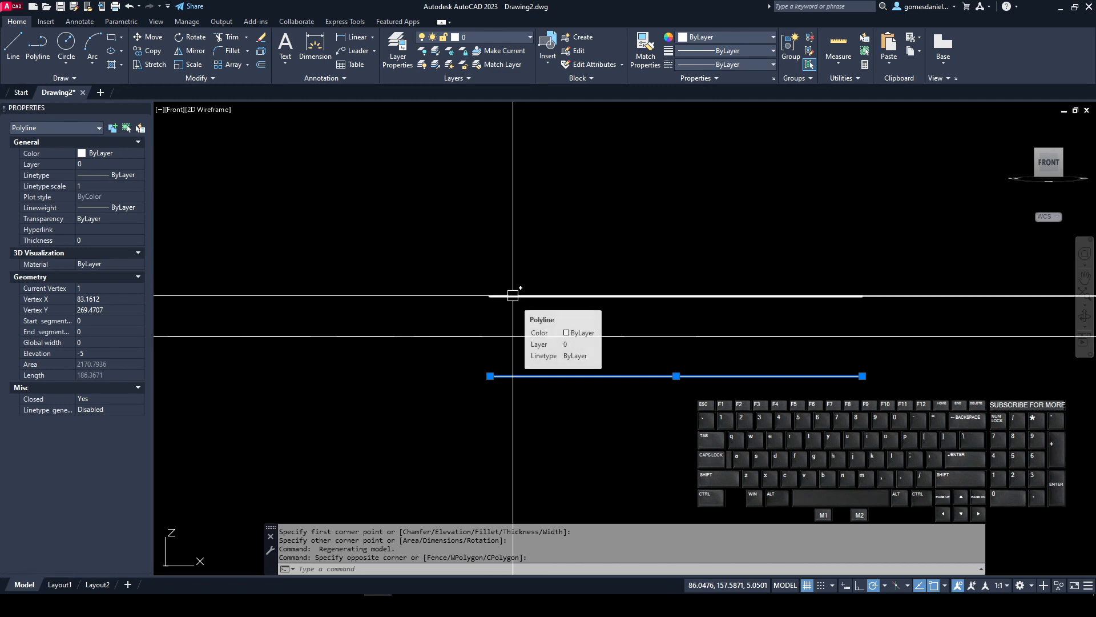
{"action": "scroll", "coordinate": [493, 314], "scroll_direction": "down", "scroll_amount": 3}
{"action": "key", "text": "Escape"}
{"action": "left_click", "coordinate": [503, 352]}
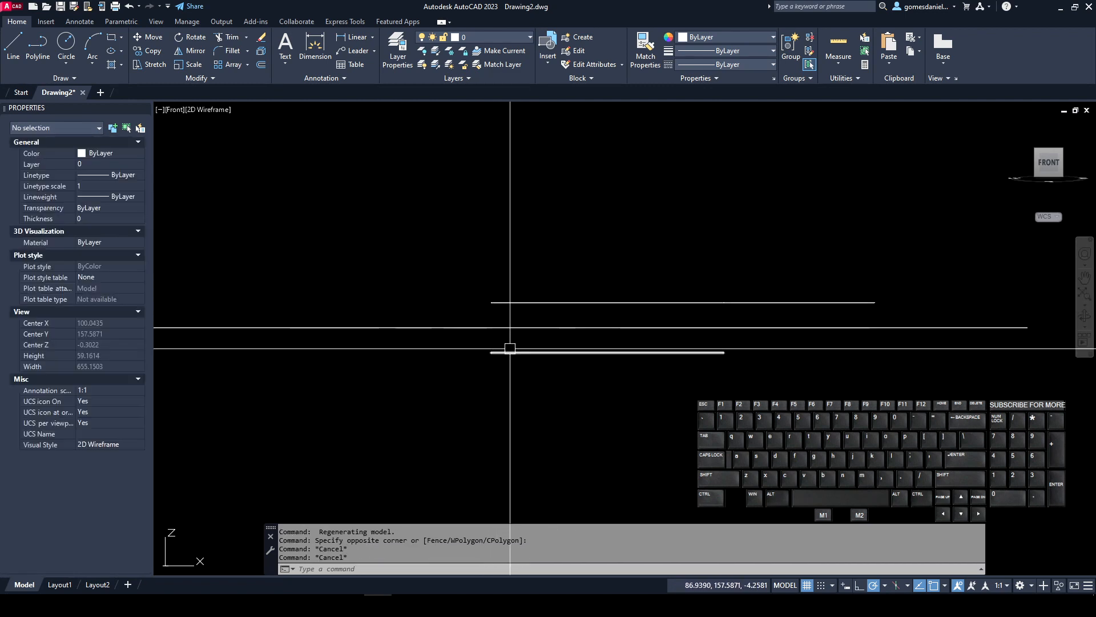
{"action": "mouse_move", "coordinate": [491, 352]}
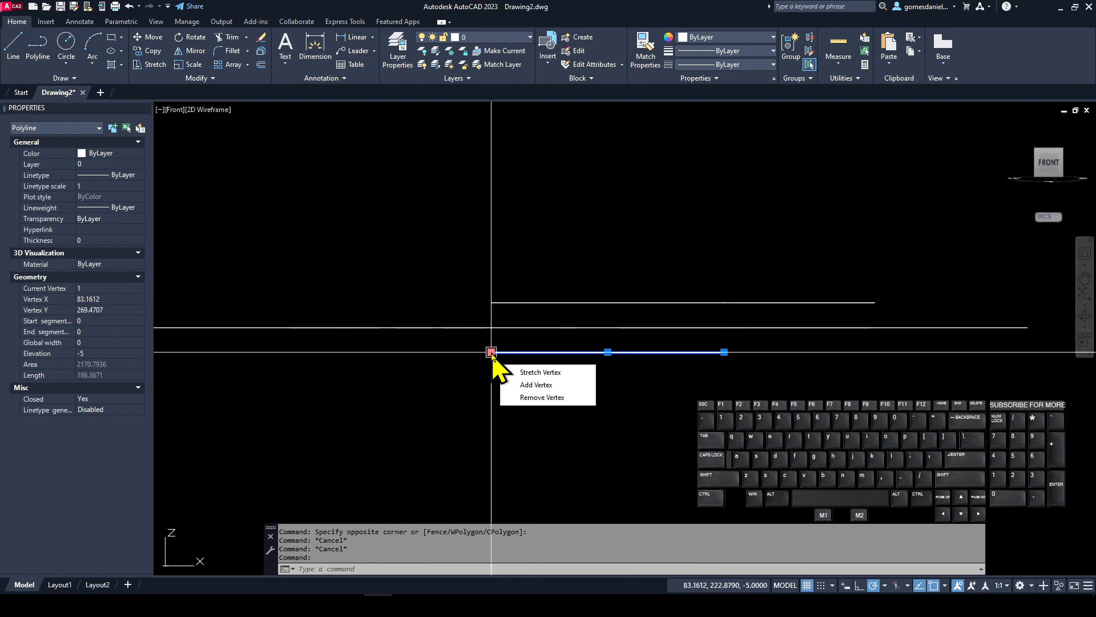
{"action": "key", "text": "Escape"}
{"action": "key", "text": "Escape"}
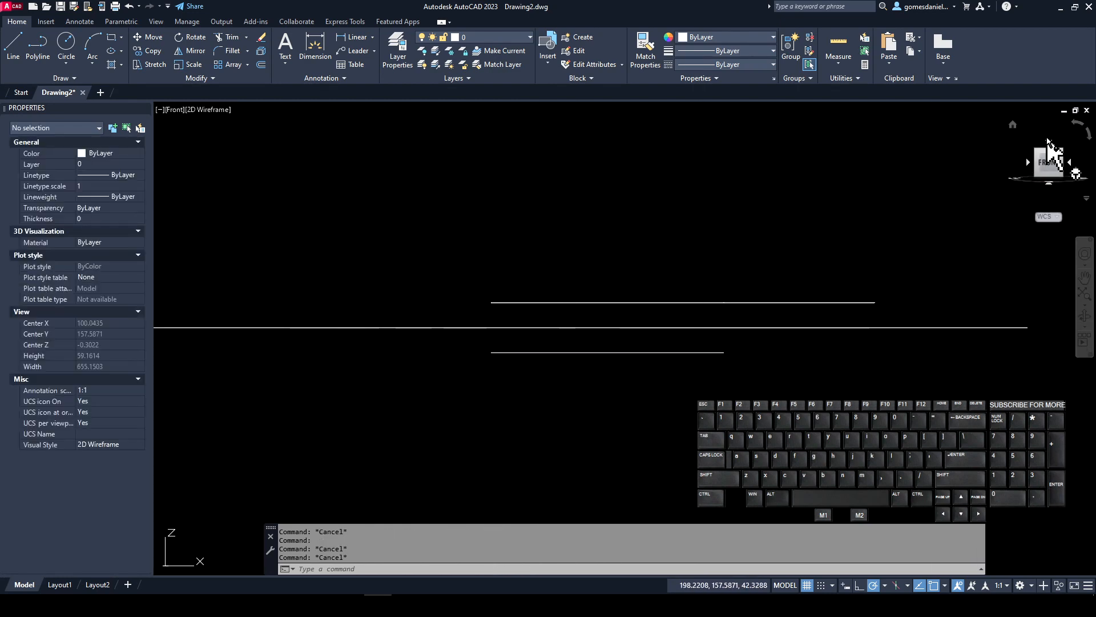
Return to the top view, start a new rectangle and set its elevation to 0.
{"action": "left_click", "coordinate": [1048, 142]}
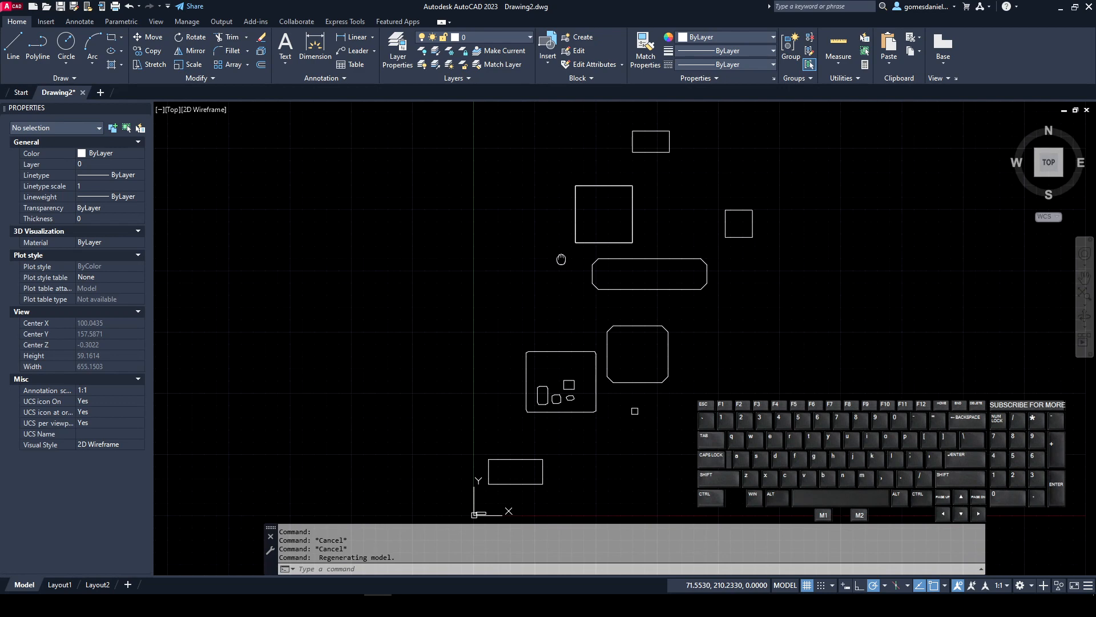
{"action": "type", "text": "rec"}
{"action": "key", "text": "Return"}
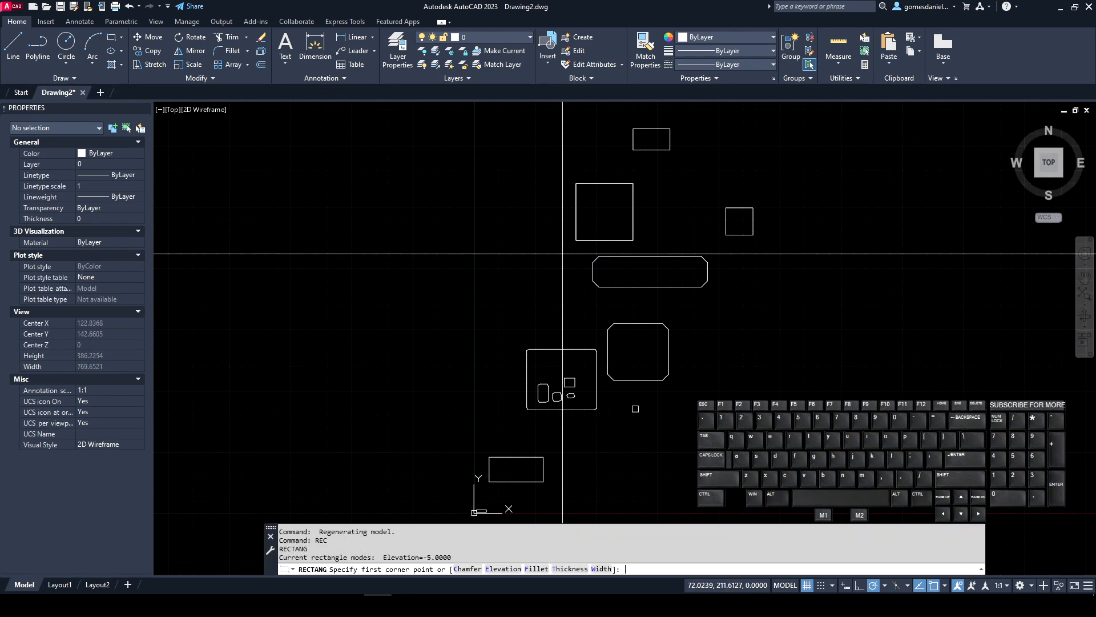
{"action": "type", "text": "e"}
{"action": "key", "text": "Return"}
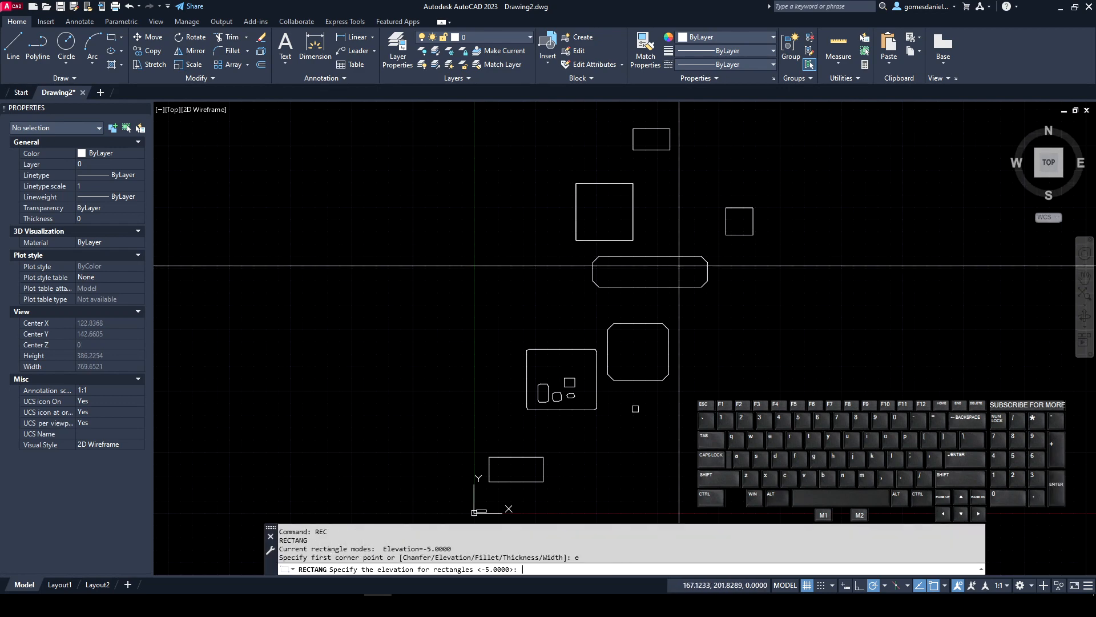
{"action": "type", "text": "0"}
{"action": "key", "text": "Return"}
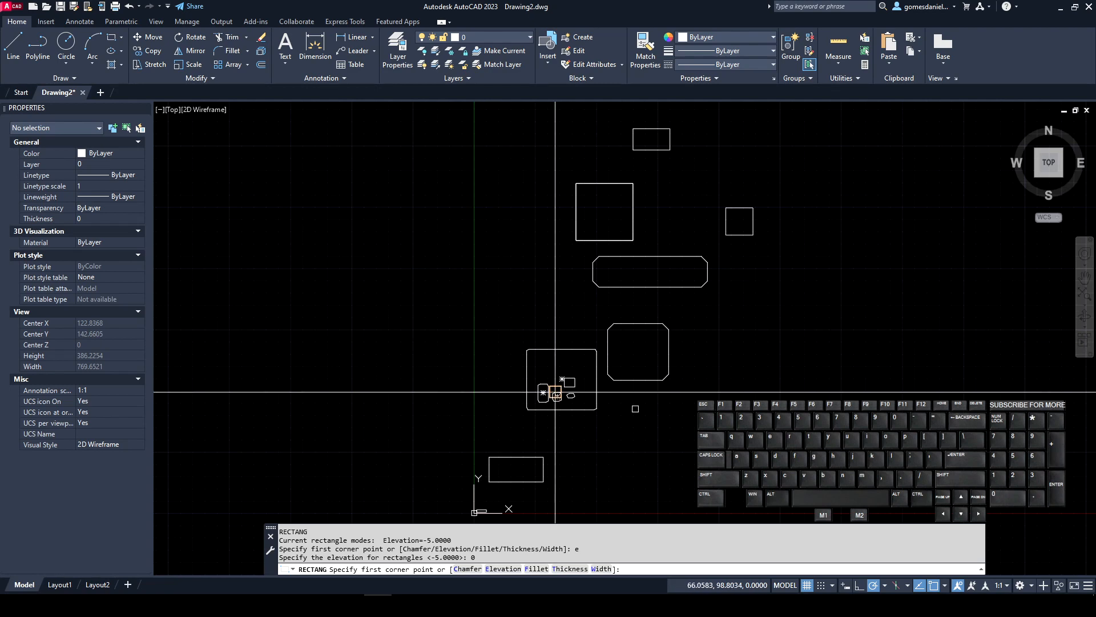
{"action": "middle_click_drag", "start_coordinate": [713, 365], "coordinate": [689, 350]}
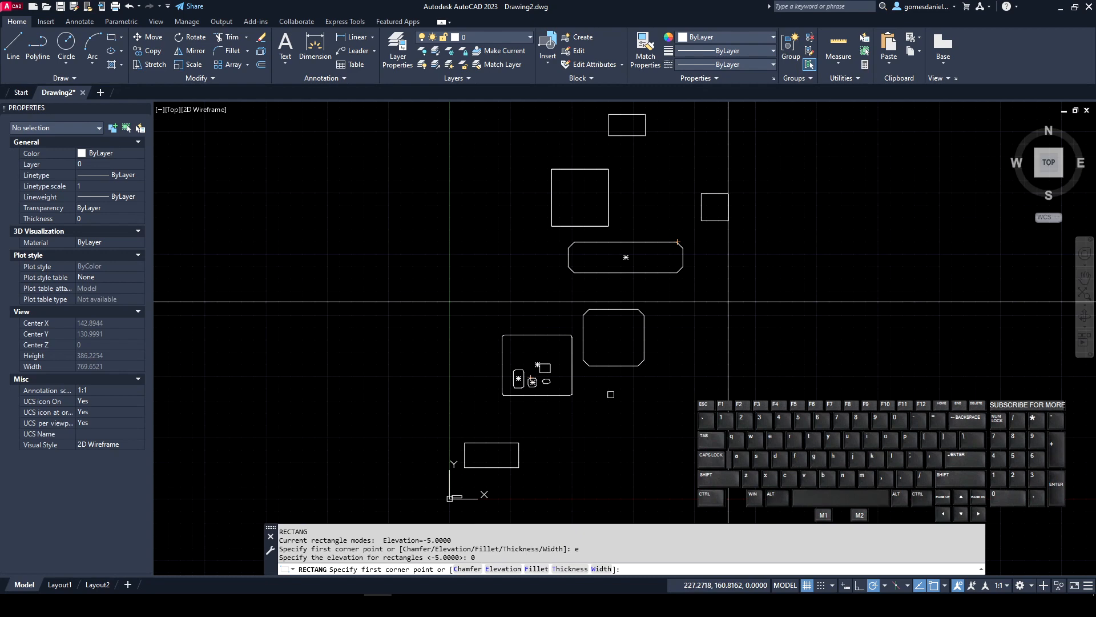
Draw a horizontal rectangle with a corner fillet radius of 5 in the empty area beside the large chamfered square.
{"action": "key", "text": "Escape"}
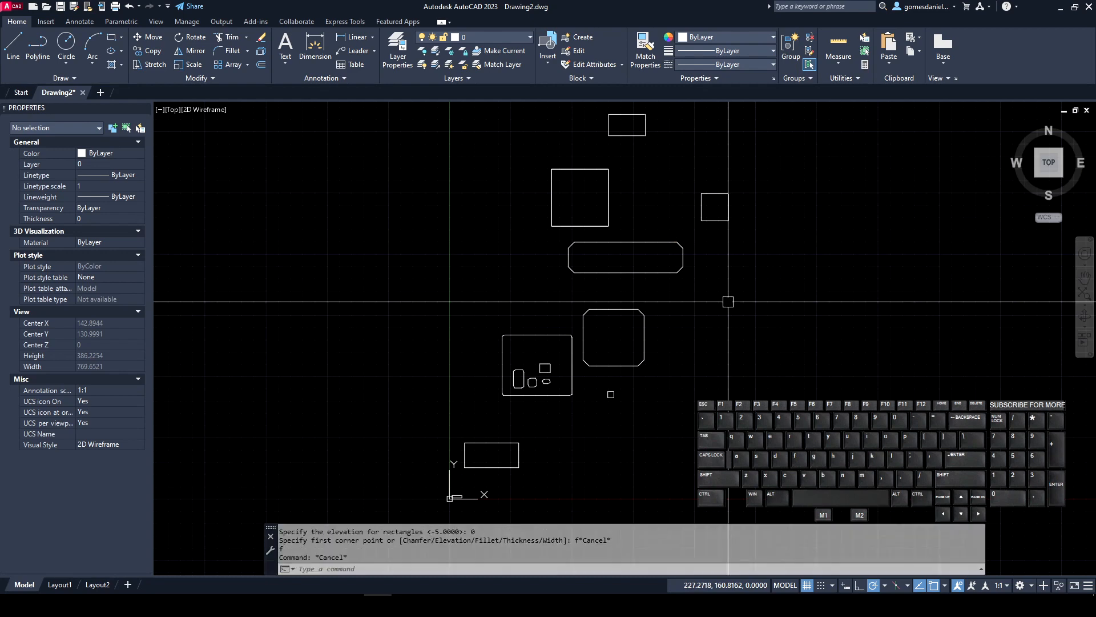
{"action": "type", "text": "REC"}
{"action": "key", "text": "Return"}
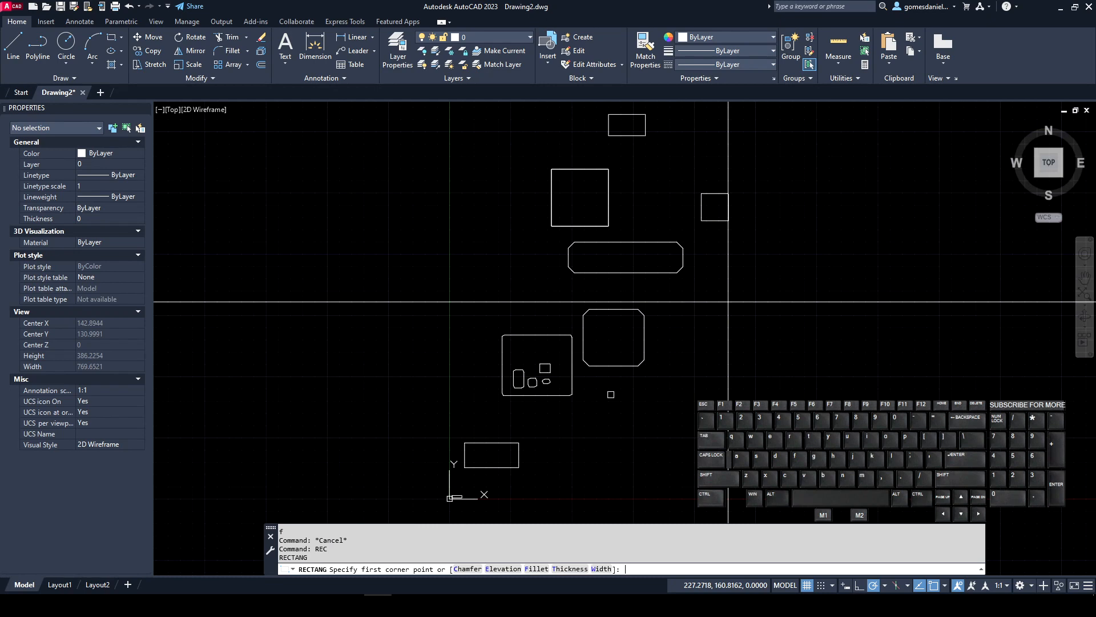
{"action": "key", "text": "Return"}
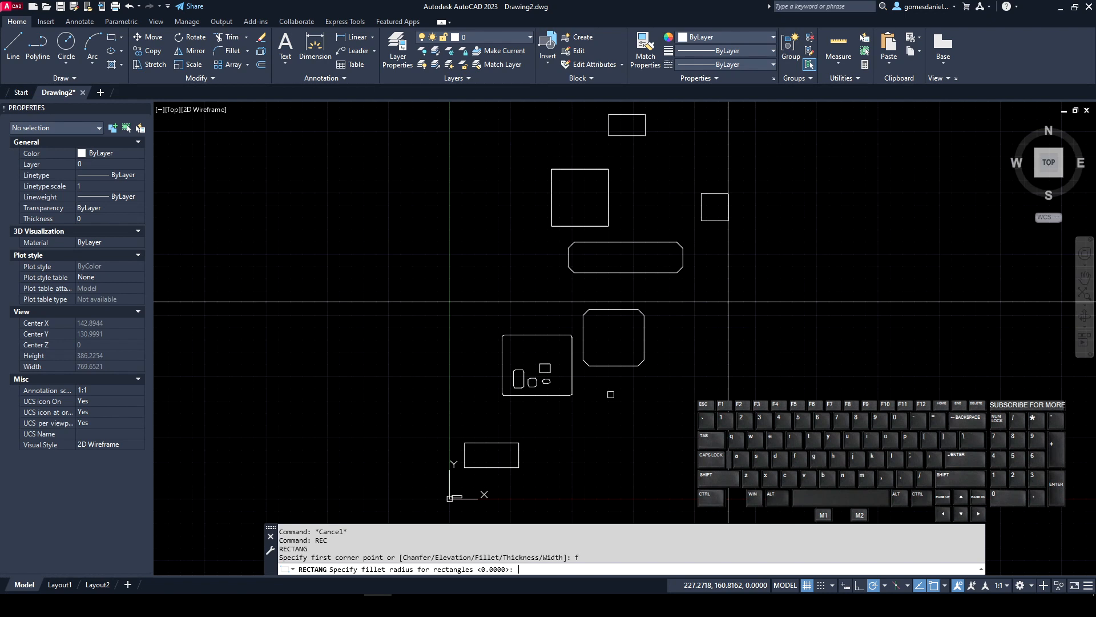
{"action": "key", "text": "Return"}
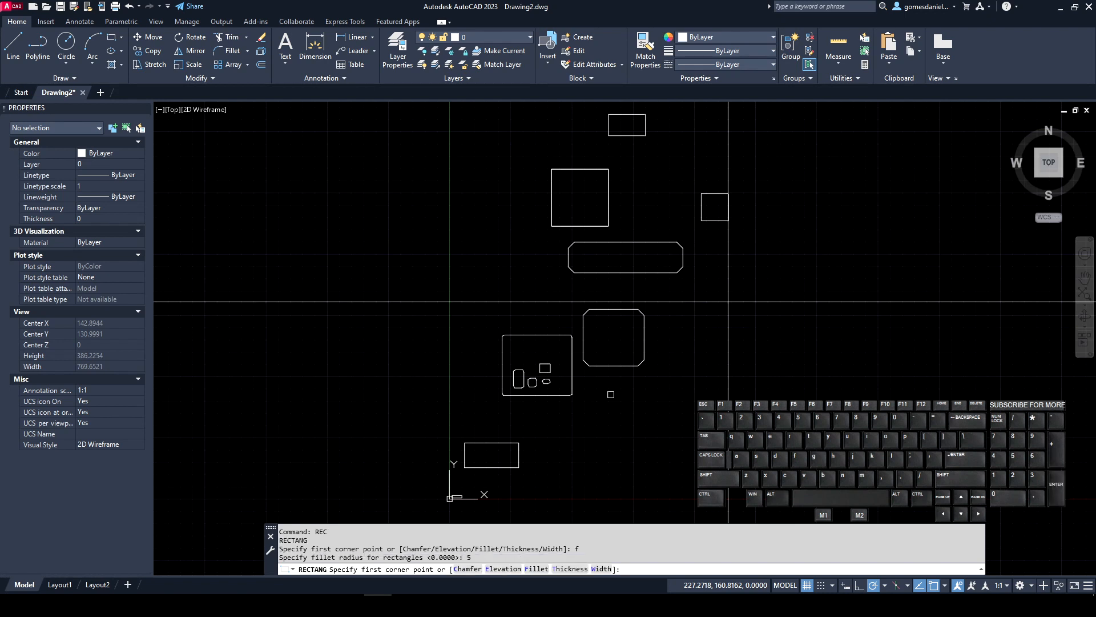
{"action": "left_click", "coordinate": [711, 330]}
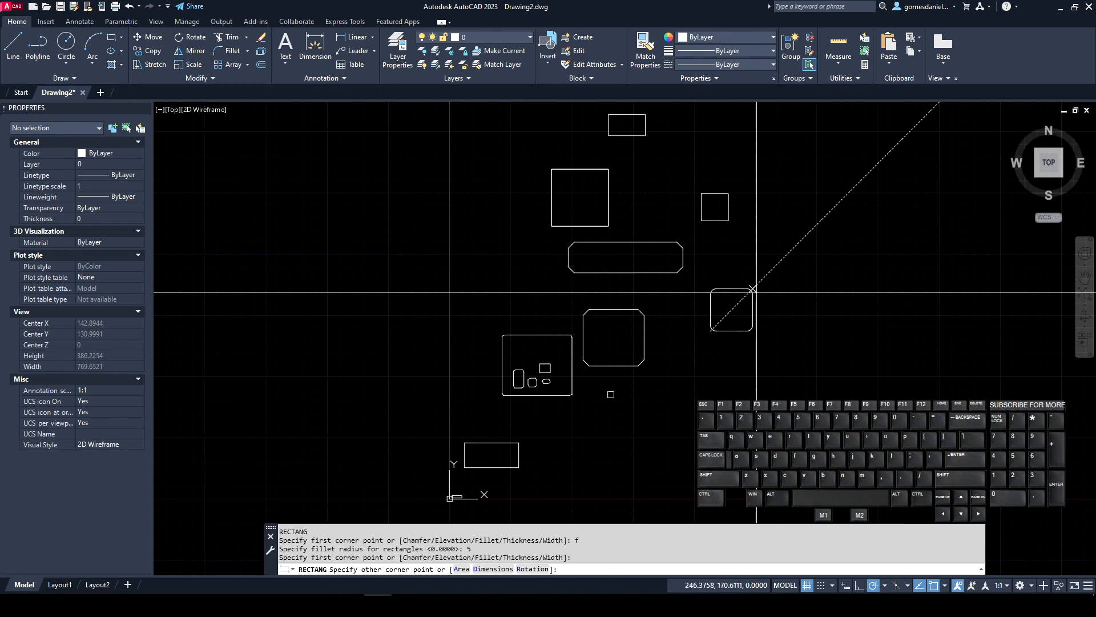
{"action": "left_click", "coordinate": [811, 305]}
Measure the filleted rectangle's lower-left corner radius vertically and horizontally from the arc centre.
{"action": "scroll", "coordinate": [813, 309], "scroll_direction": "up", "scroll_amount": 8}
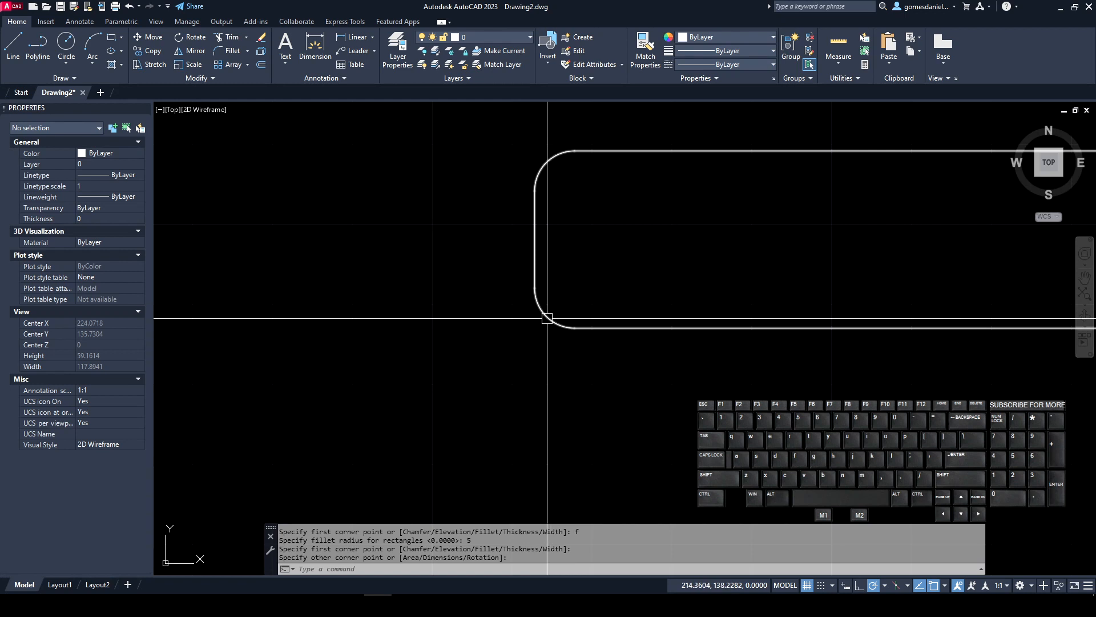
{"action": "type", "text": "di"}
{"action": "key", "text": "Return"}
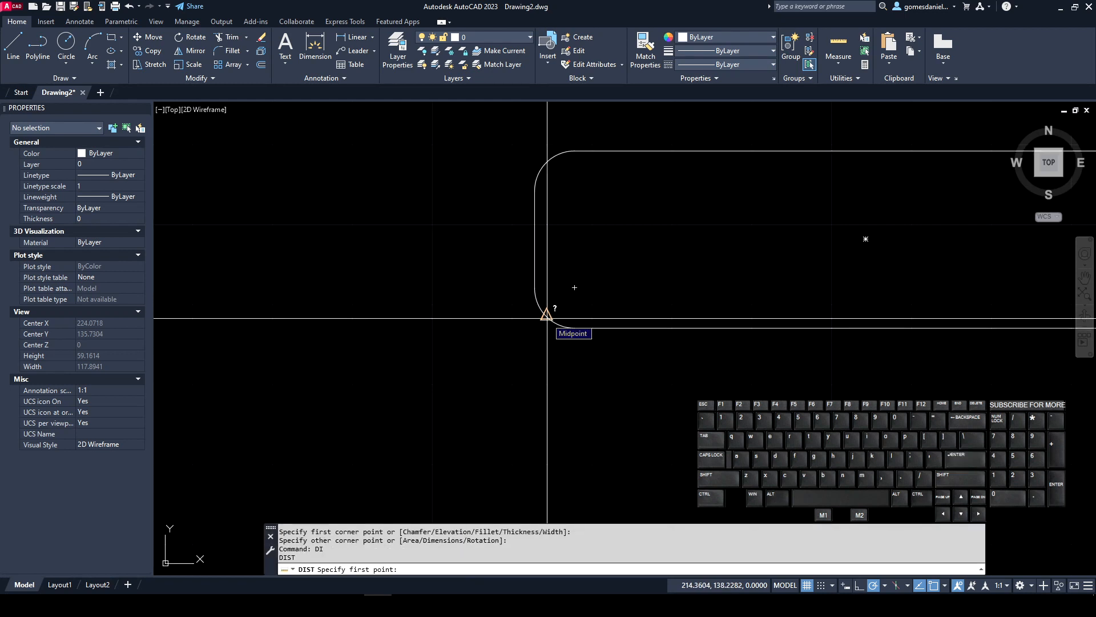
{"action": "left_click", "coordinate": [577, 310]}
{"action": "left_click", "coordinate": [577, 325]}
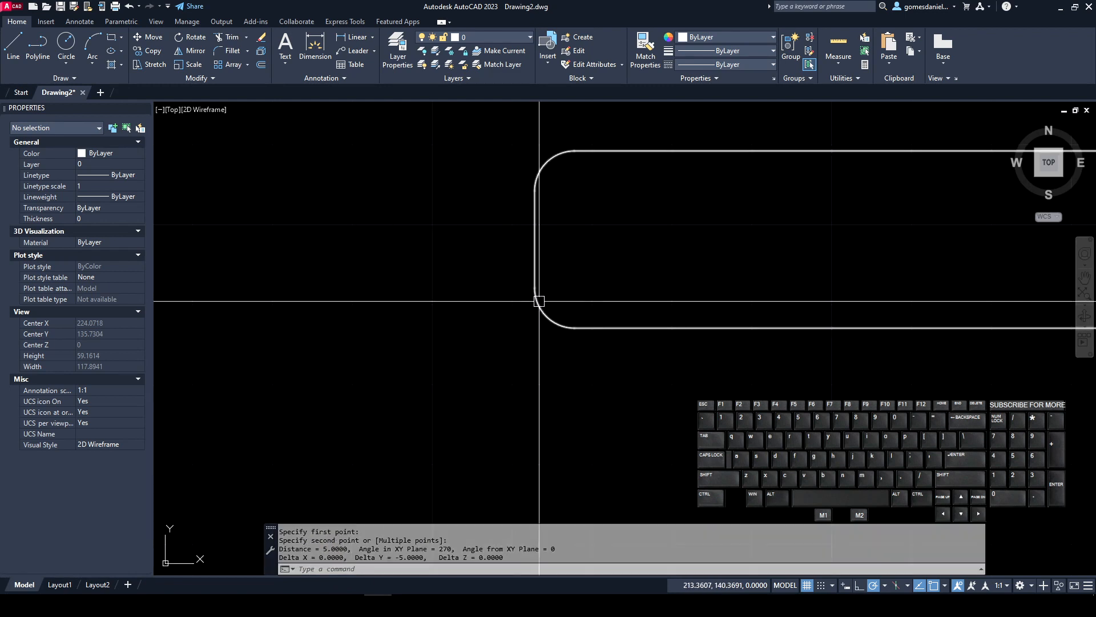
{"action": "key", "text": "Return"}
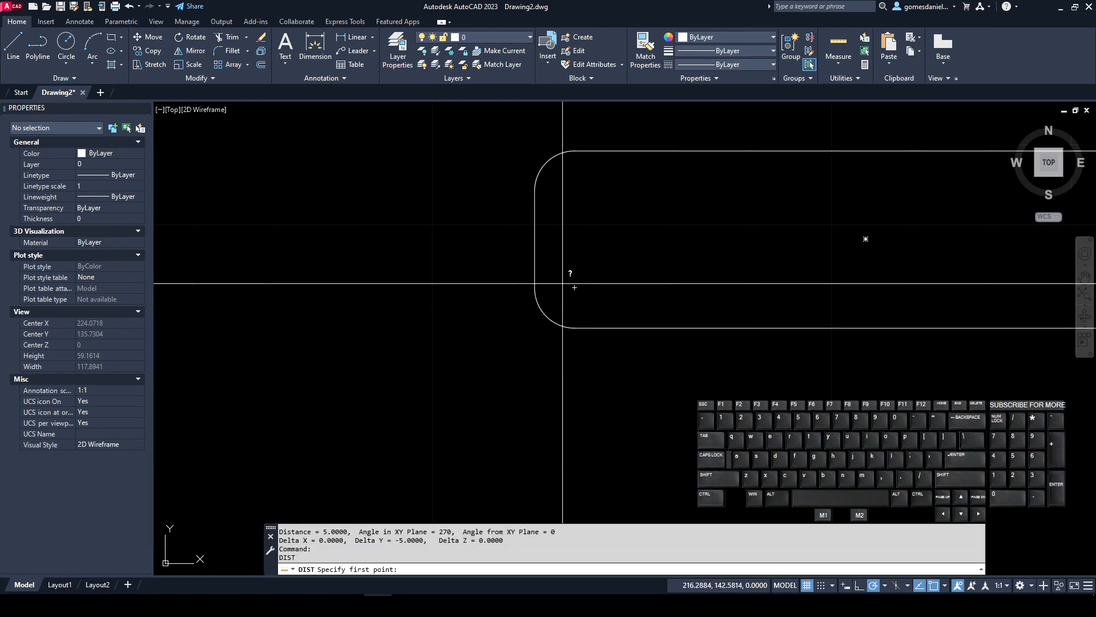
{"action": "left_click", "coordinate": [574, 287]}
{"action": "left_click", "coordinate": [535, 290]}
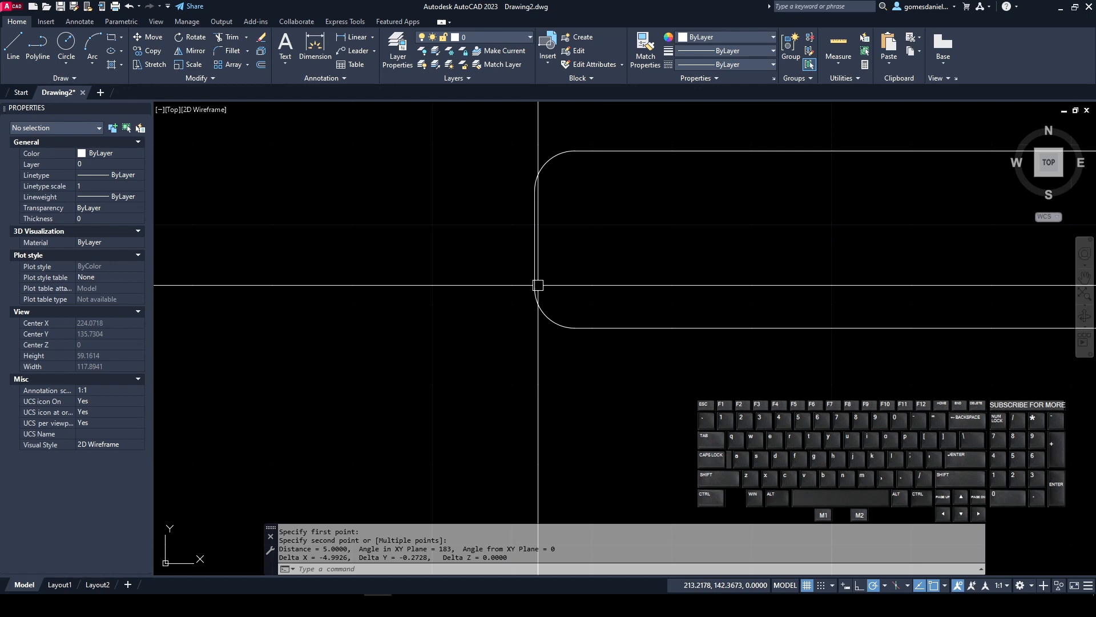
Reset the rectangle fillet radius to 0 and draw a rectangle with a diagonal of about 64 at 30° below the filleted one.
{"action": "scroll", "coordinate": [580, 284], "scroll_direction": "down", "scroll_amount": 6}
{"action": "middle_click_drag", "start_coordinate": [409, 397], "coordinate": [466, 534]}
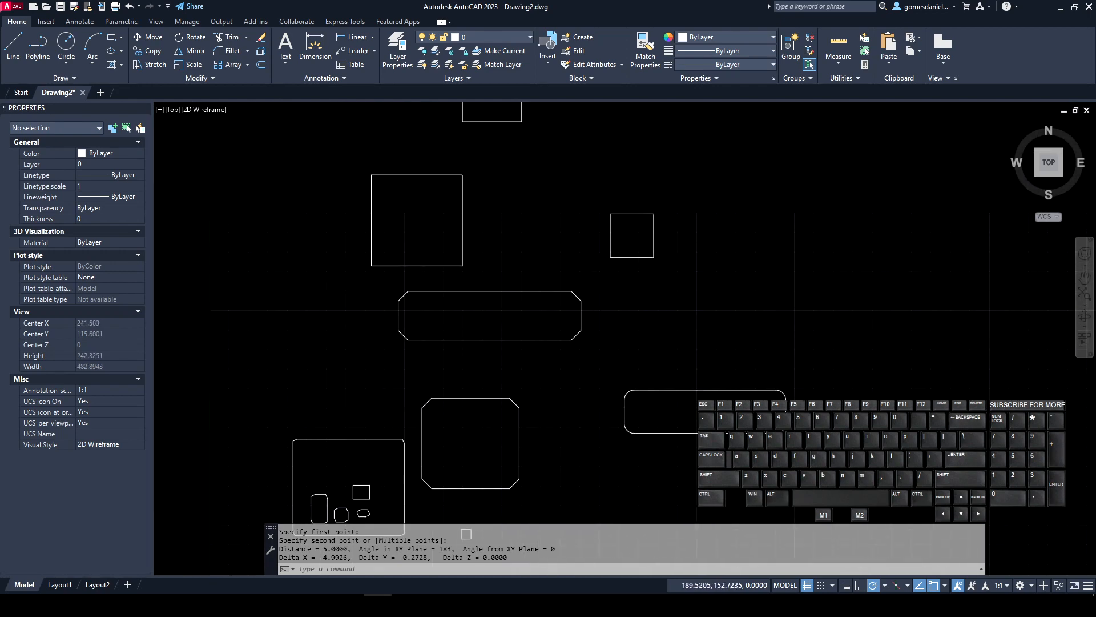
{"action": "scroll", "coordinate": [565, 400], "scroll_direction": "down", "scroll_amount": 5}
{"action": "middle_click_drag", "start_coordinate": [567, 431], "coordinate": [573, 325]}
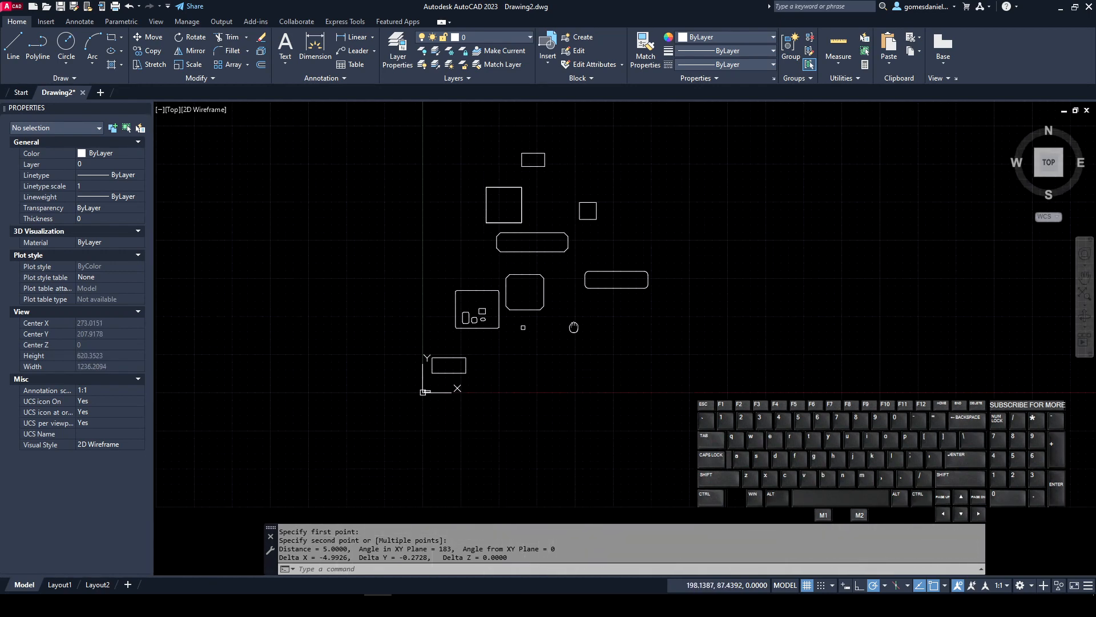
{"action": "scroll", "coordinate": [571, 312], "scroll_direction": "up", "scroll_amount": 5}
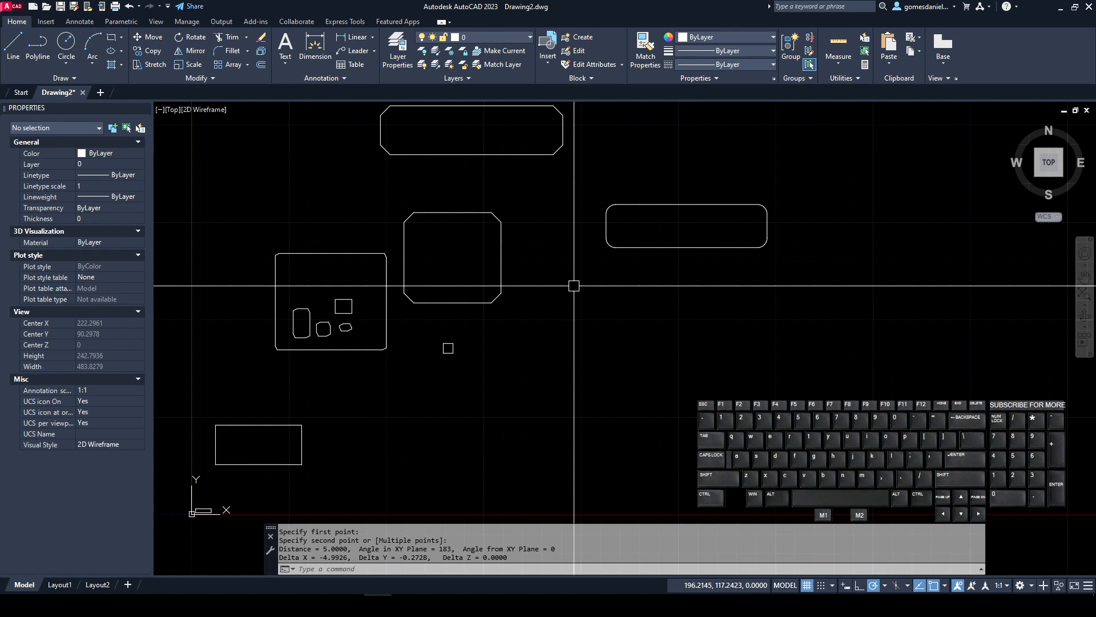
{"action": "type", "text": "rec"}
{"action": "key", "text": "Return"}
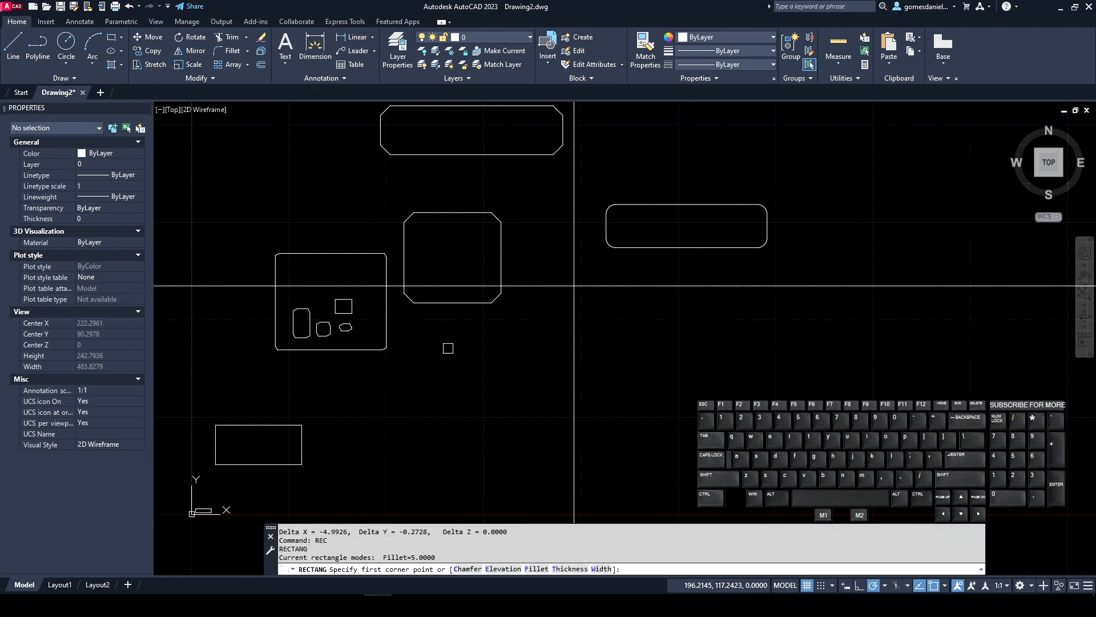
{"action": "type", "text": "f"}
{"action": "key", "text": "Return"}
{"action": "type", "text": "0"}
{"action": "key", "text": "Return"}
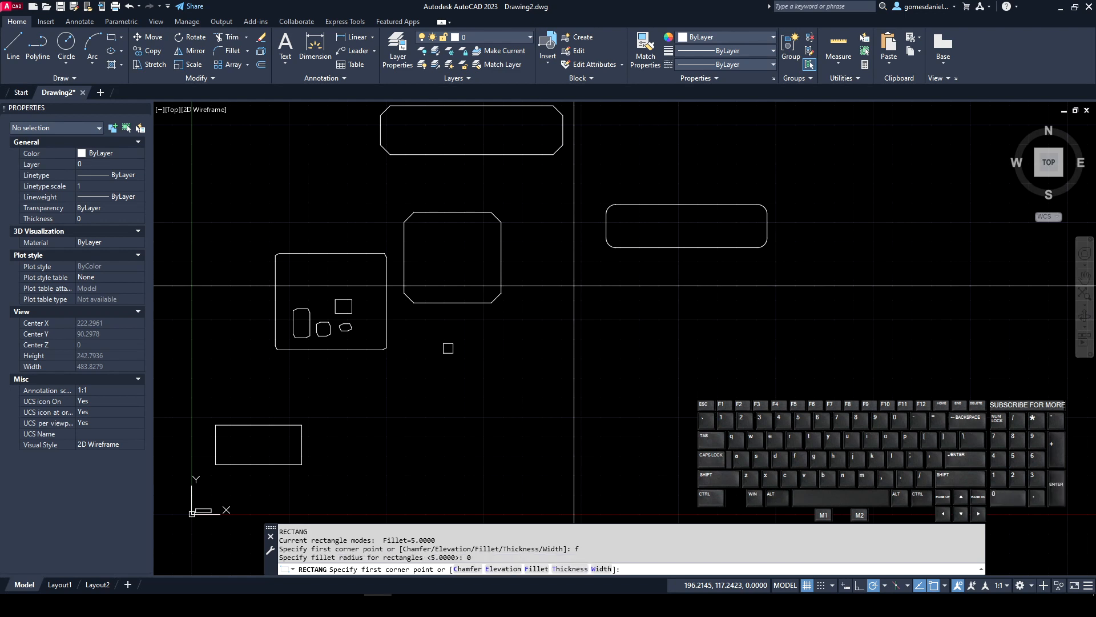
{"action": "left_click", "coordinate": [581, 407]}
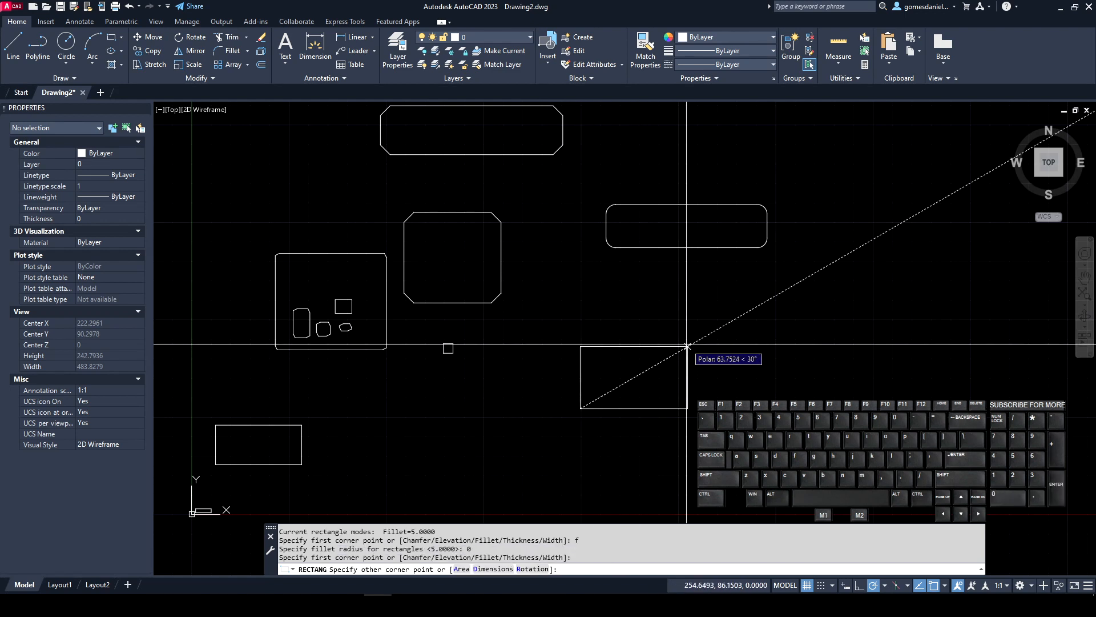
{"action": "left_click", "coordinate": [688, 347]}
{"action": "key", "text": "Escape"}
{"action": "key", "text": "Escape"}
{"action": "key", "text": "Escape"}
Try to fillet the new rectangle's lower-left corner with the Fillet tool without setting its radius option.
{"action": "left_click", "coordinate": [228, 53]}
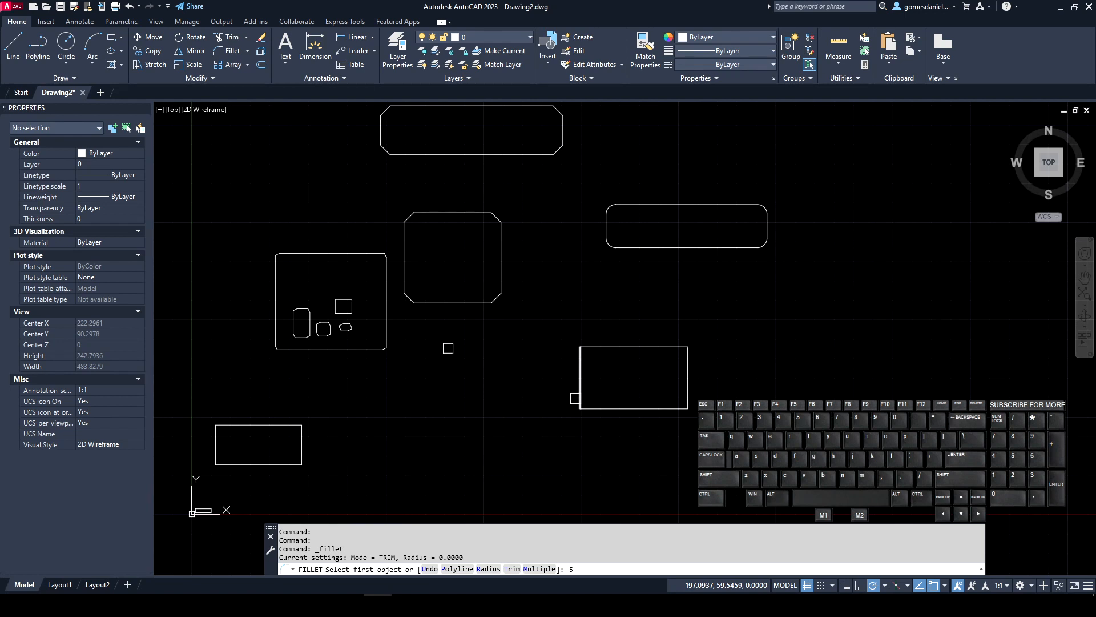
{"action": "left_click", "coordinate": [575, 397]}
{"action": "scroll", "coordinate": [684, 455], "scroll_direction": "up", "scroll_amount": 2}
{"action": "left_click", "coordinate": [481, 348]}
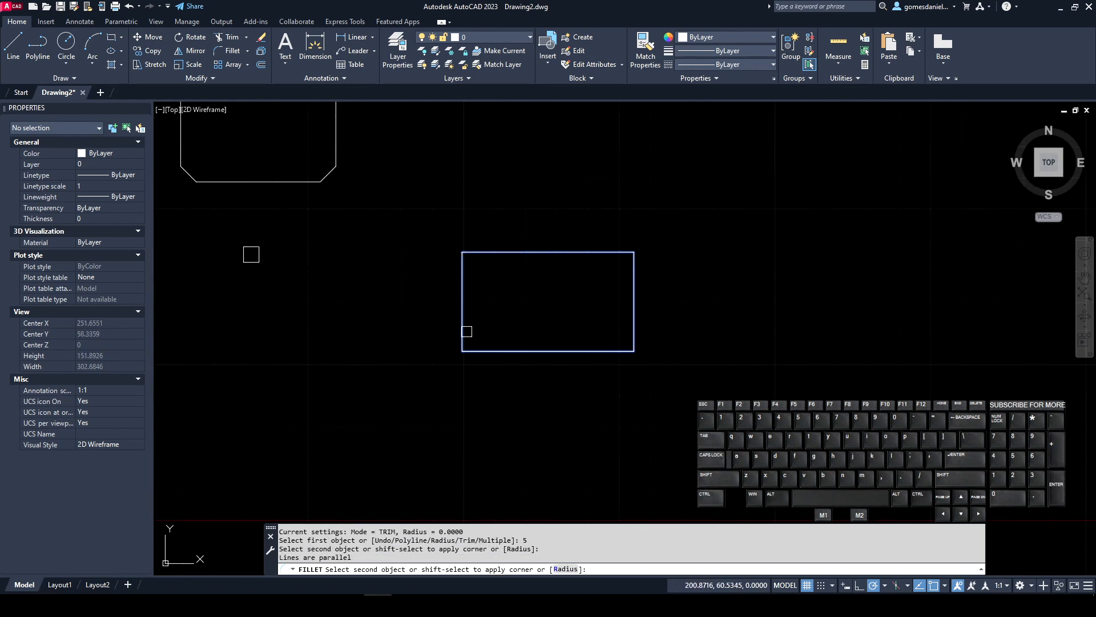
{"action": "left_click", "coordinate": [467, 331]}
Fillet the new rectangle's lower-left corner with a radius of 5.
{"action": "key", "text": "space"}
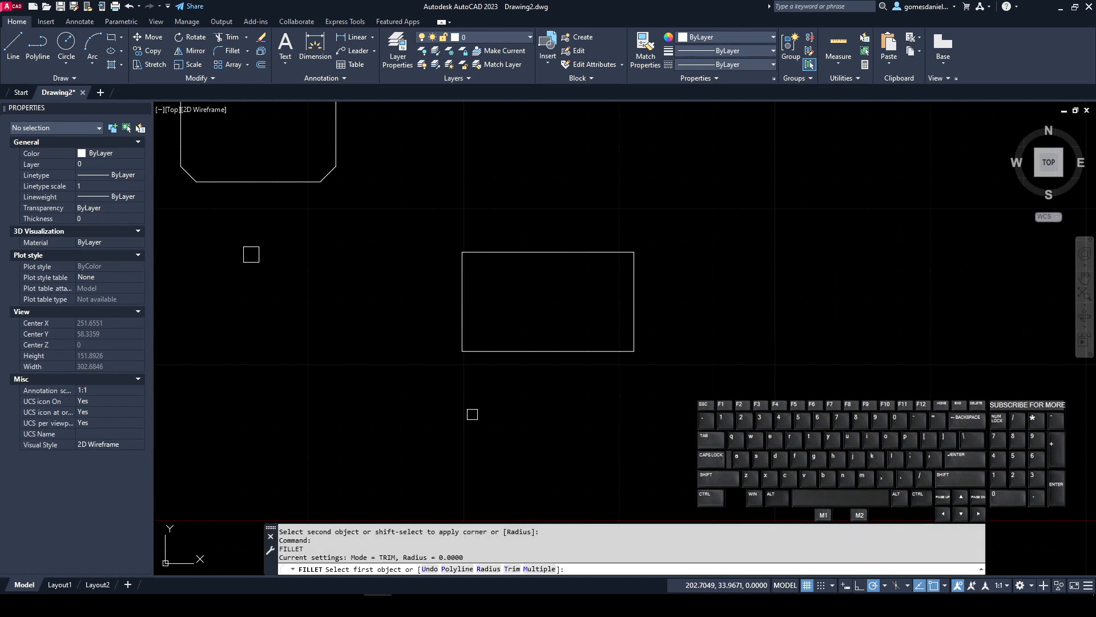
{"action": "type", "text": "r"}
{"action": "key", "text": "Return"}
{"action": "type", "text": "5"}
{"action": "key", "text": "Return"}
{"action": "left_click", "coordinate": [498, 347]}
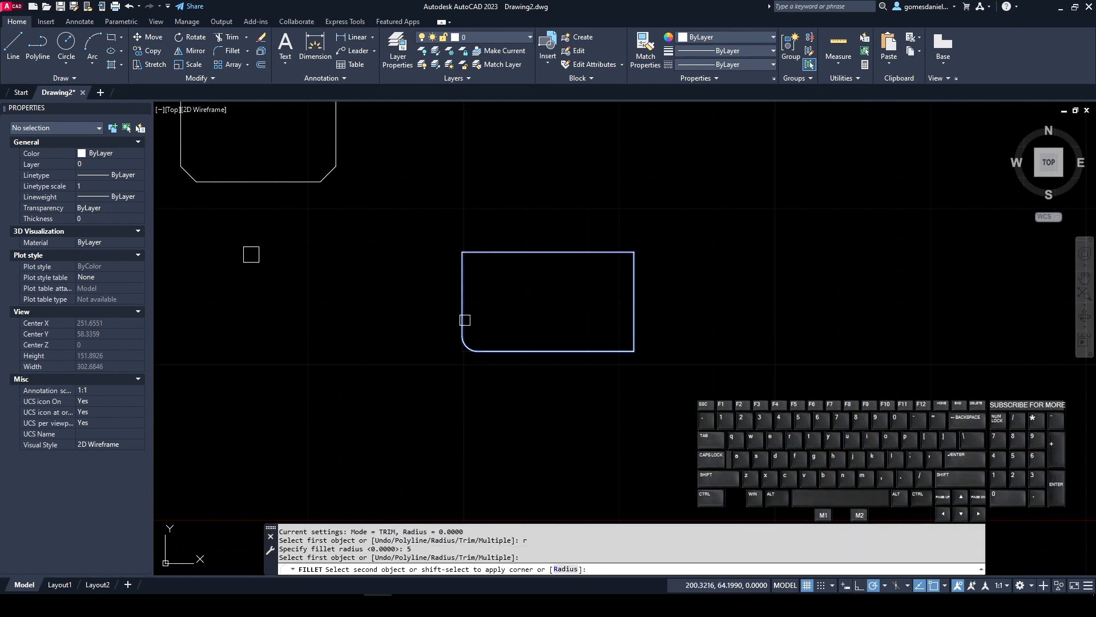
{"action": "left_click", "coordinate": [463, 318]}
Examine the single rounded corner and compare it with the rectangle drawn with fillets on all corners.
{"action": "scroll", "coordinate": [379, 343], "scroll_direction": "up", "scroll_amount": 2}
{"action": "scroll", "coordinate": [547, 366], "scroll_direction": "down", "scroll_amount": 2}
{"action": "scroll", "coordinate": [548, 366], "scroll_direction": "down", "scroll_amount": 2}
{"action": "middle_click_drag", "start_coordinate": [516, 296], "coordinate": [544, 335]}
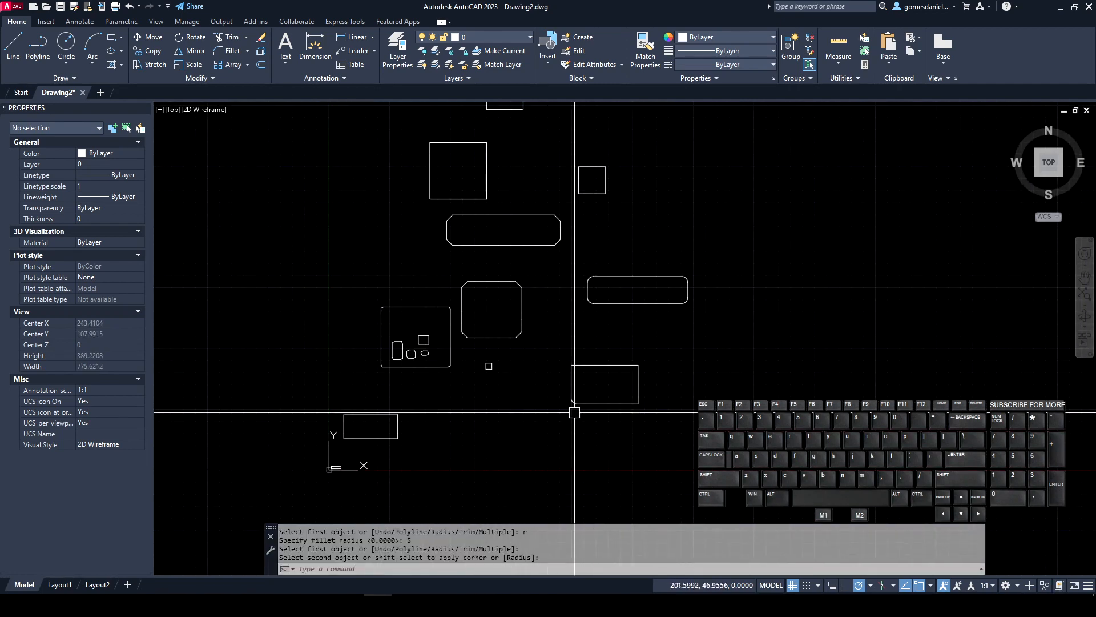
{"action": "scroll", "coordinate": [574, 406], "scroll_direction": "up", "scroll_amount": 2}
{"action": "scroll", "coordinate": [565, 409], "scroll_direction": "up", "scroll_amount": 4}
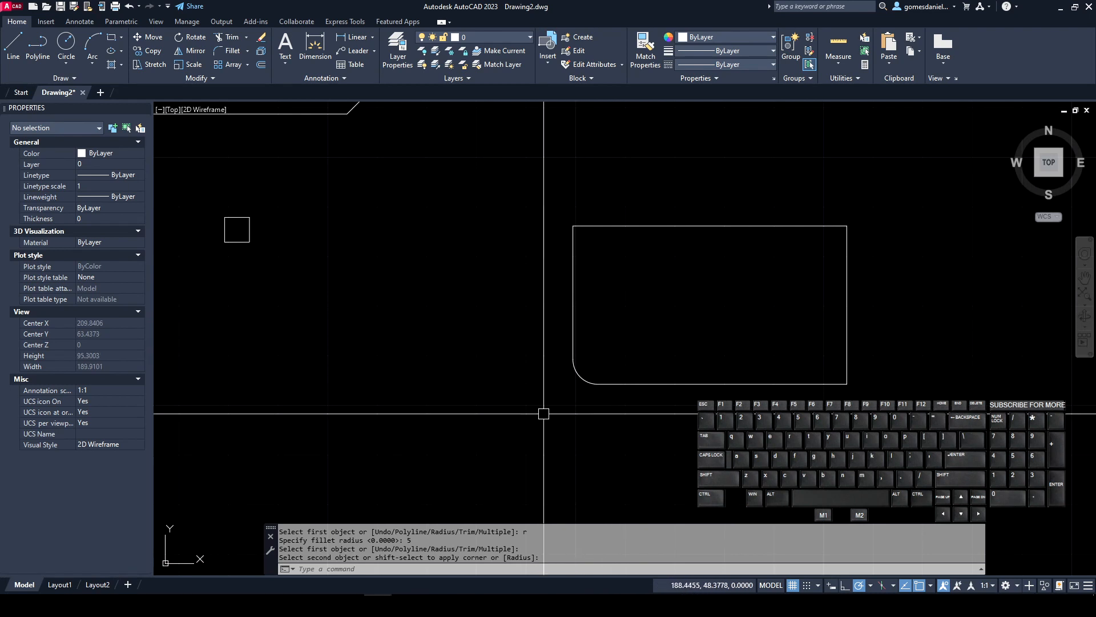
{"action": "scroll", "coordinate": [548, 381], "scroll_direction": "down", "scroll_amount": 2}
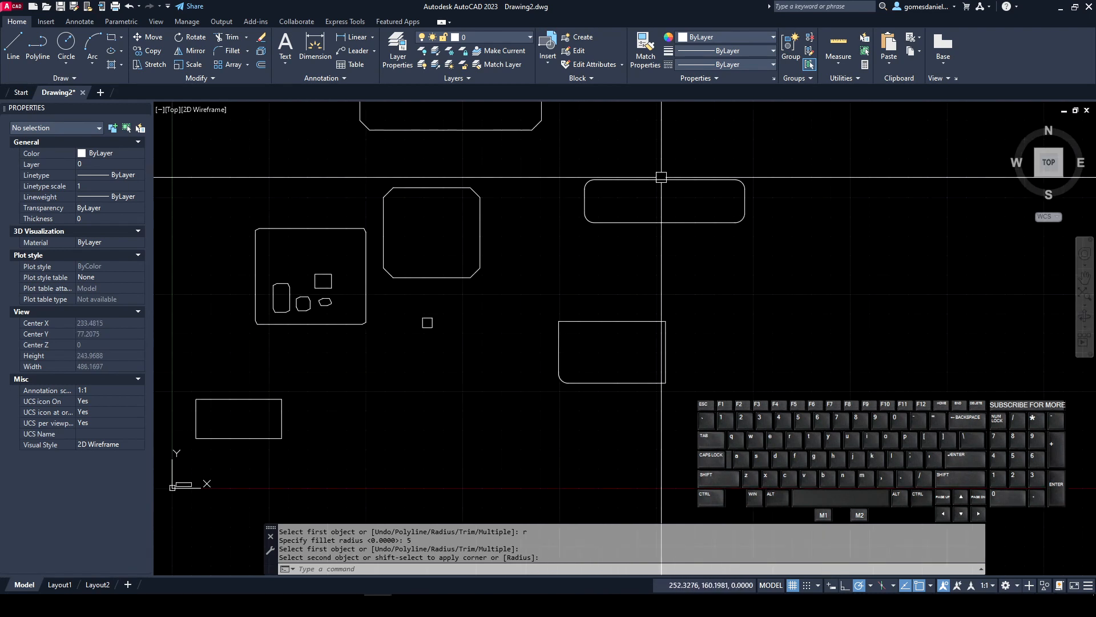
{"action": "left_click", "coordinate": [712, 412]}
{"action": "key", "text": "Escape"}
{"action": "key", "text": "Escape"}
{"action": "key", "text": "Escape"}
Draw a large rectangle with a thickness of 5 in the empty area to the right of the small upper square.
{"action": "scroll", "coordinate": [687, 218], "scroll_direction": "down", "scroll_amount": 2}
{"action": "middle_click_drag", "start_coordinate": [712, 164], "coordinate": [655, 245]}
{"action": "scroll", "coordinate": [655, 245], "scroll_direction": "up", "scroll_amount": 1}
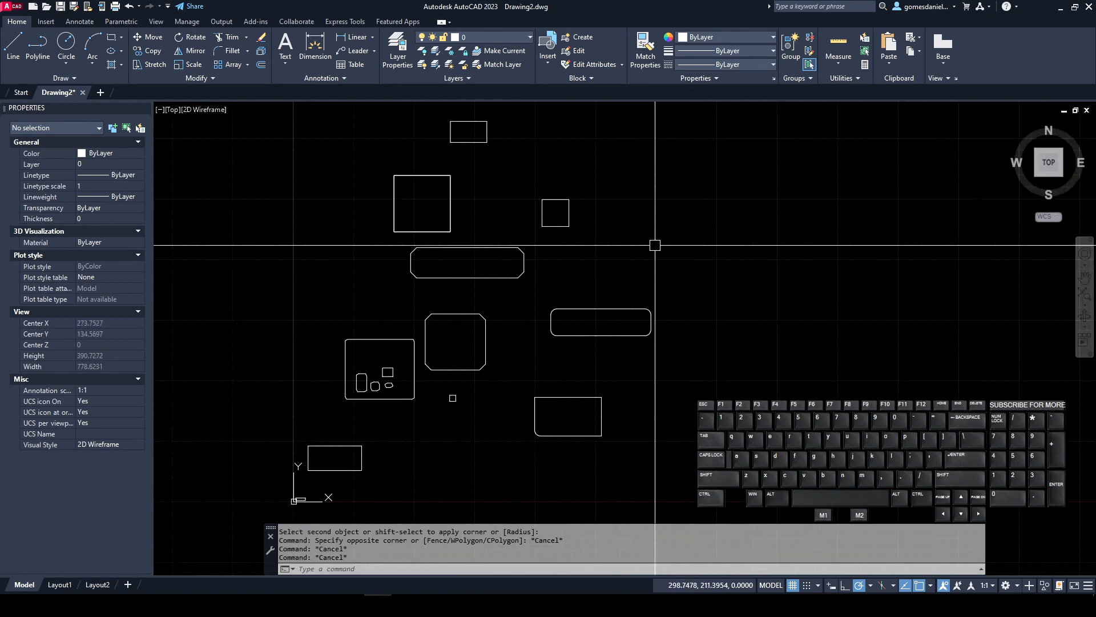
{"action": "left_click", "coordinate": [121, 38]}
{"action": "left_click", "coordinate": [133, 55]}
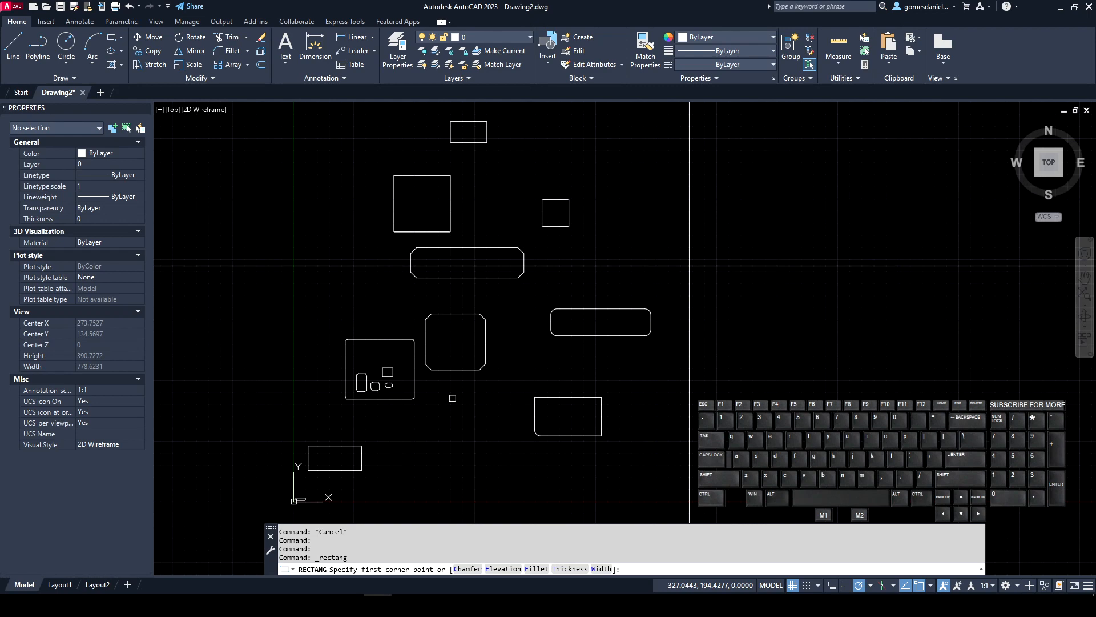
{"action": "key", "text": "Return"}
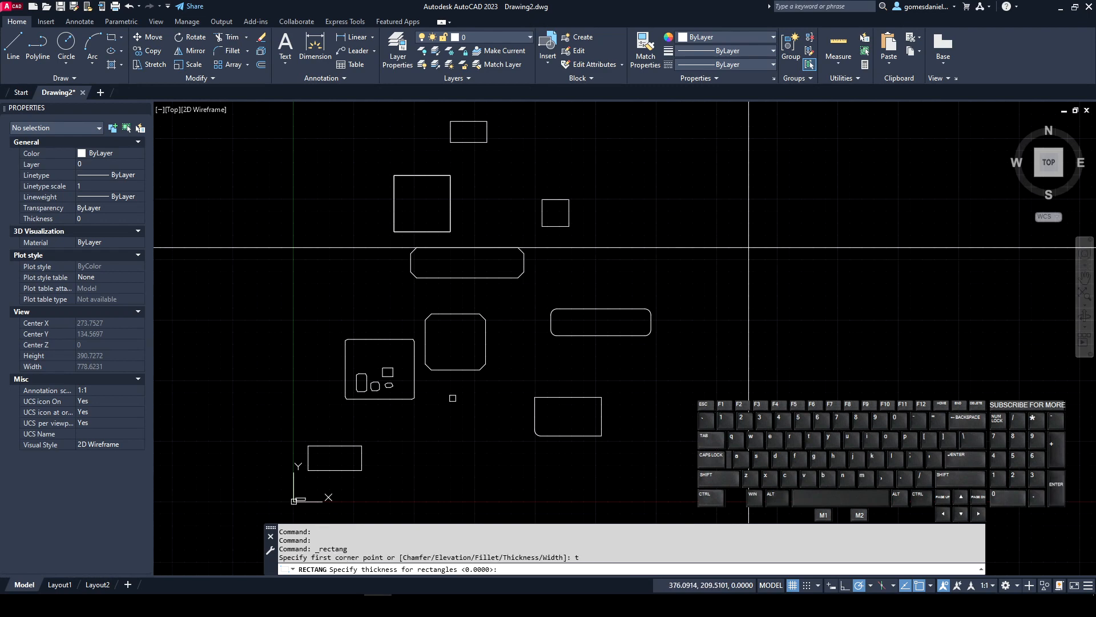
{"action": "type", "text": "5"}
{"action": "key", "text": "Return"}
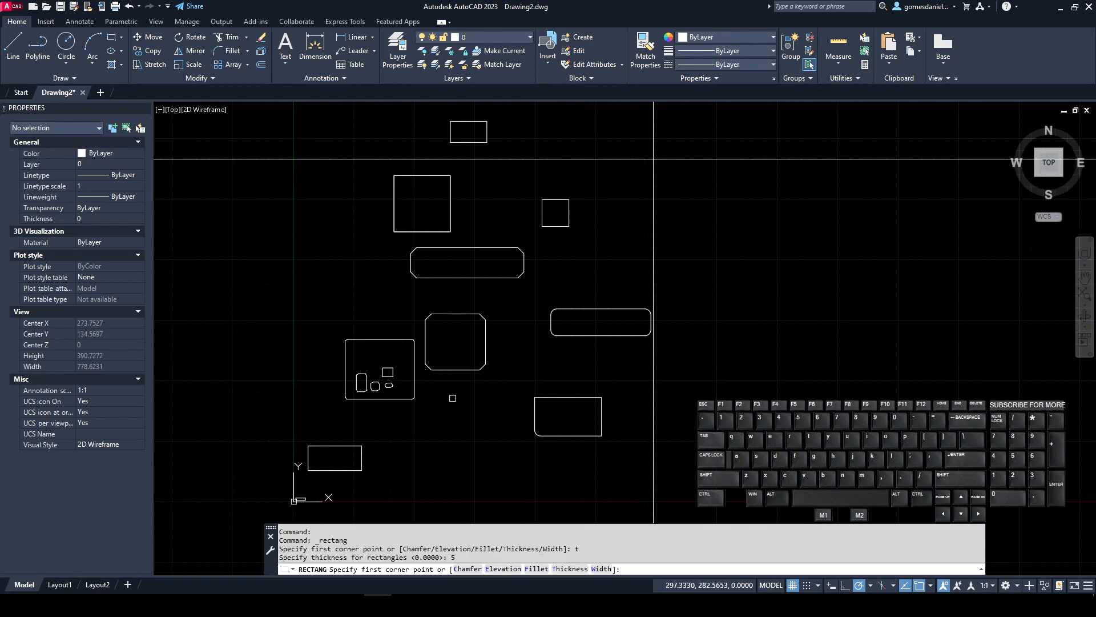
{"action": "left_click", "coordinate": [654, 159]}
{"action": "left_click", "coordinate": [822, 235]}
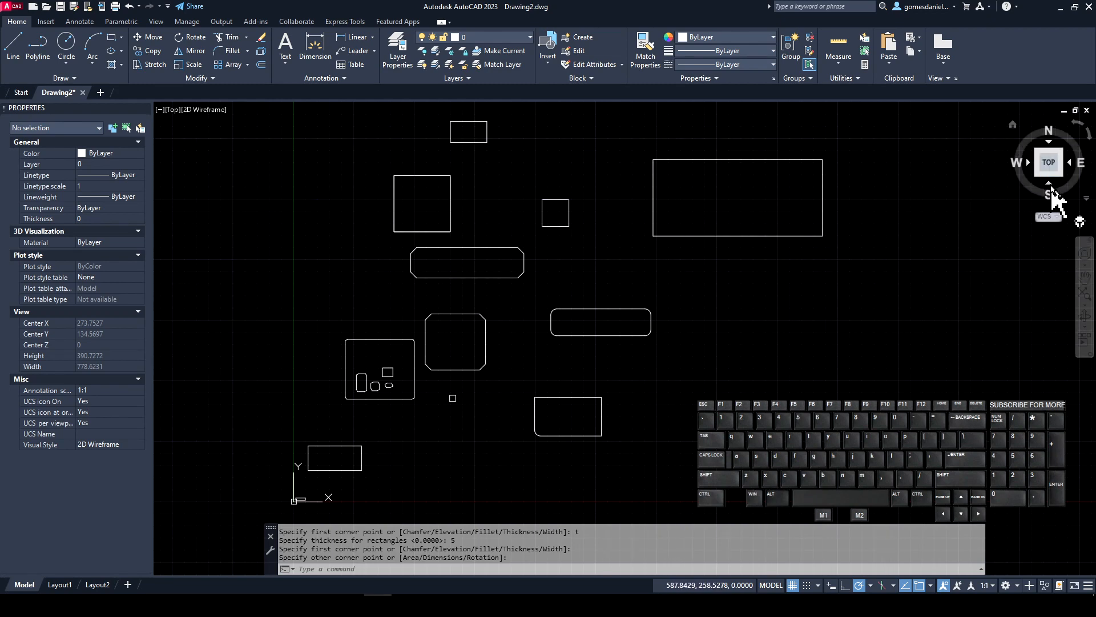
Inspect the thick rectangle's height in the front view and in the southeast isometric view.
{"action": "left_click", "coordinate": [1050, 184]}
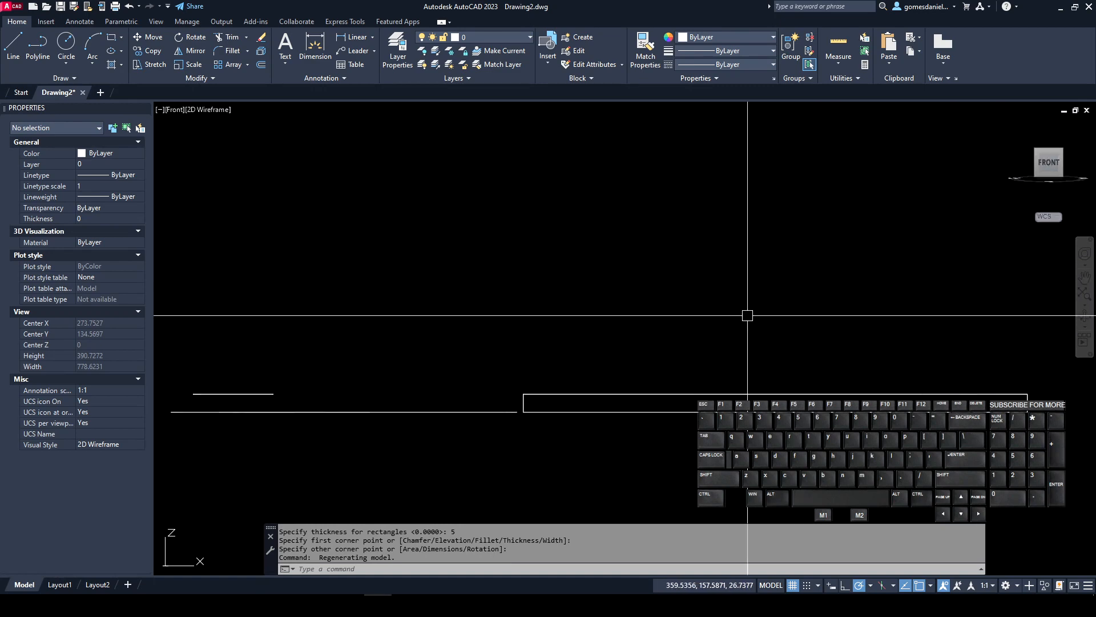
{"action": "middle_click_drag", "start_coordinate": [571, 397], "coordinate": [529, 395]}
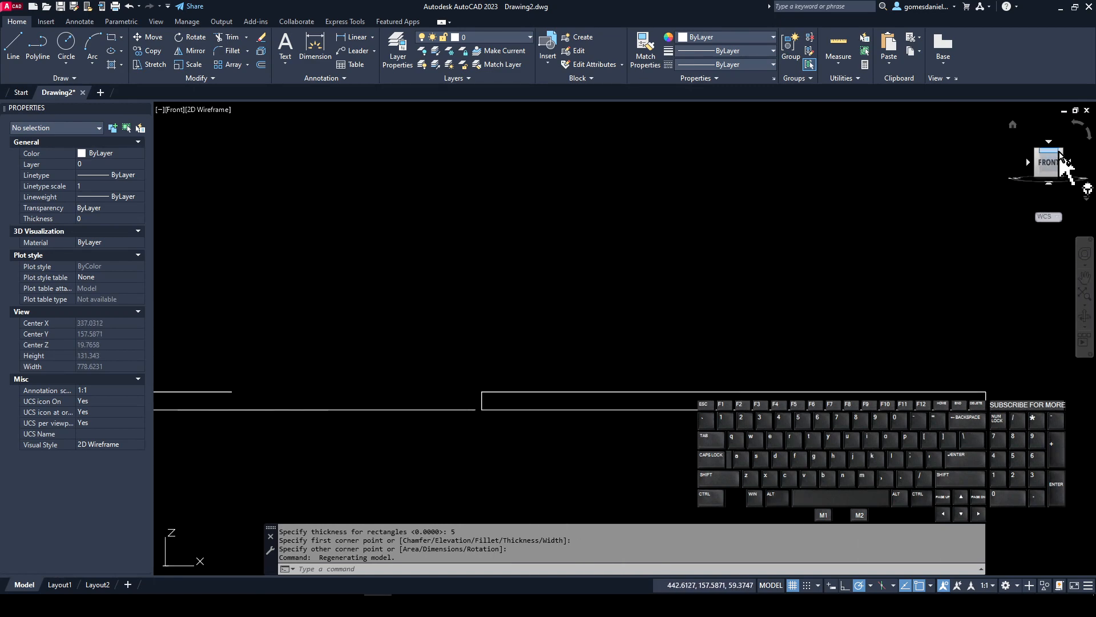
{"action": "left_click", "coordinate": [1062, 153]}
{"action": "scroll", "coordinate": [849, 362], "scroll_direction": "up", "scroll_amount": 5}
{"action": "middle_click_drag", "start_coordinate": [710, 379], "coordinate": [694, 372]}
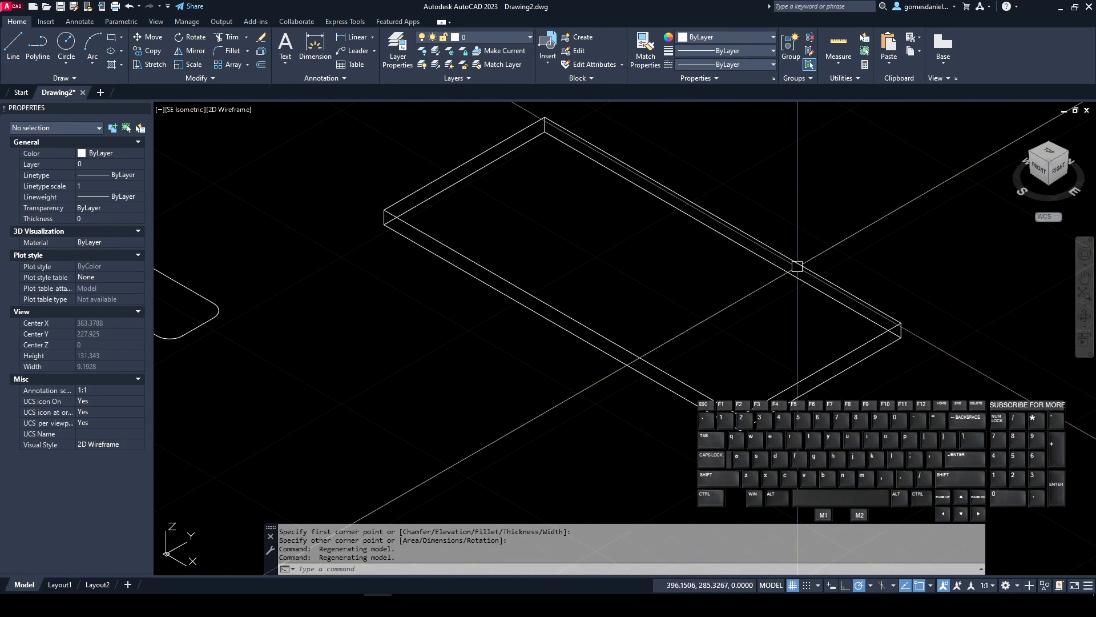
{"action": "middle_click_drag", "start_coordinate": [334, 274], "coordinate": [413, 335]}
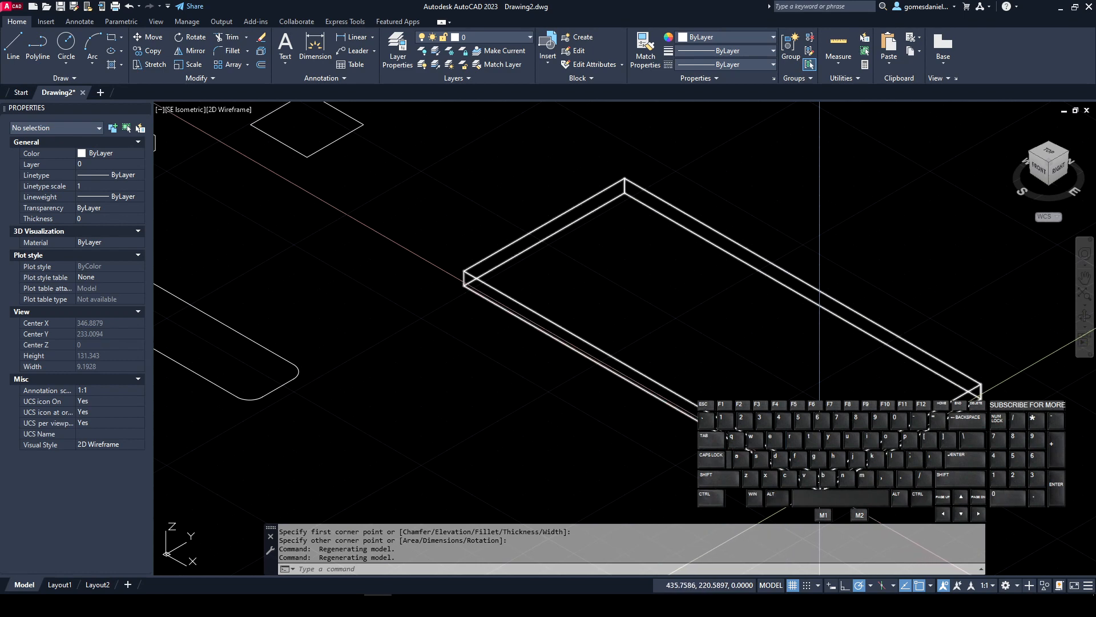
Measure the vertical edge at the thick rectangle's nearest left corner from bottom to top.
{"action": "type", "text": "DI"}
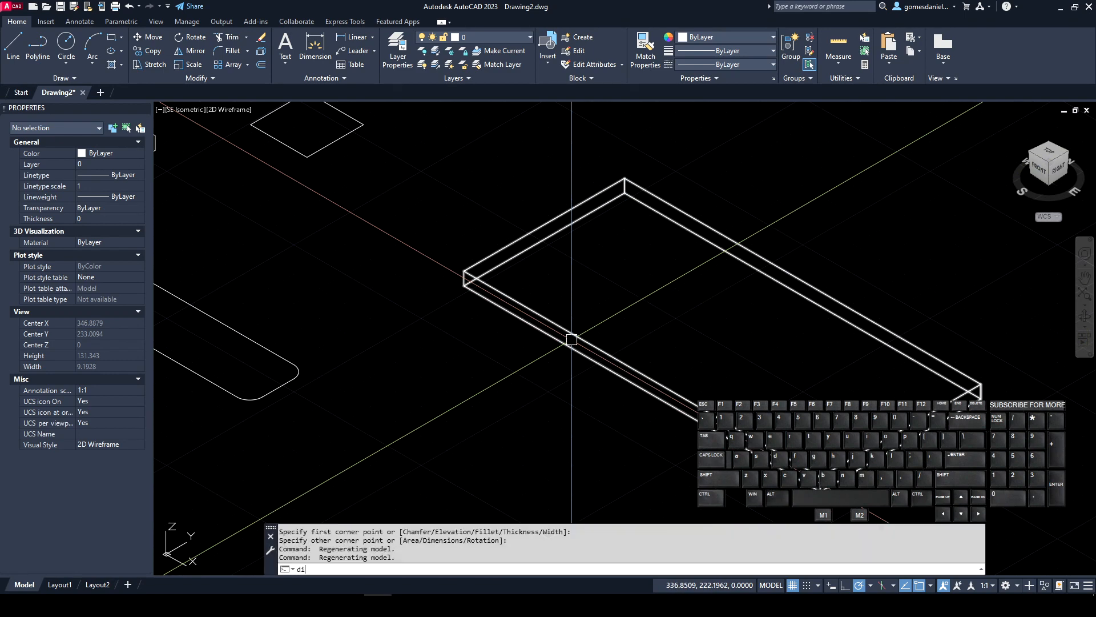
{"action": "key", "text": "Return"}
{"action": "scroll", "coordinate": [457, 280], "scroll_direction": "up", "scroll_amount": 6}
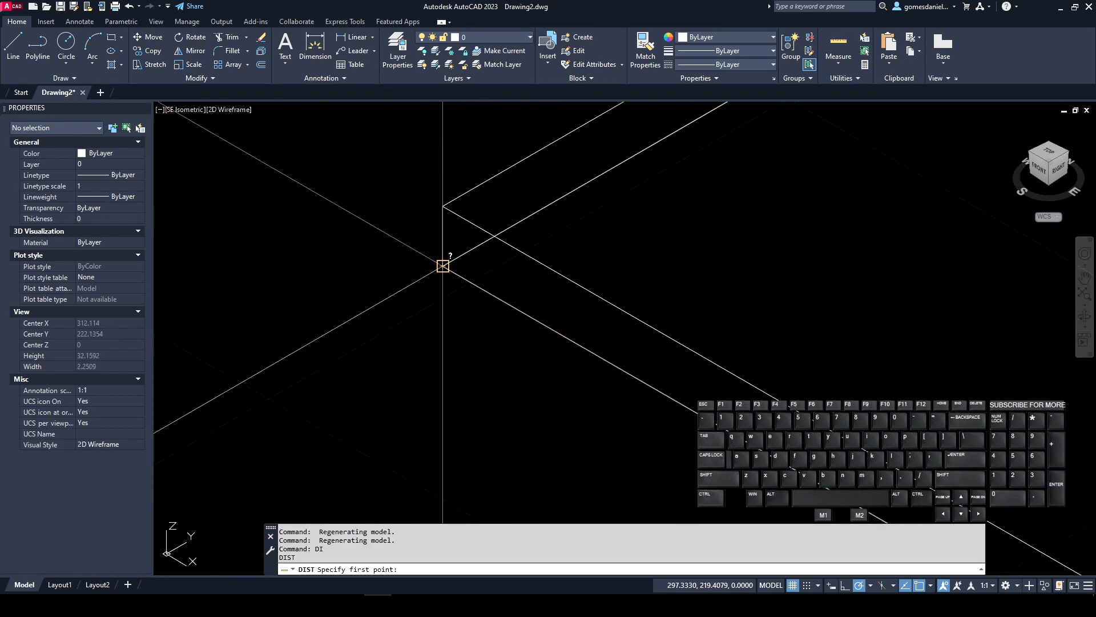
{"action": "left_click", "coordinate": [443, 266]}
{"action": "left_click", "coordinate": [442, 206]}
{"action": "scroll", "coordinate": [437, 314], "scroll_direction": "down", "scroll_amount": 10}
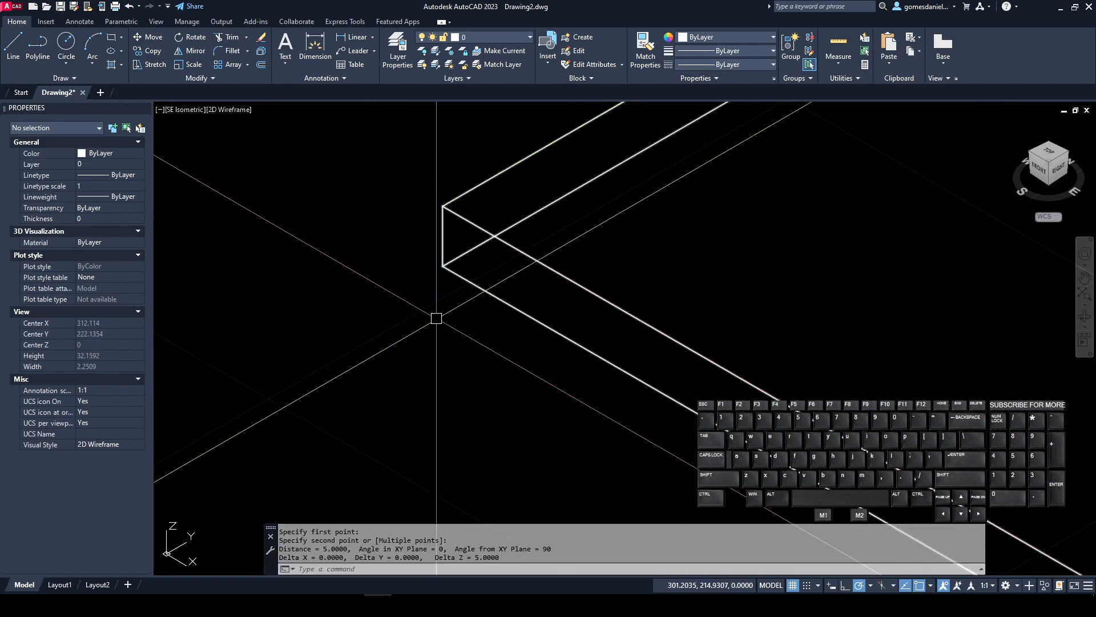
Compare the rectangles' heights in the front and left views, and restore the top view.
{"action": "left_click", "coordinate": [1042, 174]}
{"action": "scroll", "coordinate": [445, 329], "scroll_direction": "up", "scroll_amount": 2}
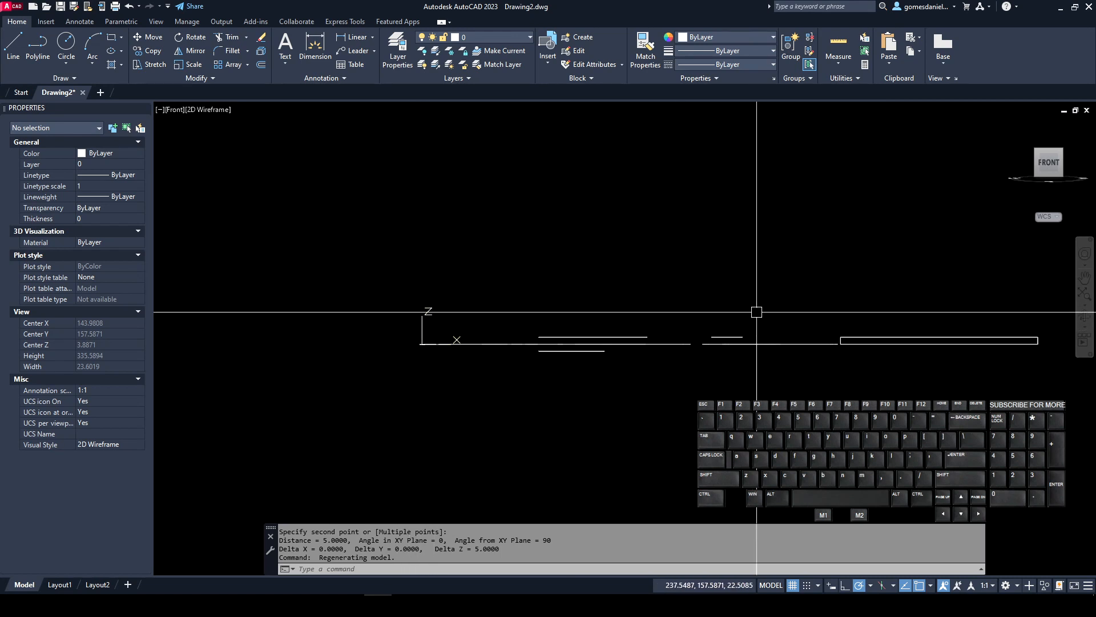
{"action": "scroll", "coordinate": [871, 355], "scroll_direction": "up", "scroll_amount": 4}
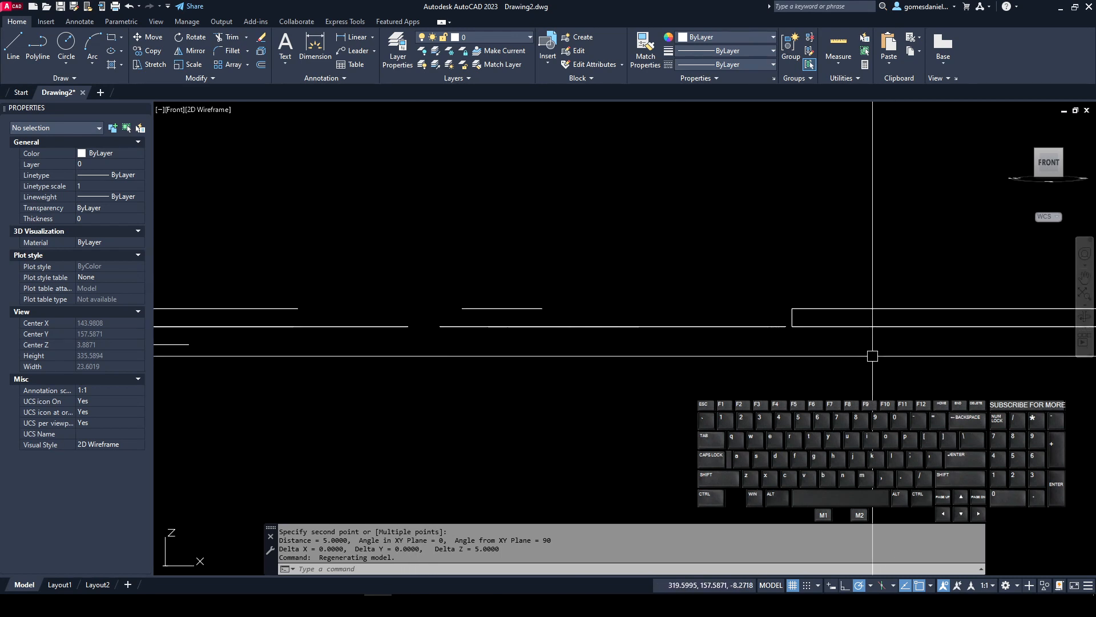
{"action": "left_click", "coordinate": [1028, 164]}
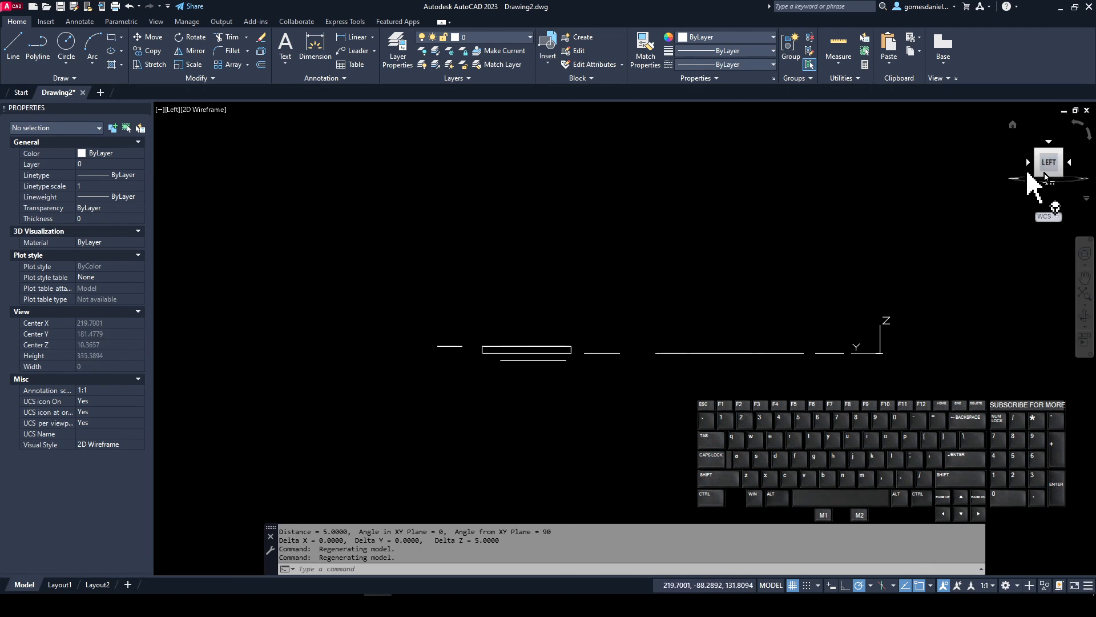
{"action": "left_click", "coordinate": [1070, 162]}
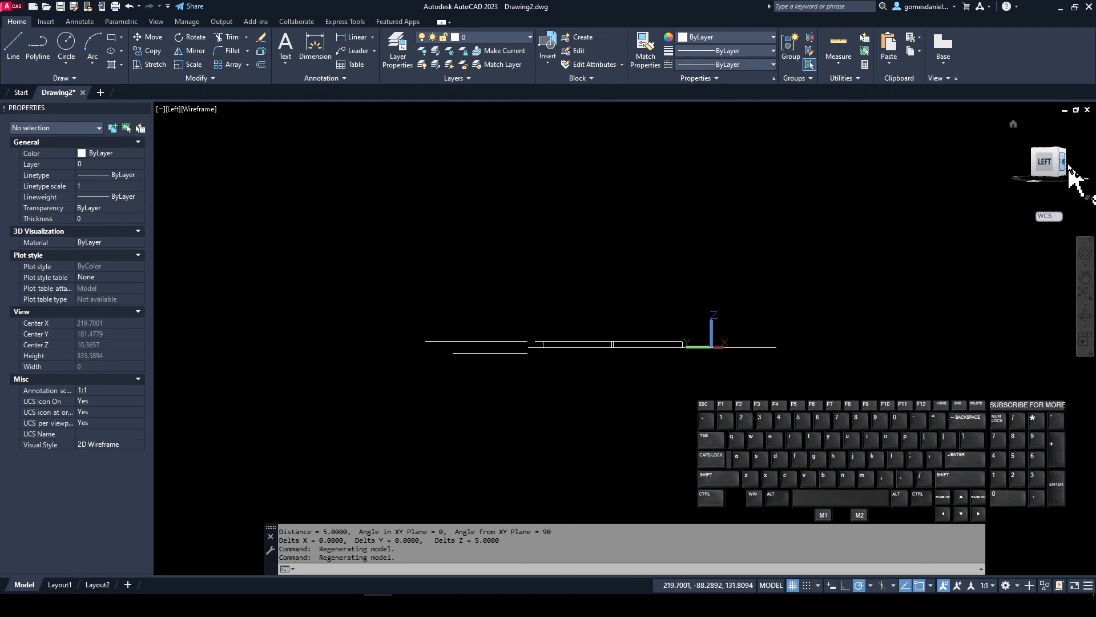
{"action": "left_click", "coordinate": [1049, 142]}
{"action": "middle_click_drag", "start_coordinate": [691, 380], "coordinate": [653, 396]}
{"action": "scroll", "coordinate": [688, 286], "scroll_direction": "up", "scroll_amount": 4}
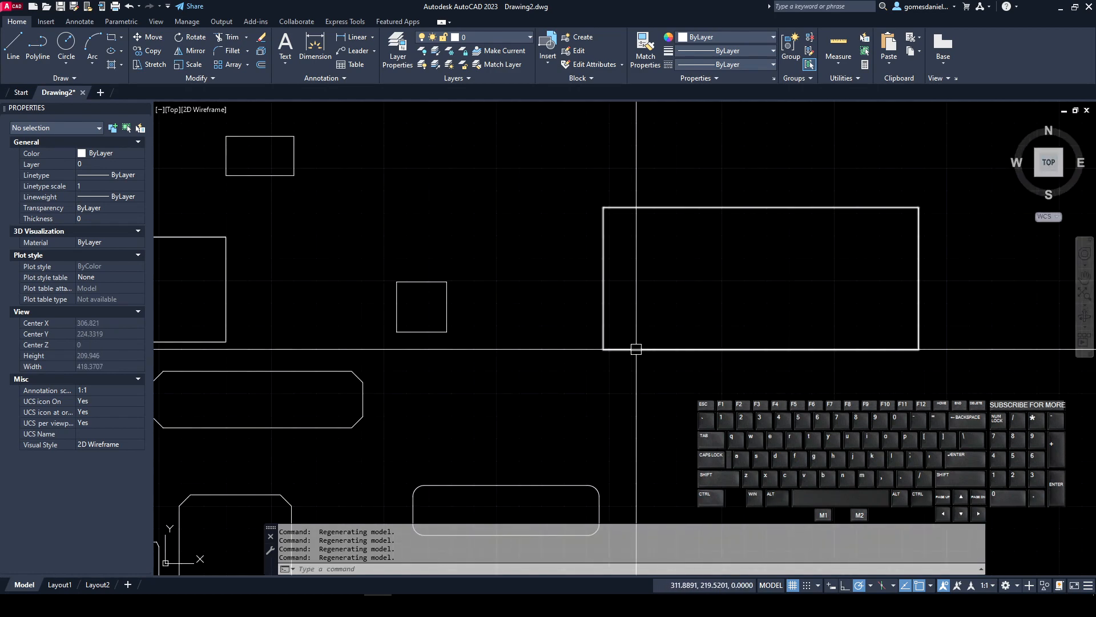
Draw a rectangle with a line width of 5 in the empty area below the large thick rectangle.
{"action": "scroll", "coordinate": [657, 308], "scroll_direction": "down", "scroll_amount": 5}
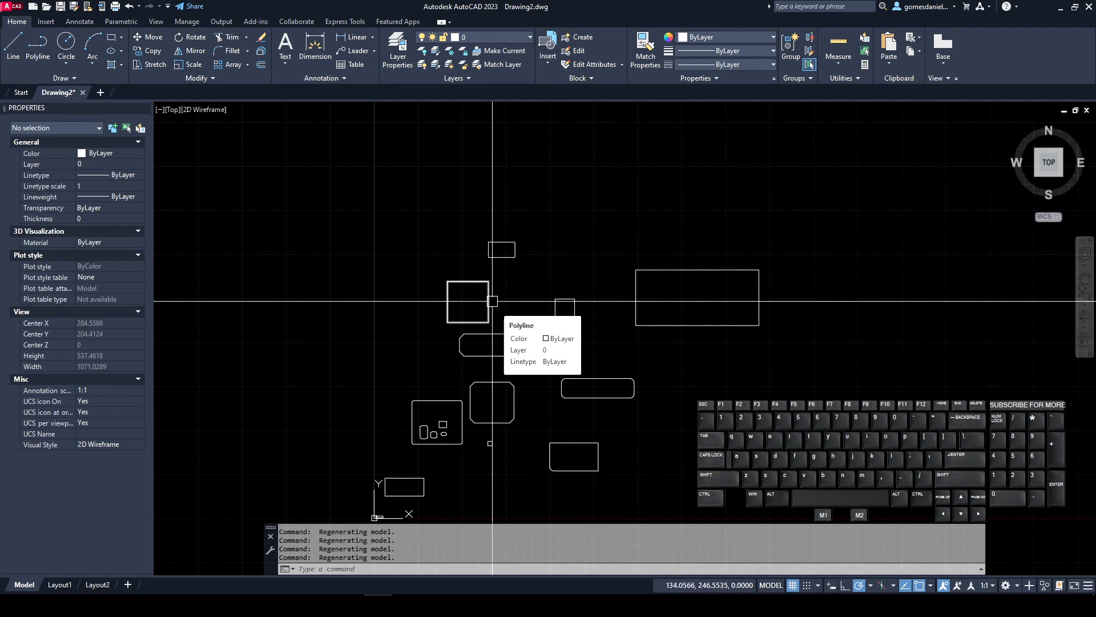
{"action": "scroll", "coordinate": [714, 335], "scroll_direction": "up", "scroll_amount": 5}
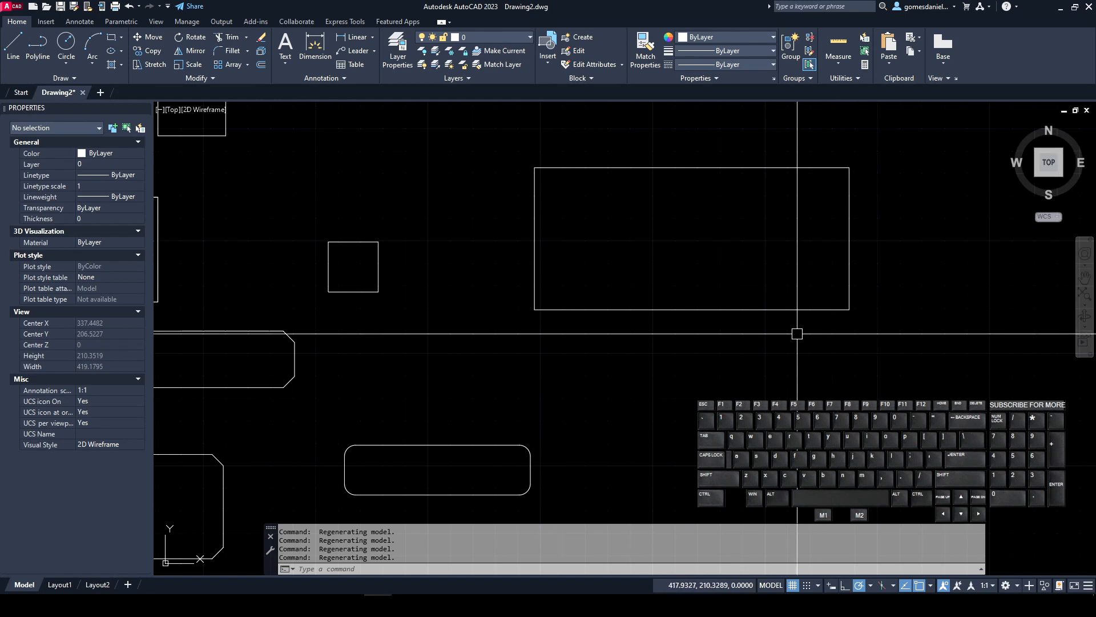
{"action": "scroll", "coordinate": [634, 302], "scroll_direction": "down", "scroll_amount": 3}
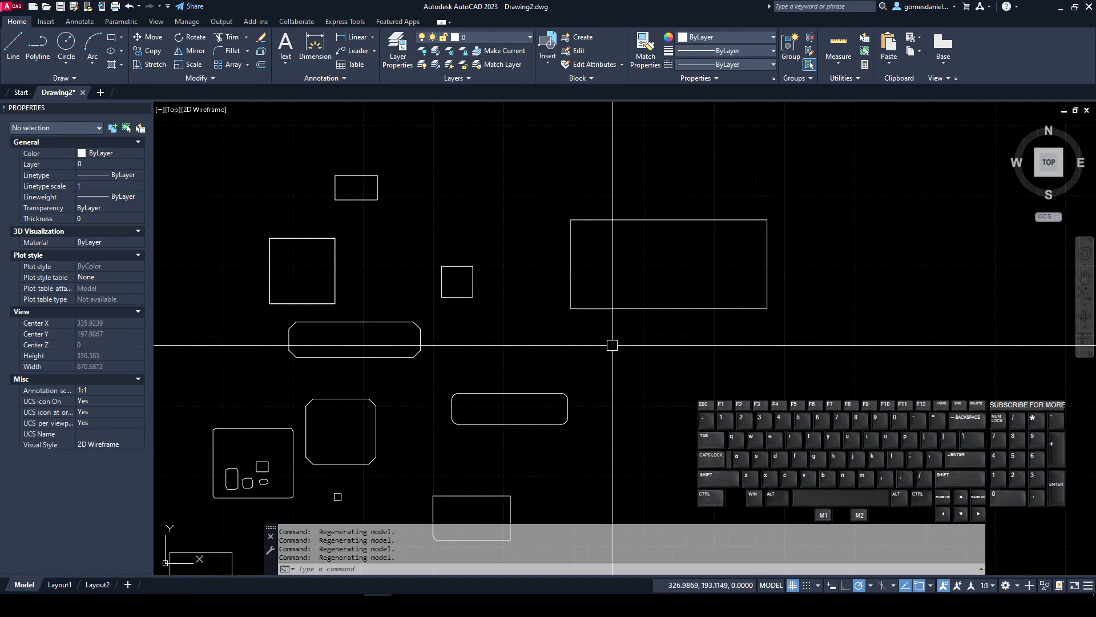
{"action": "type", "text": "rec"}
{"action": "key", "text": "Return"}
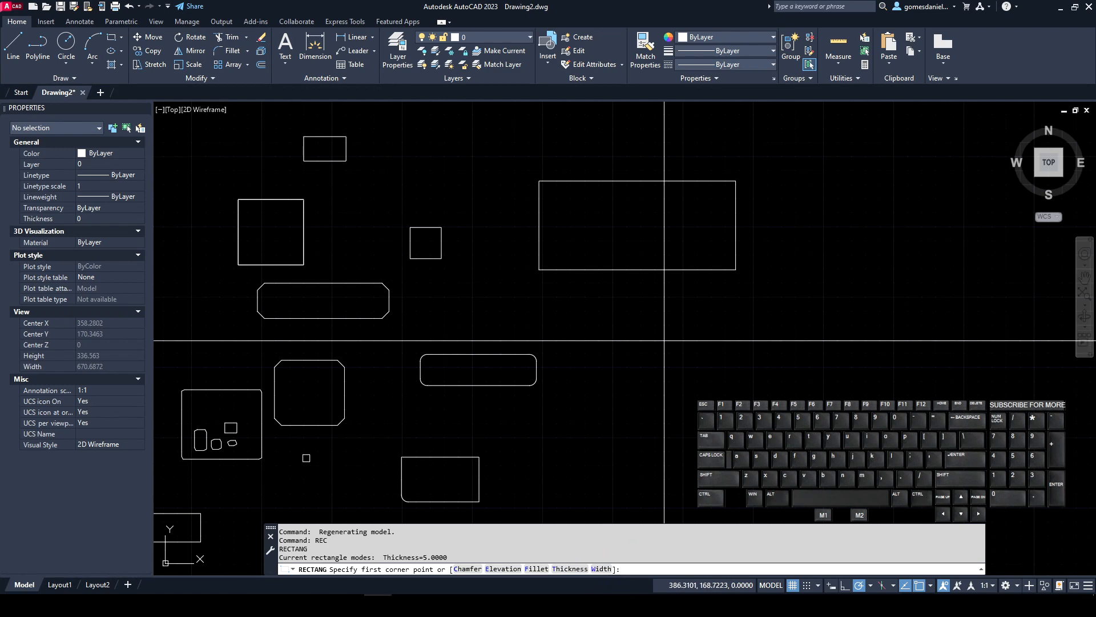
{"action": "key", "text": "Return"}
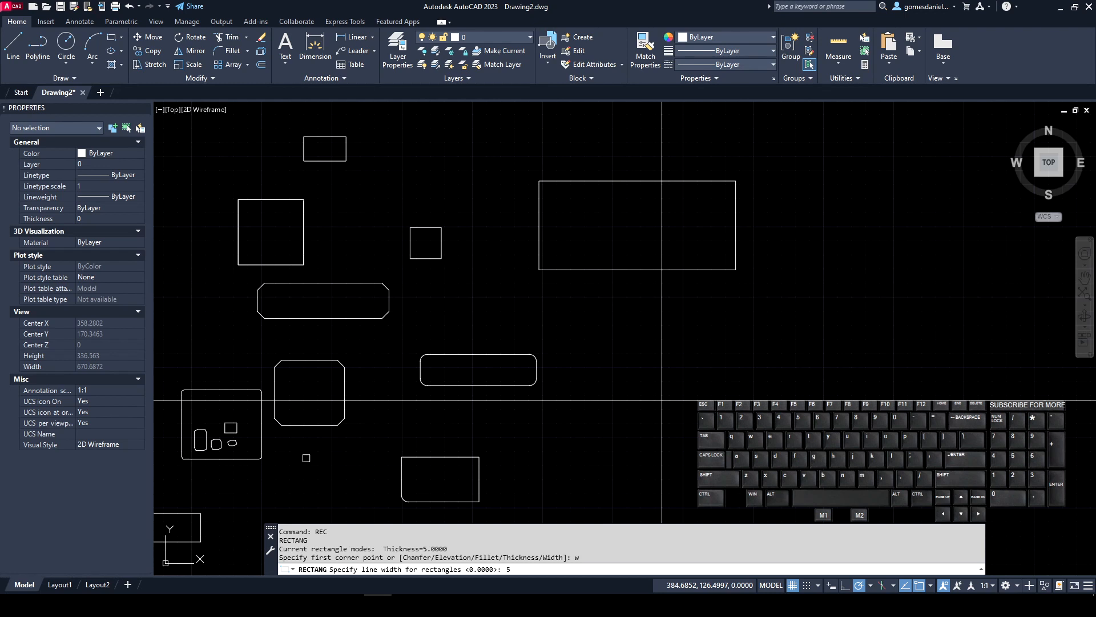
{"action": "type", "text": "5"}
{"action": "key", "text": "Return"}
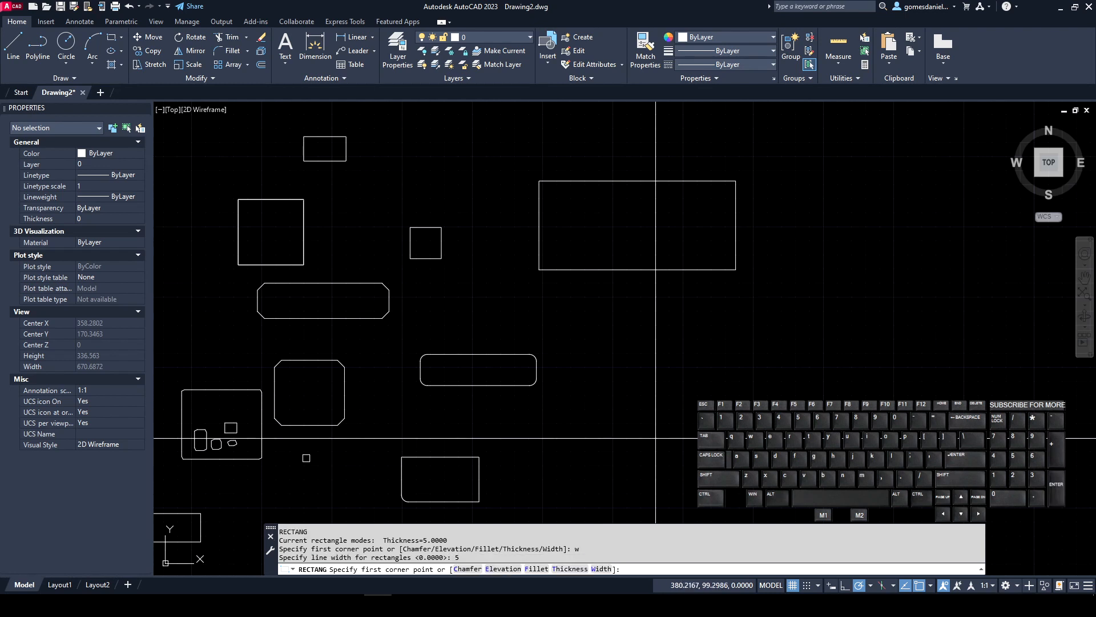
{"action": "left_click", "coordinate": [630, 438]}
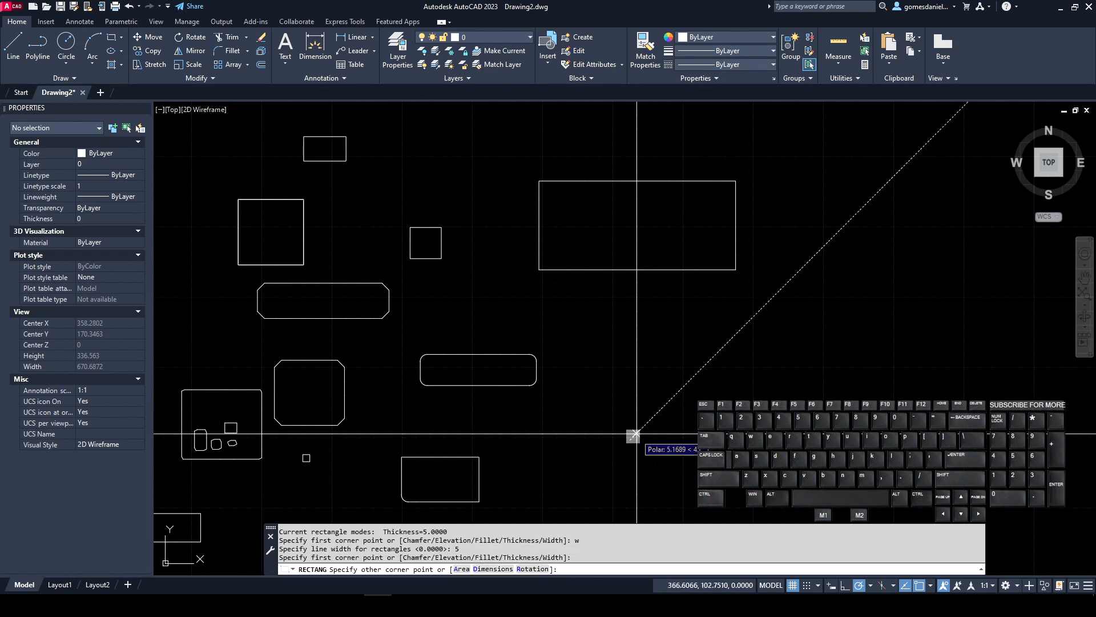
{"action": "left_click", "coordinate": [873, 299]}
Measure the wide outline's band width with two points just below the rectangle's lower-left corner.
{"action": "middle_click_drag", "start_coordinate": [652, 407], "coordinate": [590, 386]}
{"action": "scroll", "coordinate": [576, 380], "scroll_direction": "up", "scroll_amount": 2}
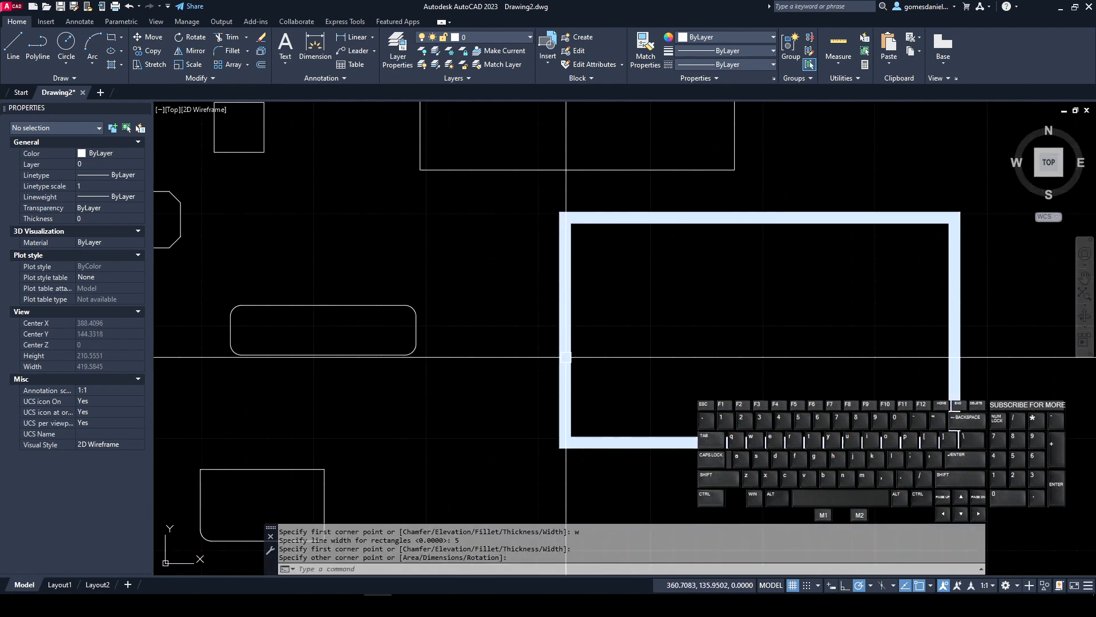
{"action": "type", "text": "di"}
{"action": "key", "text": "Return"}
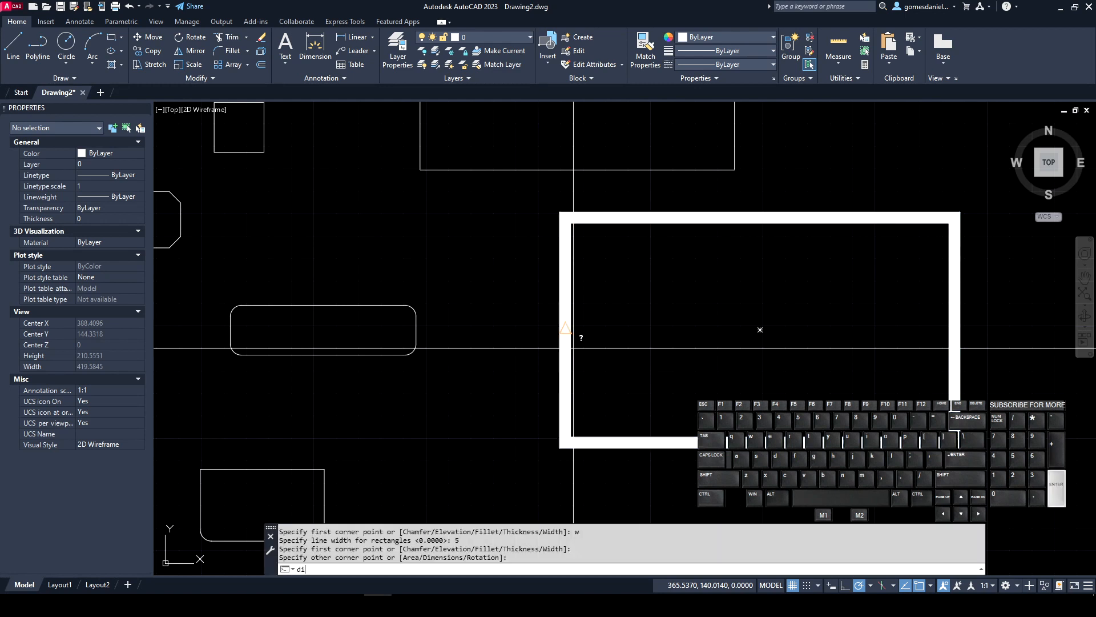
{"action": "scroll", "coordinate": [575, 351], "scroll_direction": "up", "scroll_amount": 6}
{"action": "scroll", "coordinate": [571, 323], "scroll_direction": "down", "scroll_amount": 6}
{"action": "scroll", "coordinate": [567, 484], "scroll_direction": "up", "scroll_amount": 4}
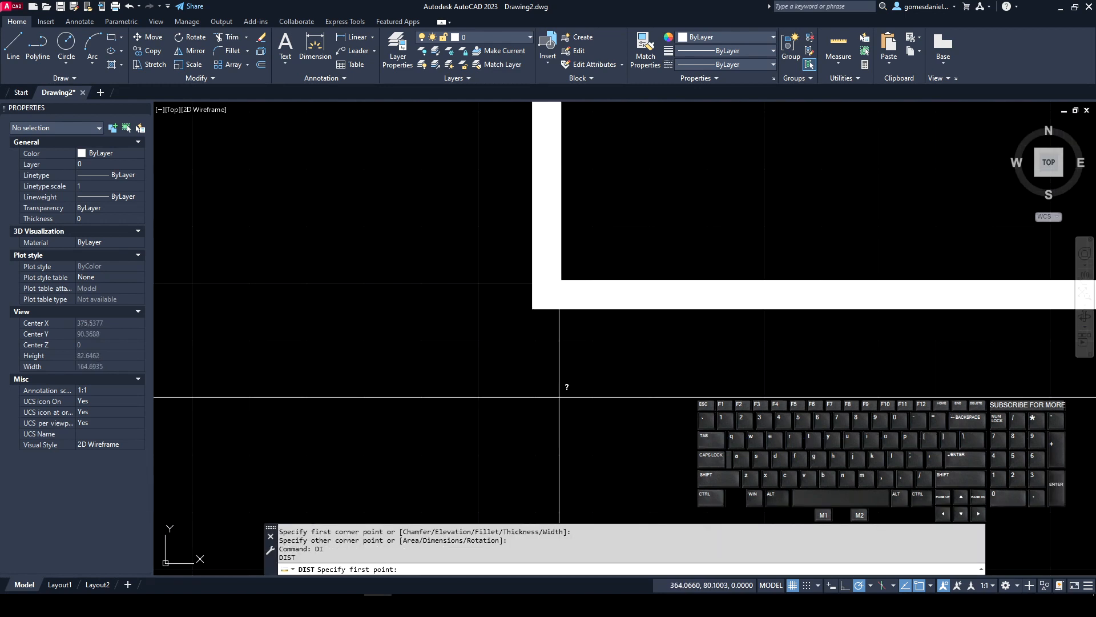
{"action": "left_click", "coordinate": [560, 395]}
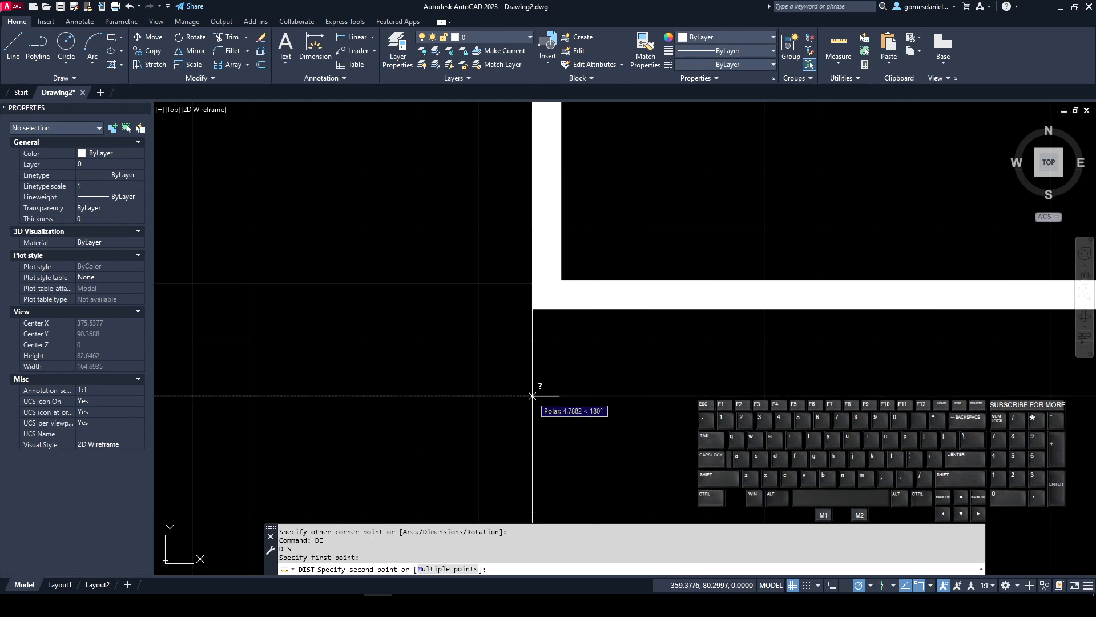
{"action": "left_click", "coordinate": [532, 395]}
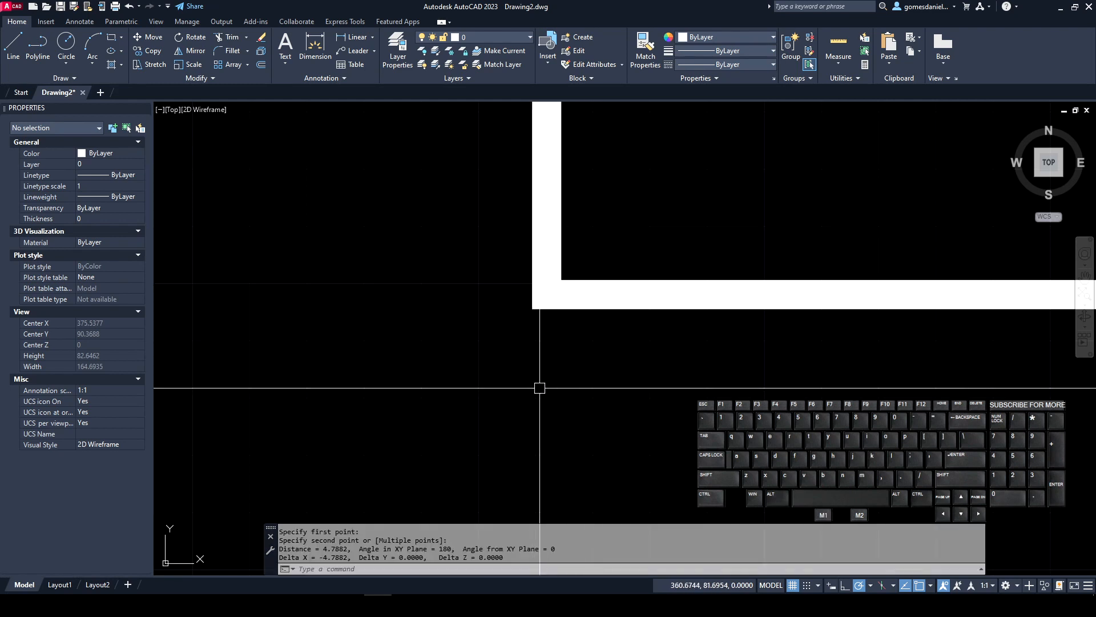
{"action": "scroll", "coordinate": [536, 387], "scroll_direction": "down", "scroll_amount": 4}
{"action": "key", "text": "Escape"}
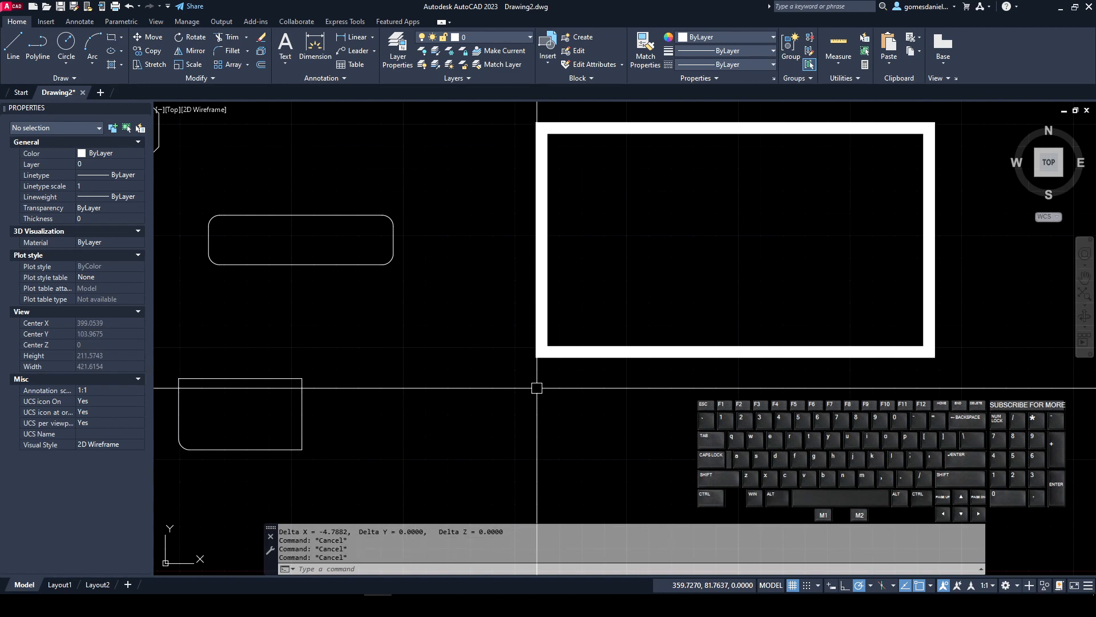
Draw a horizontal line outward and a vertical line downward from the centre of the wide rectangle's lower-left corner.
{"action": "scroll", "coordinate": [537, 388], "scroll_direction": "up", "scroll_amount": 5}
{"action": "scroll", "coordinate": [586, 309], "scroll_direction": "down", "scroll_amount": 3}
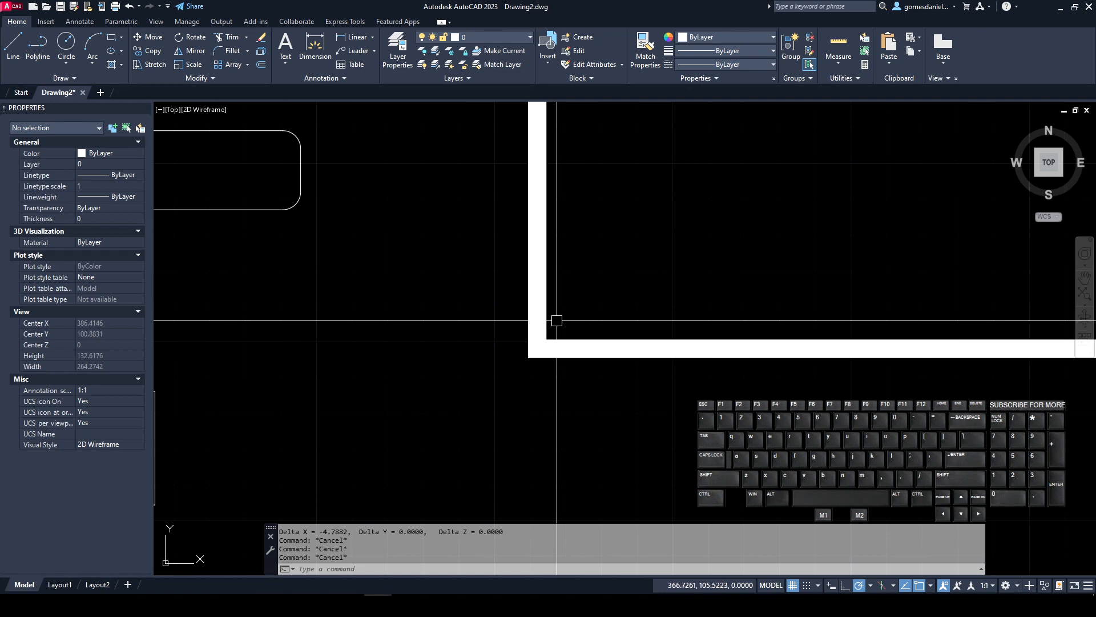
{"action": "type", "text": "l"}
{"action": "key", "text": "Return"}
{"action": "scroll", "coordinate": [564, 320], "scroll_direction": "up", "scroll_amount": 3}
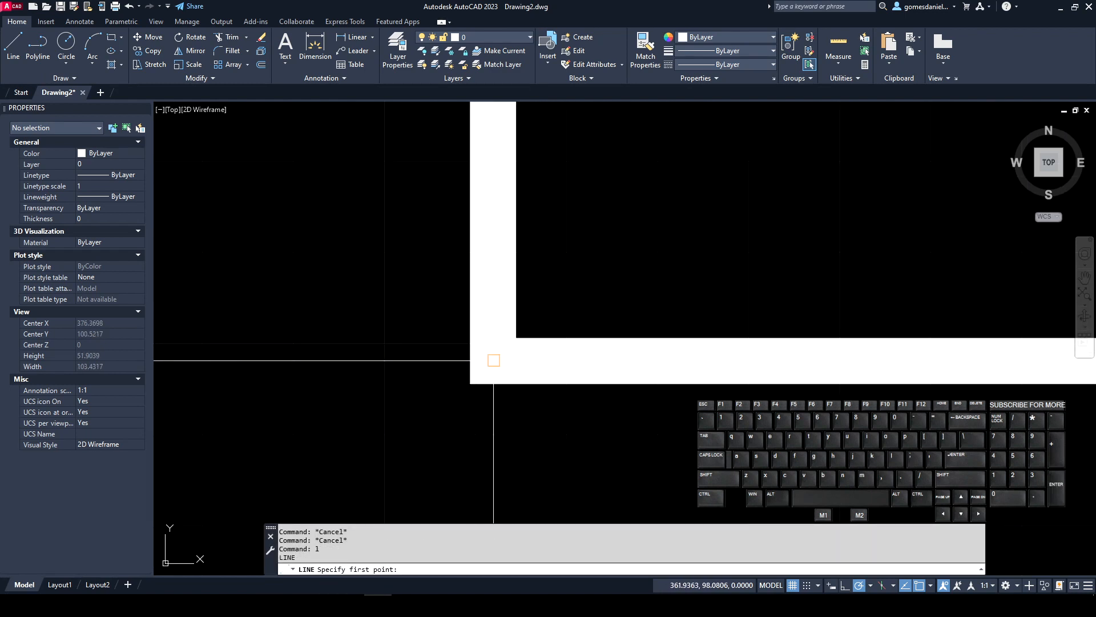
{"action": "left_click", "coordinate": [494, 360]}
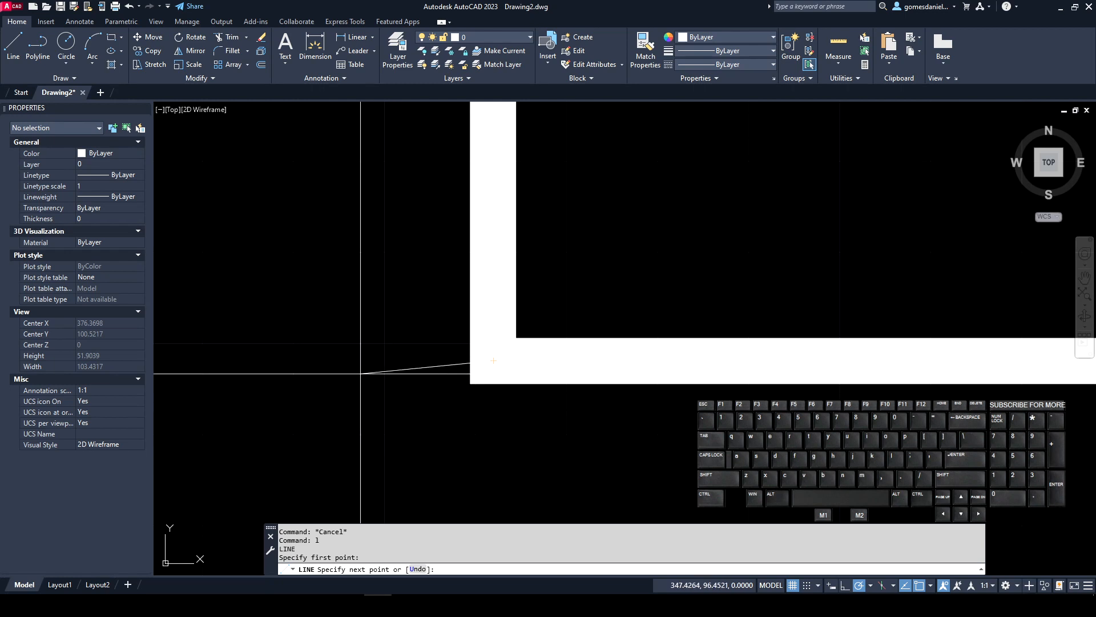
{"action": "left_click", "coordinate": [346, 360]}
{"action": "key", "text": "Return"}
{"action": "key", "text": "Return"}
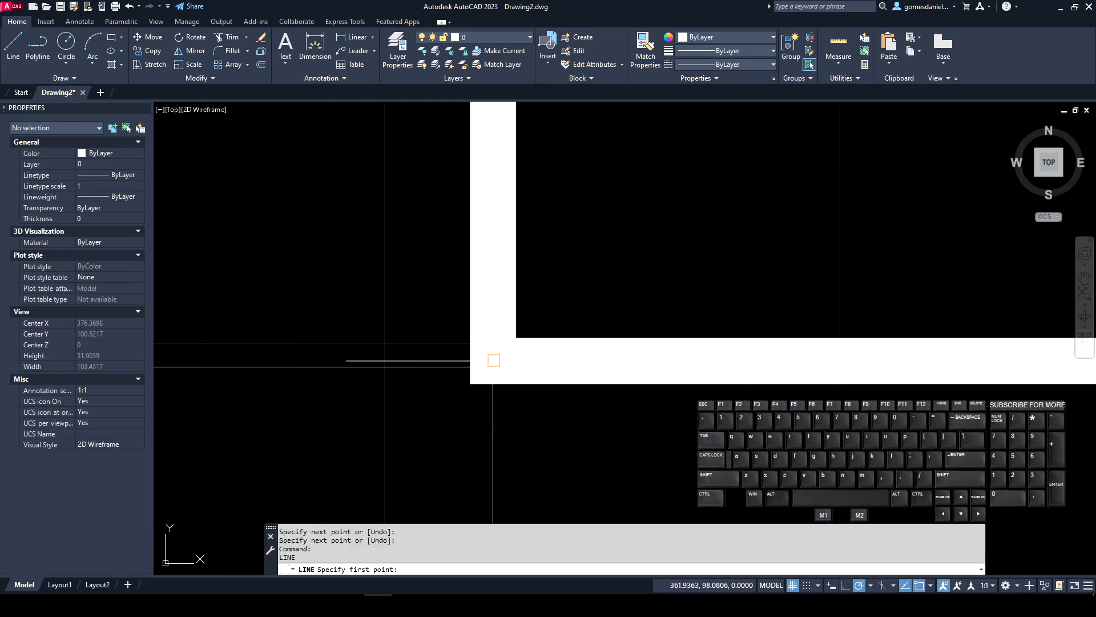
{"action": "left_click", "coordinate": [494, 360]}
{"action": "scroll", "coordinate": [499, 350], "scroll_direction": "down", "scroll_amount": 4}
{"action": "left_click", "coordinate": [499, 428]}
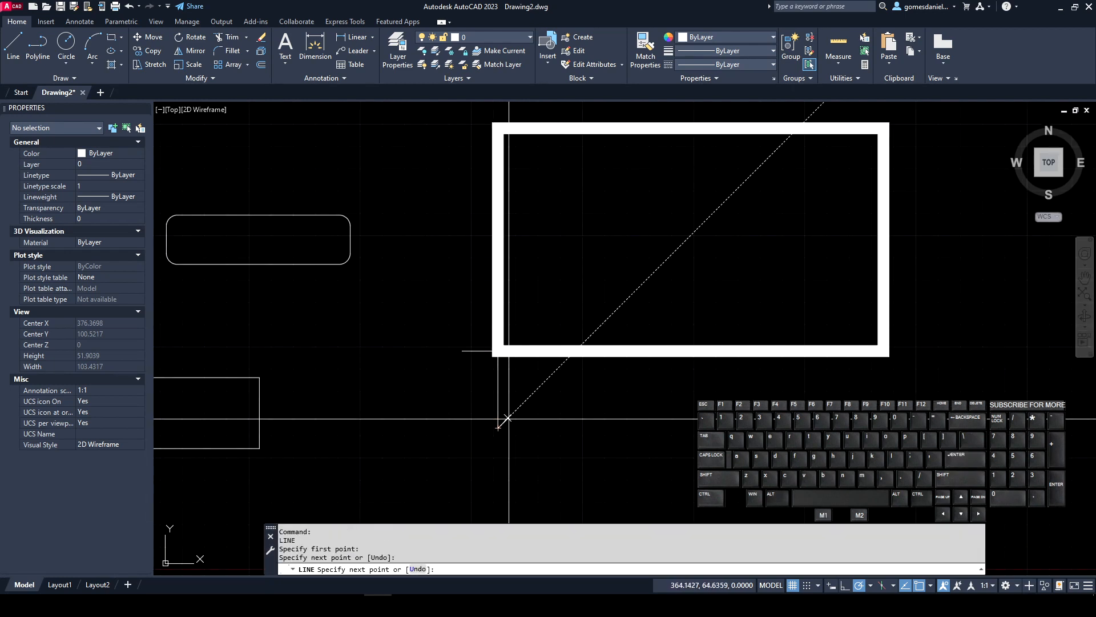
{"action": "key", "text": "Return"}
Draw a vertical line downward and a horizontal line outward from the centre of the wide rectangle's lower-right corner.
{"action": "scroll", "coordinate": [893, 347], "scroll_direction": "up", "scroll_amount": 1}
{"action": "key", "text": "Return"}
{"action": "left_click", "coordinate": [880, 351]}
{"action": "left_click", "coordinate": [879, 408]}
{"action": "key", "text": "Return"}
{"action": "key", "text": "Return"}
{"action": "left_click", "coordinate": [947, 351]}
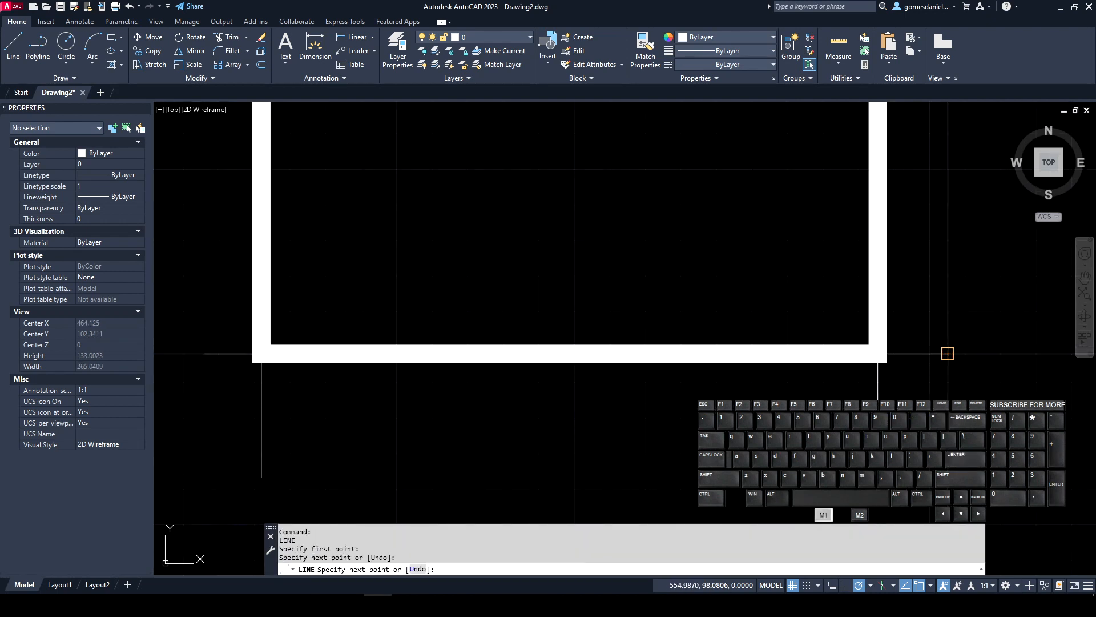
{"action": "scroll", "coordinate": [931, 347], "scroll_direction": "down", "scroll_amount": 1}
{"action": "key", "text": "Escape"}
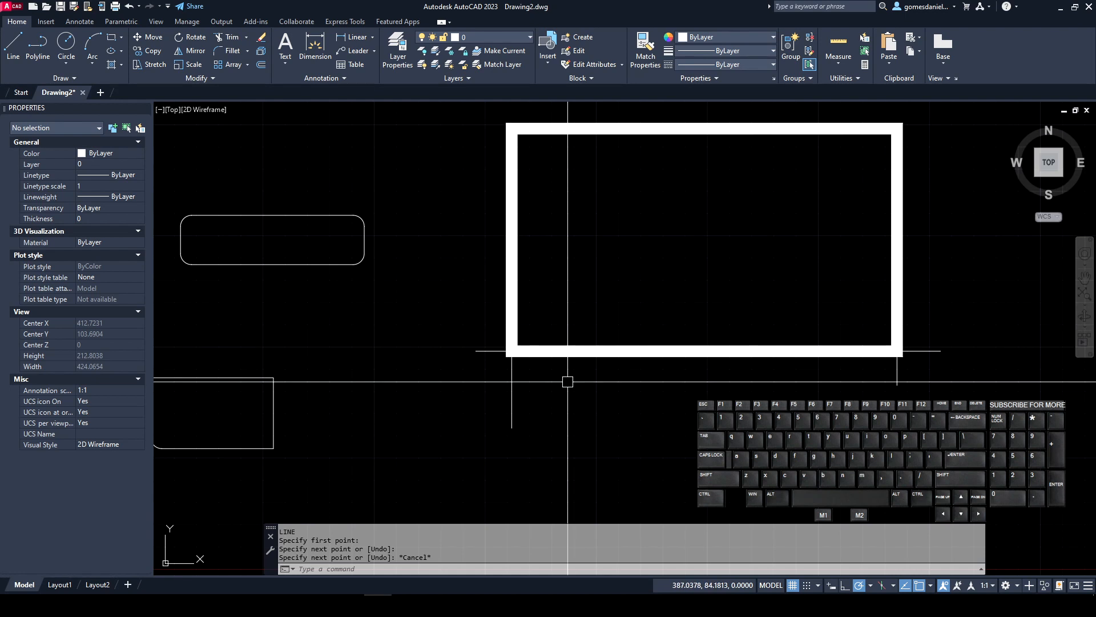
Draw a short diagonal line from the wide rectangle's upper-left corner into its interior, and check the object snap options.
{"action": "scroll", "coordinate": [532, 148], "scroll_direction": "up", "scroll_amount": 6}
{"action": "type", "text": "l"}
{"action": "key", "text": "Return"}
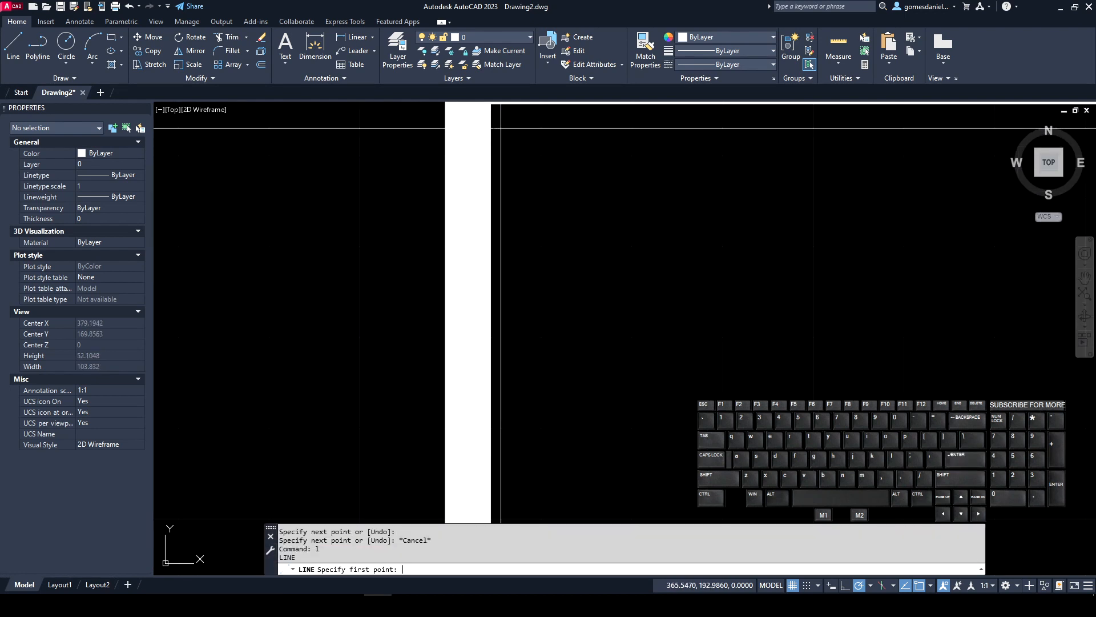
{"action": "scroll", "coordinate": [497, 159], "scroll_direction": "up", "scroll_amount": 4}
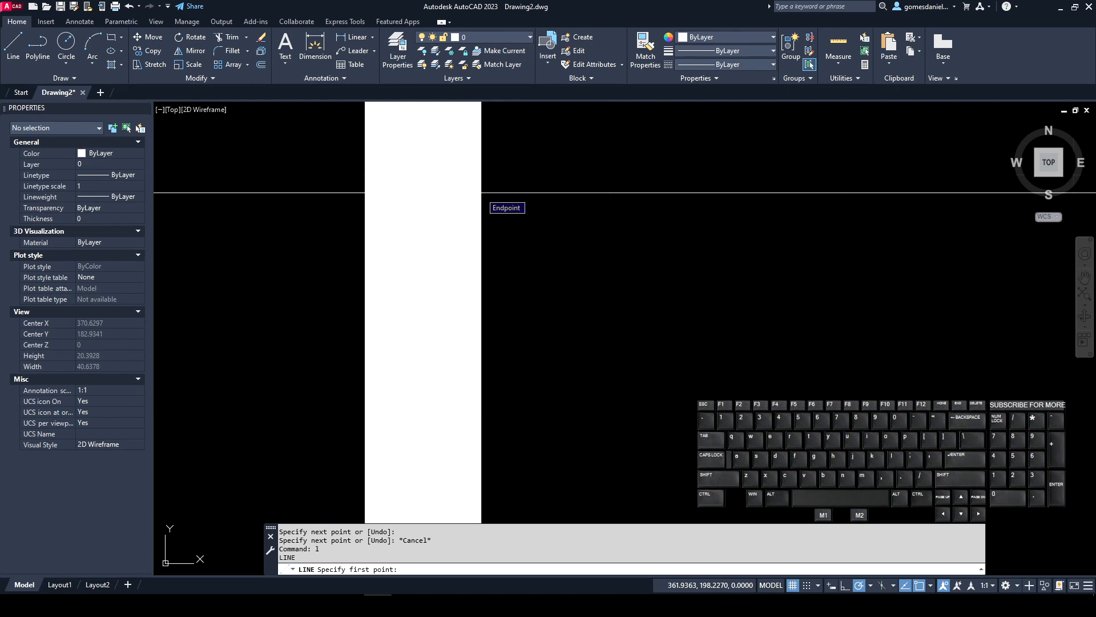
{"action": "scroll", "coordinate": [665, 251], "scroll_direction": "down", "scroll_amount": 8}
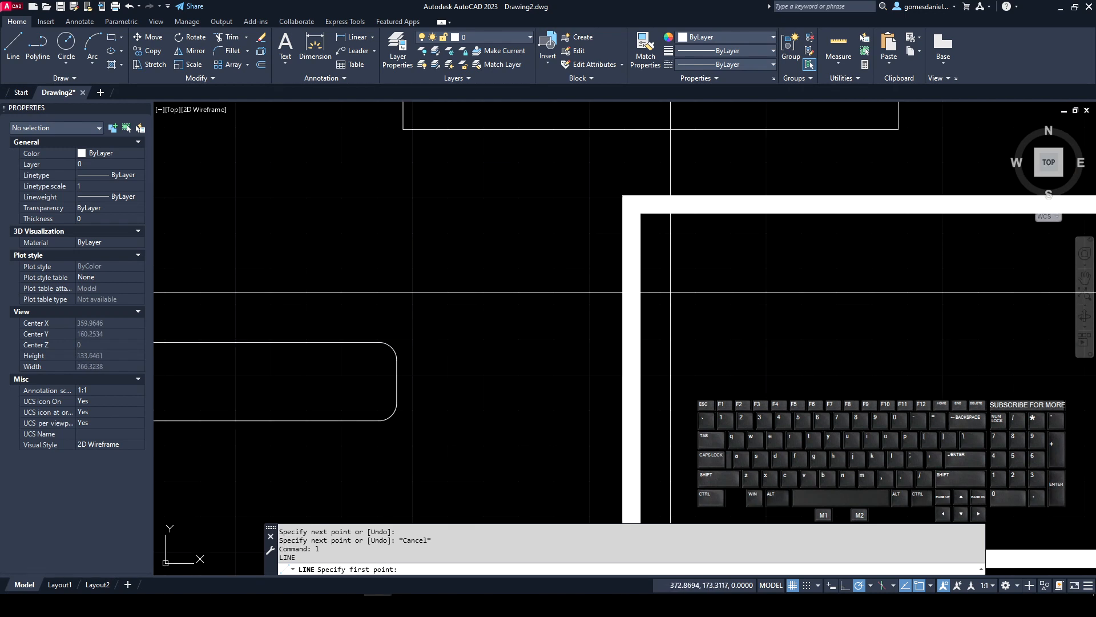
{"action": "left_click", "coordinate": [631, 204]}
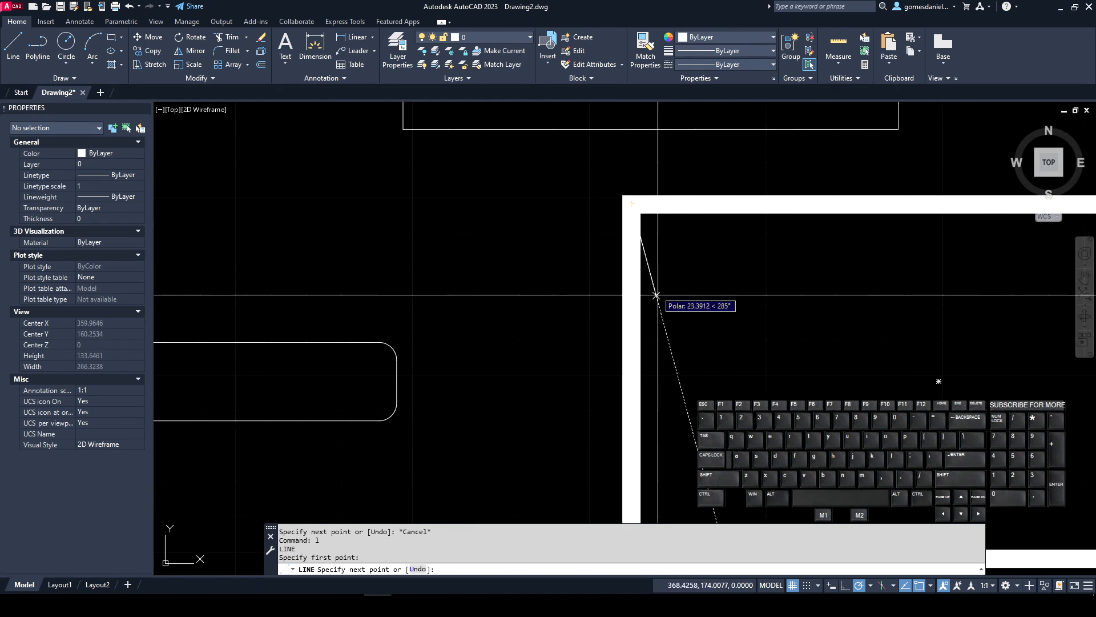
{"action": "left_click", "coordinate": [709, 337]}
{"action": "key", "text": "Return"}
{"action": "left_click", "coordinate": [933, 585]}
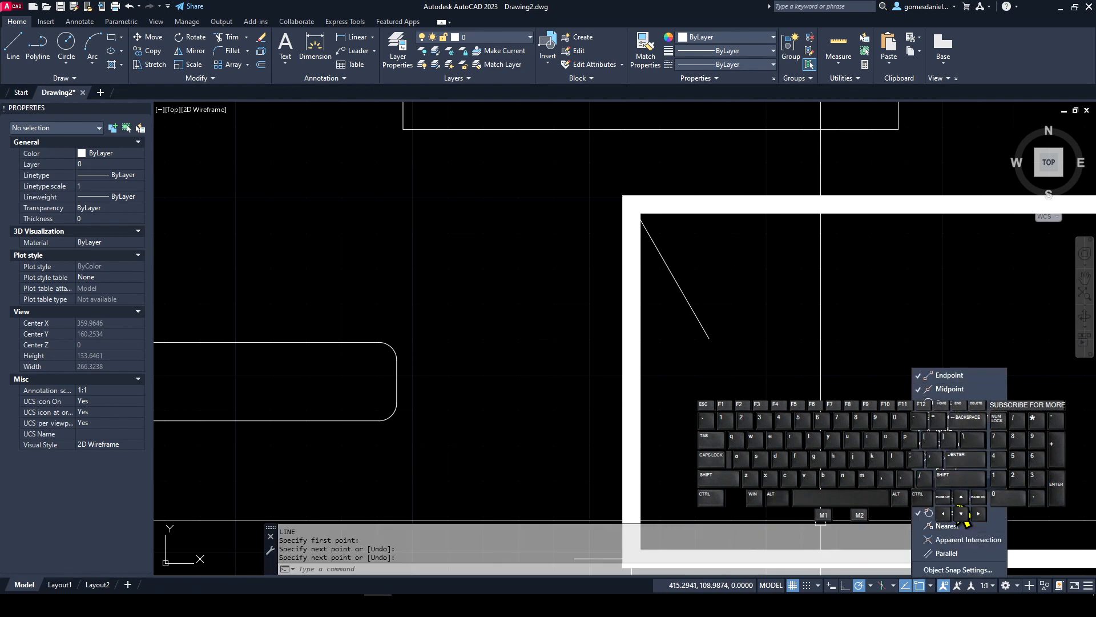
{"action": "left_click", "coordinate": [762, 389]}
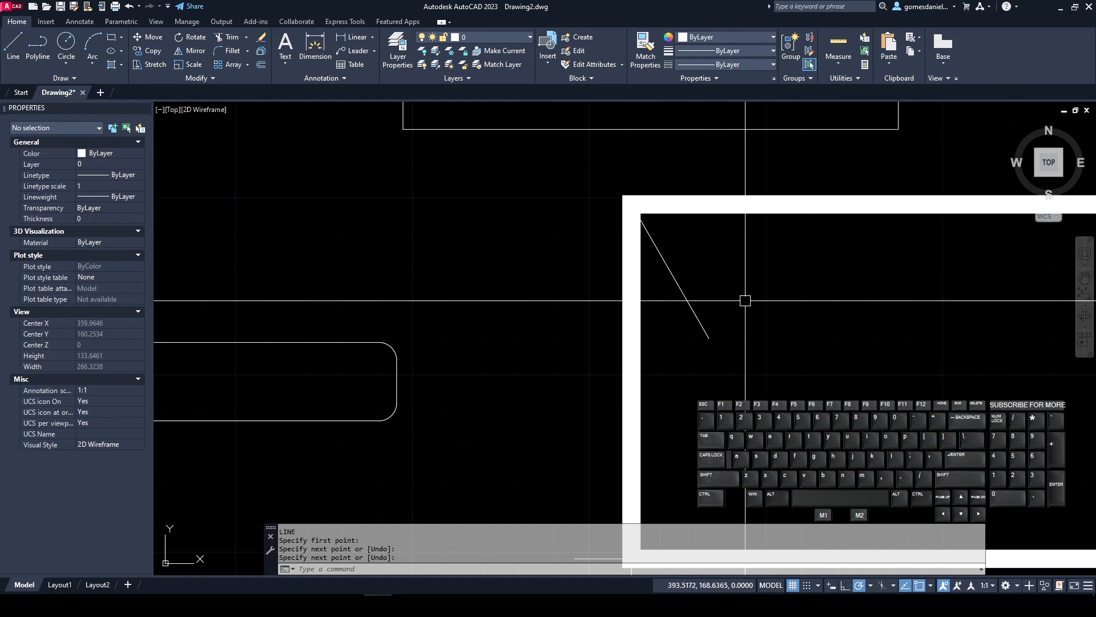
Draw a longer diagonal line from a point along the wide rectangle's top edge down into its interior.
{"action": "key", "text": "Return"}
{"action": "scroll", "coordinate": [763, 219], "scroll_direction": "up", "scroll_amount": 3}
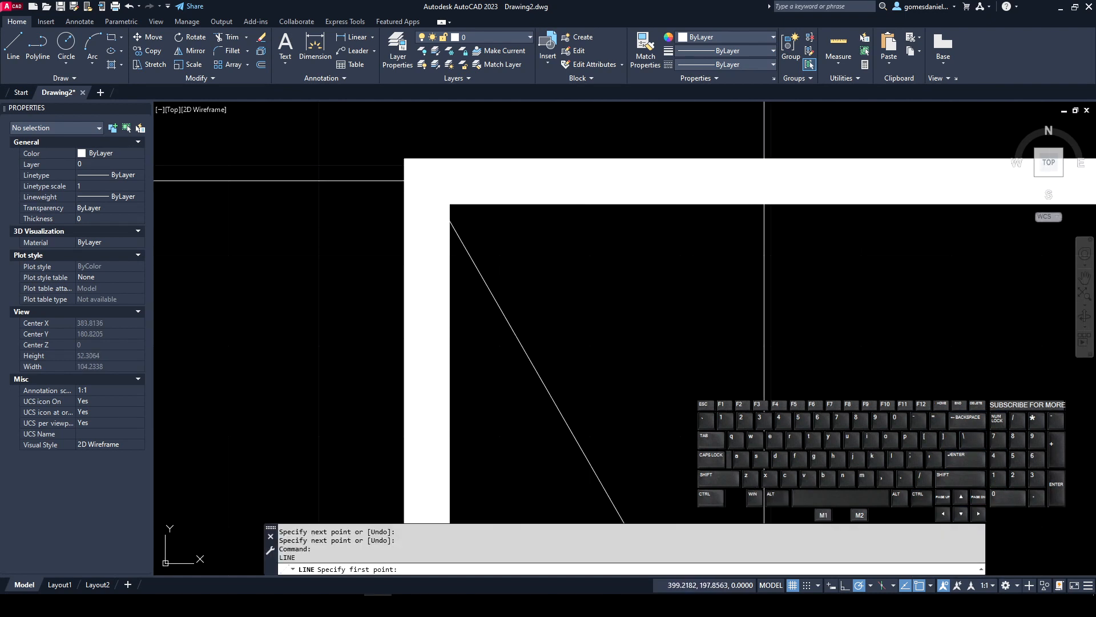
{"action": "scroll", "coordinate": [772, 190], "scroll_direction": "down", "scroll_amount": 4}
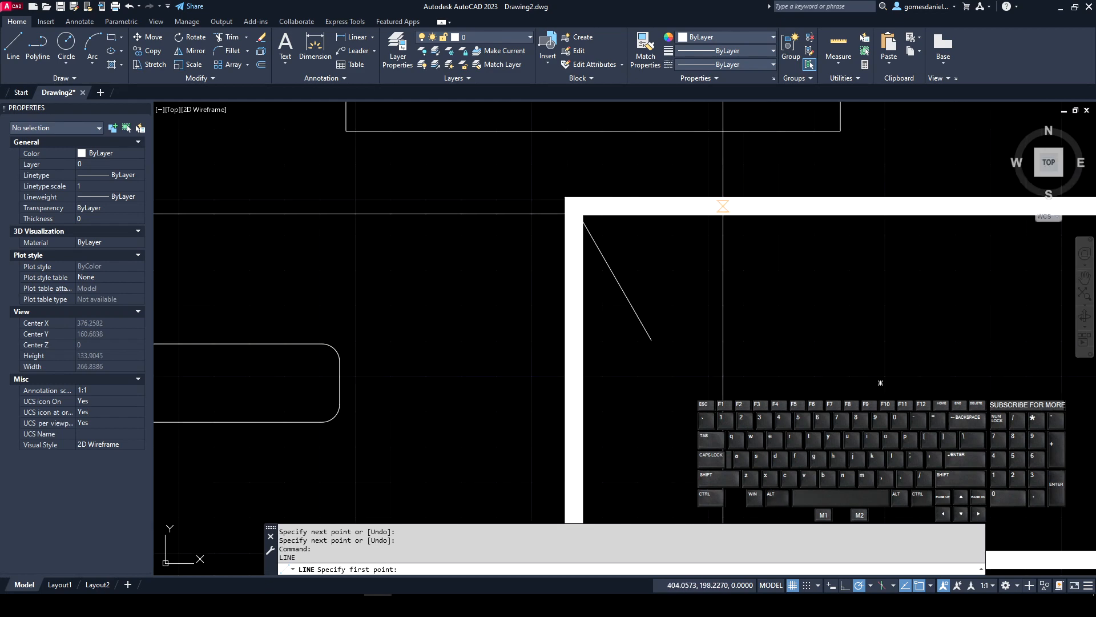
{"action": "left_click", "coordinate": [694, 228]}
{"action": "scroll", "coordinate": [694, 228], "scroll_direction": "down", "scroll_amount": 3}
{"action": "left_click", "coordinate": [788, 285]}
{"action": "key", "text": "Return"}
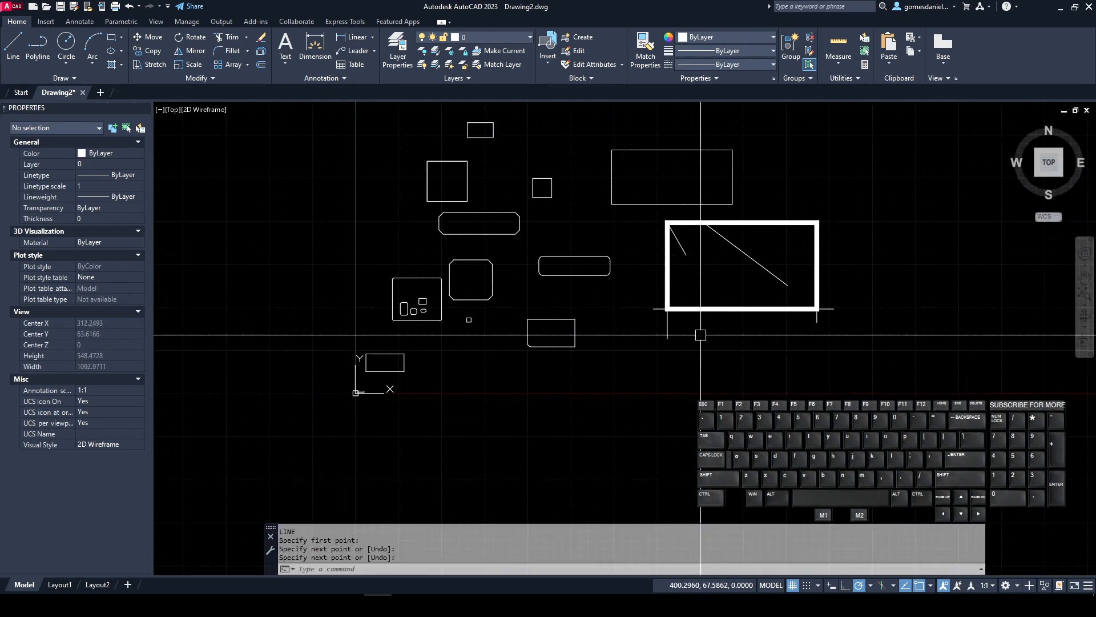
Restart the Rectangle command and set both its thickness and its line width to 0.
{"action": "scroll", "coordinate": [697, 330], "scroll_direction": "up", "scroll_amount": 2}
{"action": "scroll", "coordinate": [686, 318], "scroll_direction": "down", "scroll_amount": 4}
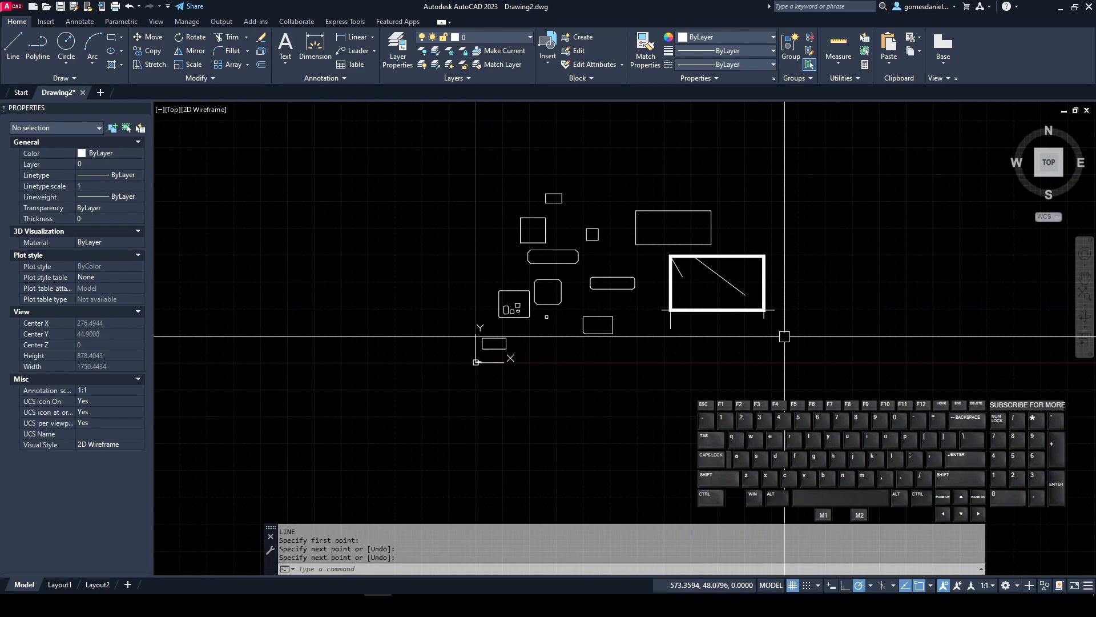
{"action": "type", "text": "rec"}
{"action": "key", "text": "Return"}
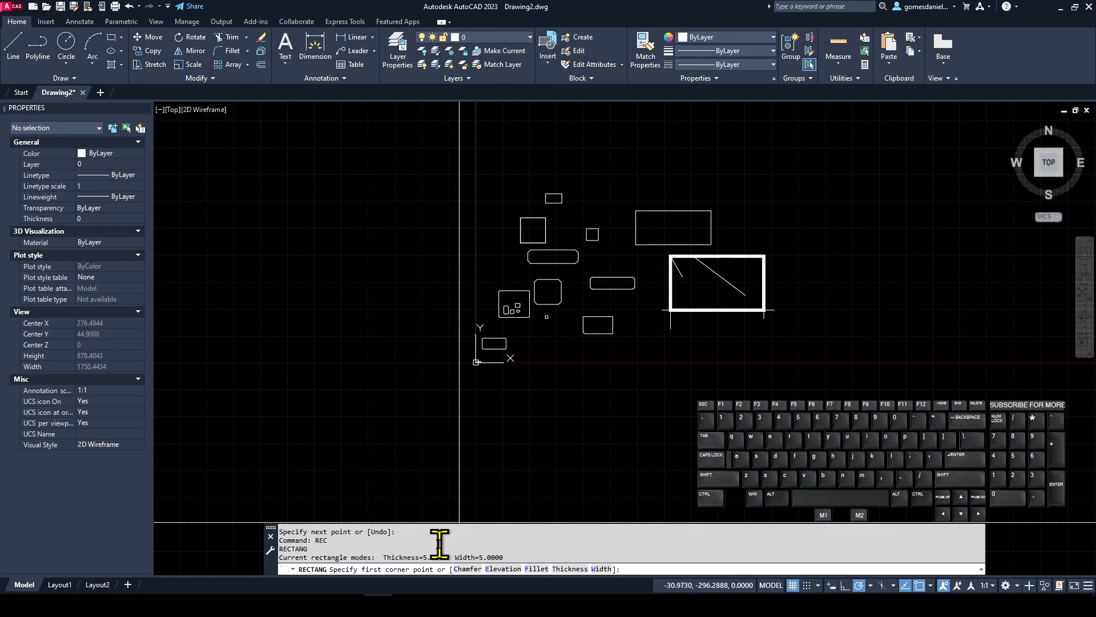
{"action": "key", "text": "Return"}
{"action": "key", "text": "Return"}
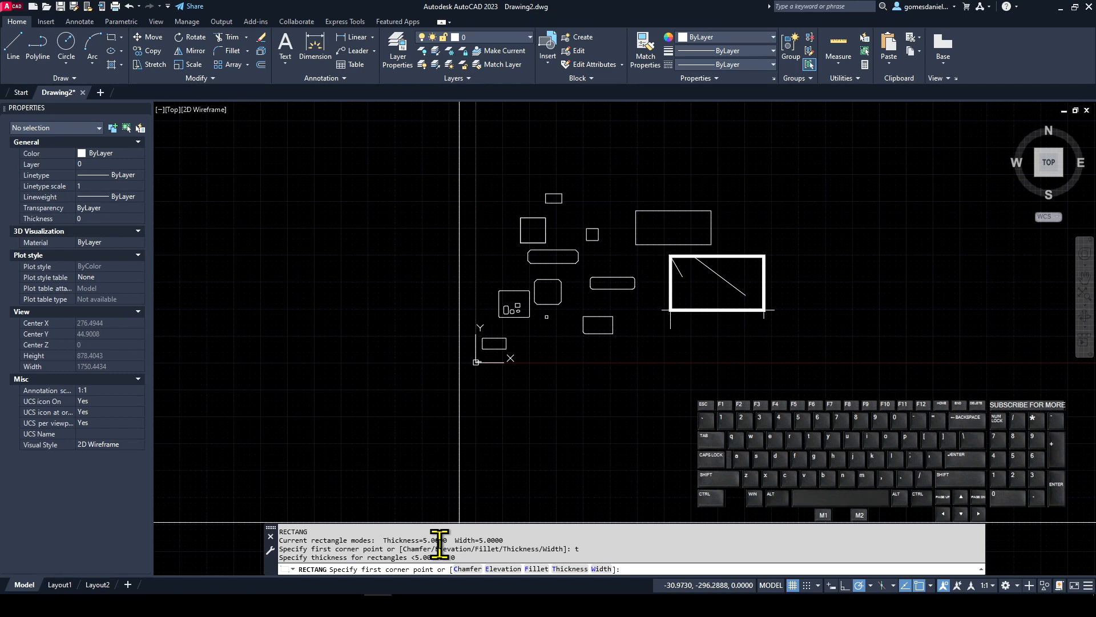
{"action": "key", "text": "Return"}
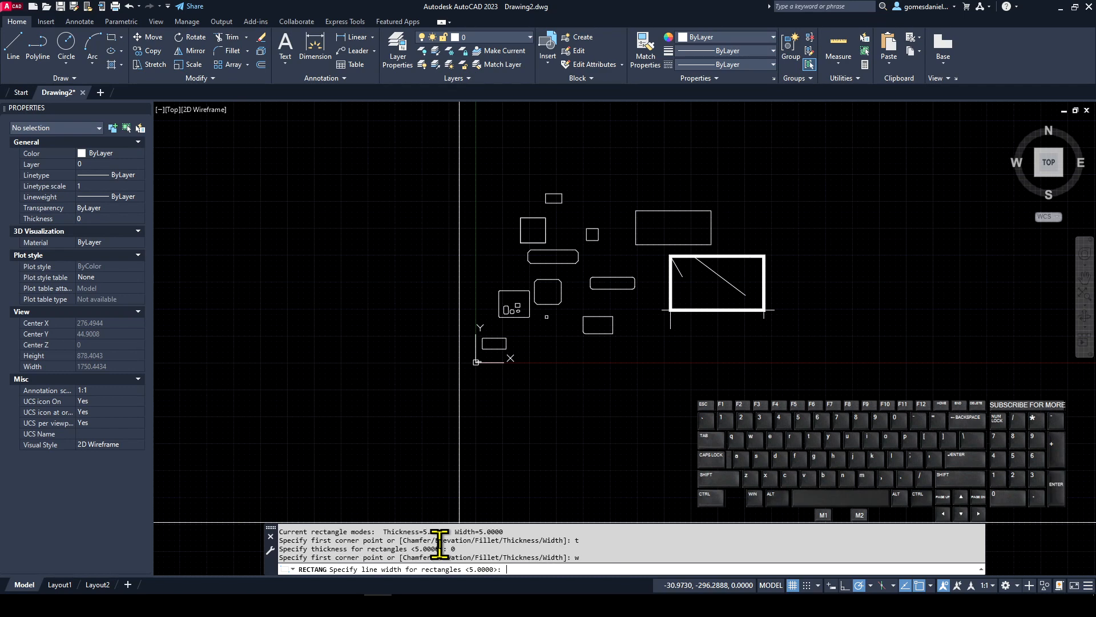
{"action": "type", "text": "0"}
{"action": "key", "text": "Return"}
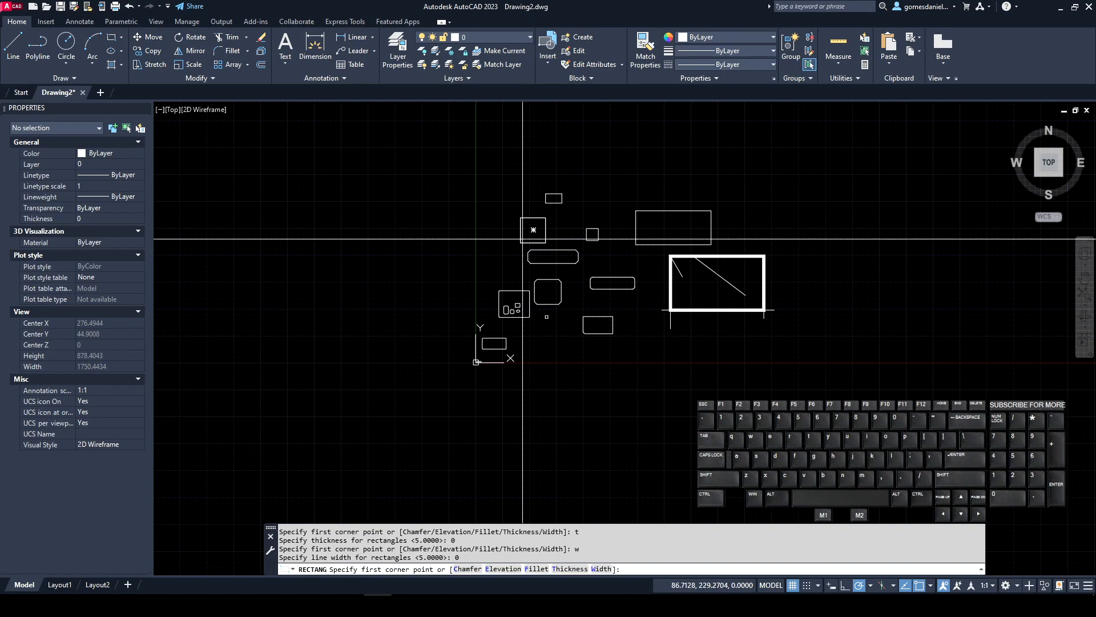
{"action": "middle_click_drag", "start_coordinate": [671, 283], "coordinate": [645, 326]}
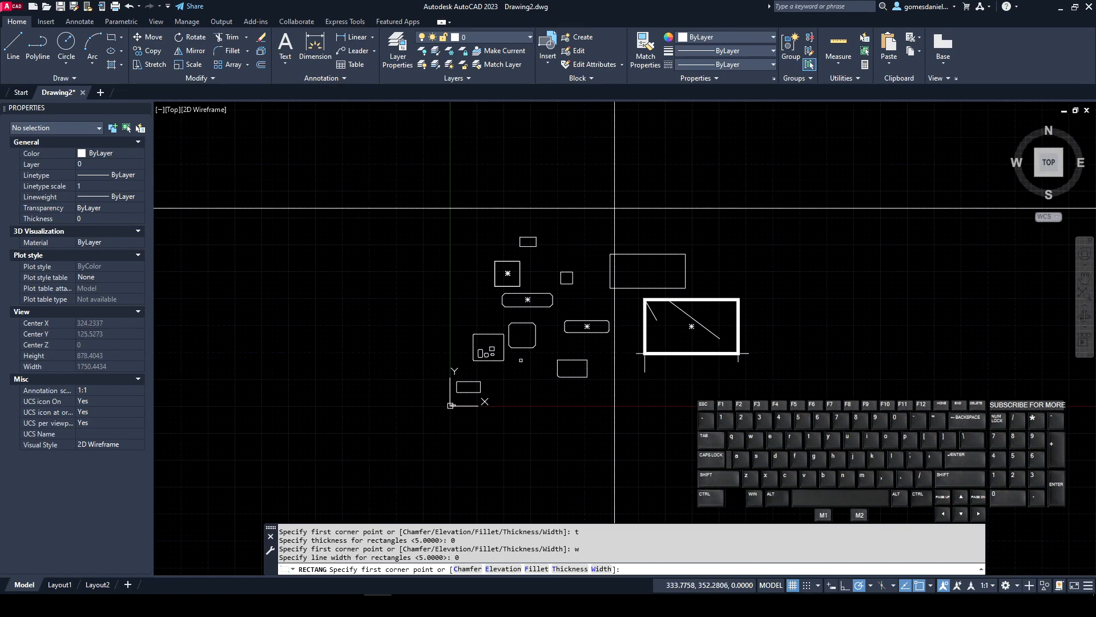